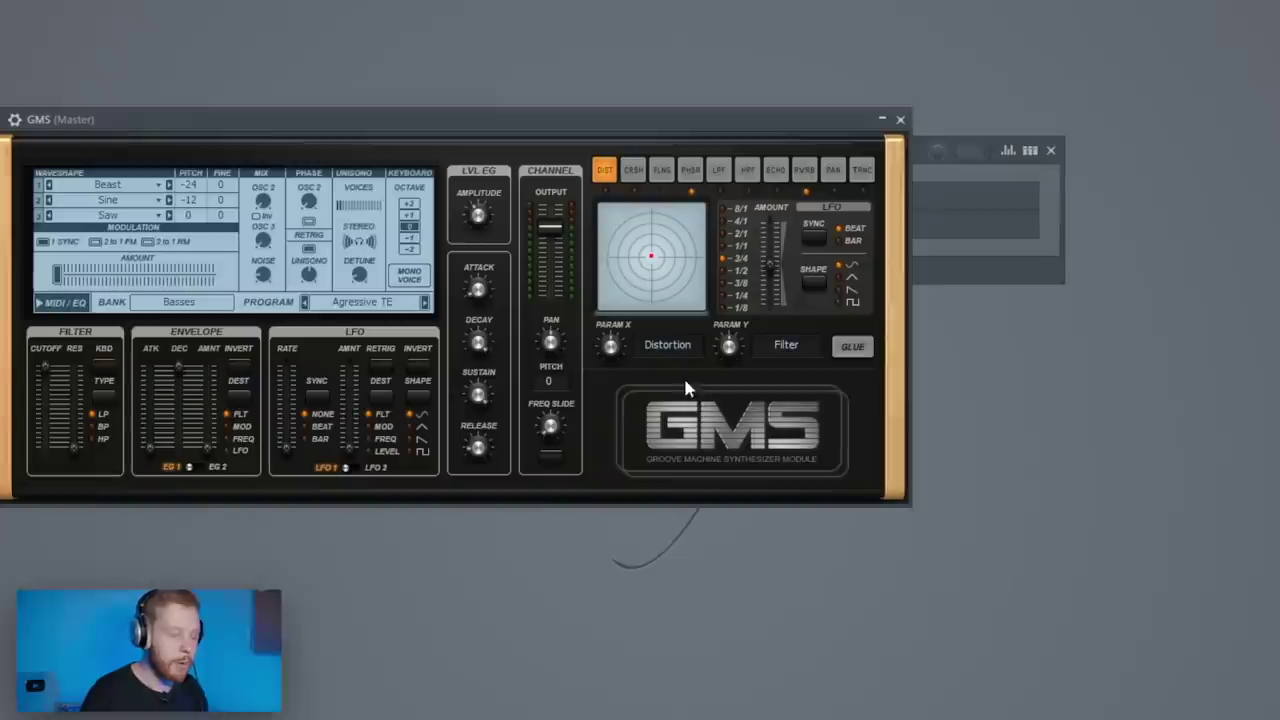
# - Load the Supesrsaw TE preset from the Leads & Synths bank of the GMS presets library
pyautogui.moveTo(416, 124); pyautogui.dragTo(622, 87)
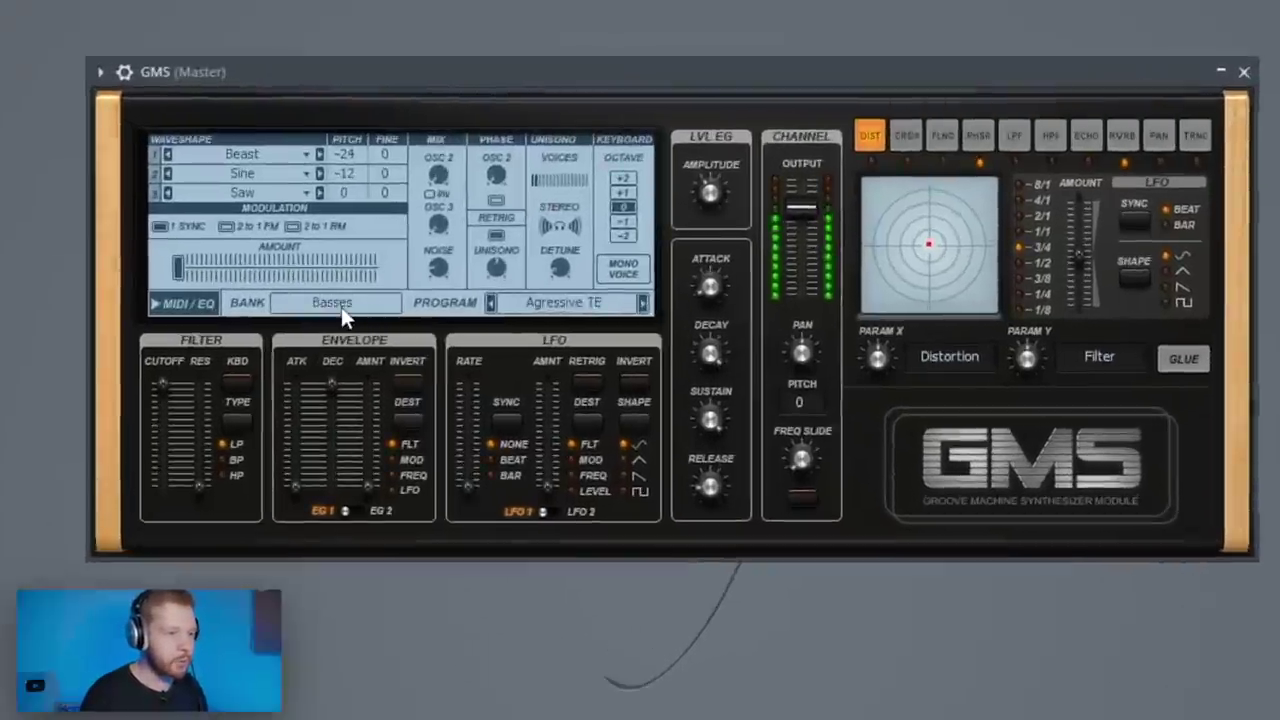
pyautogui.click(386, 266)
pyautogui.click(500, 264)
pyautogui.moveTo(923, 235); pyautogui.dragTo(975, 466)
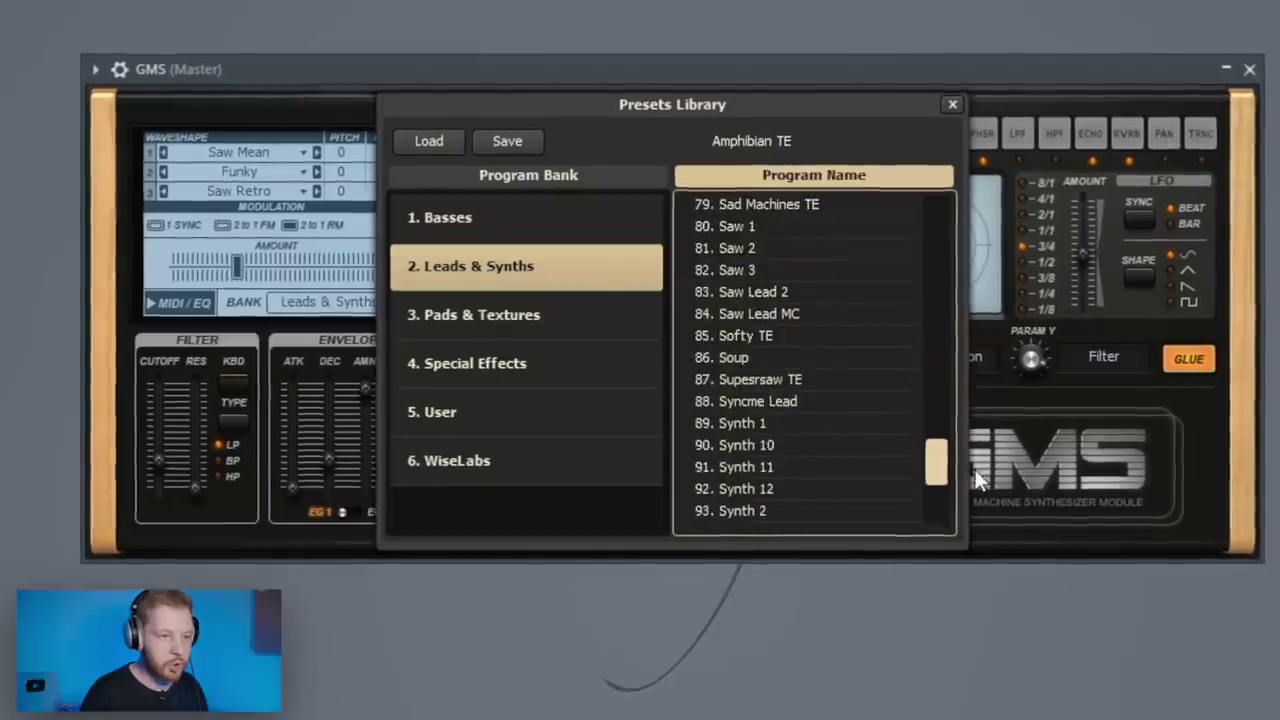
pyautogui.click(801, 378)
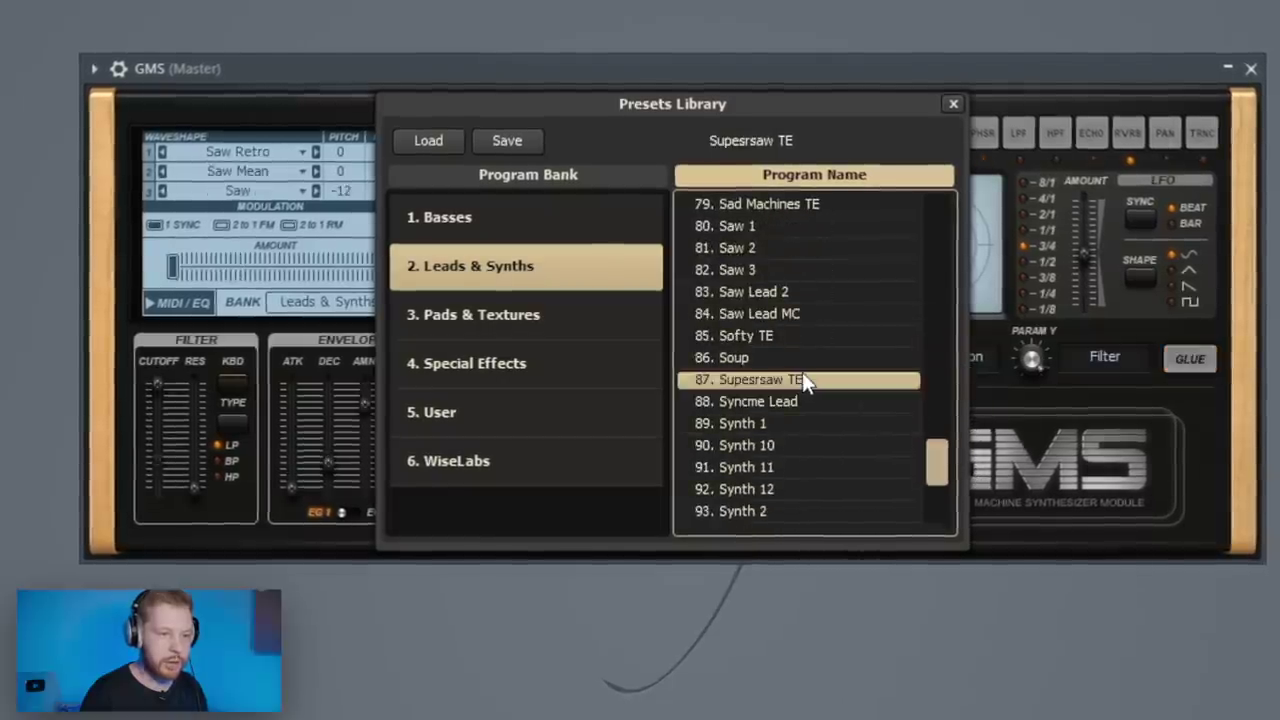
pyautogui.click(954, 103)
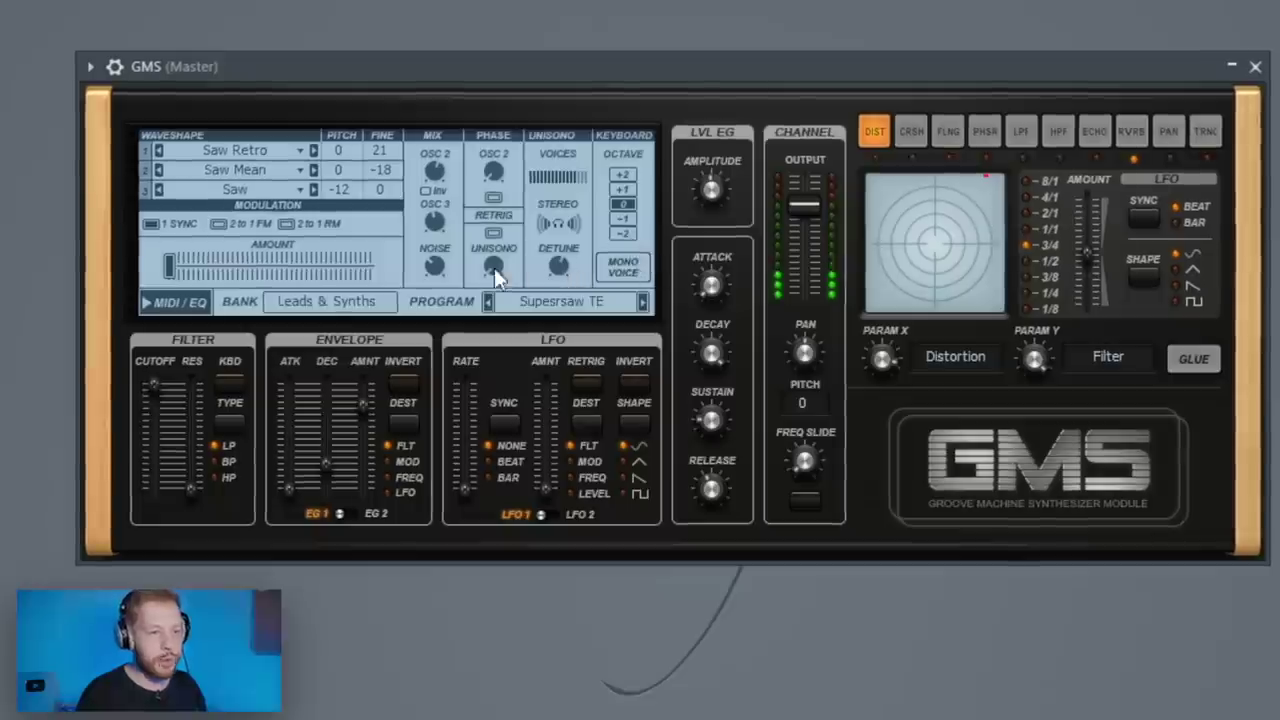
# - Raise the third GMS oscillator's pitch to 0 and bring up the reverb effect's controls
pyautogui.moveTo(437, 265); pyautogui.dragTo(437, 268)
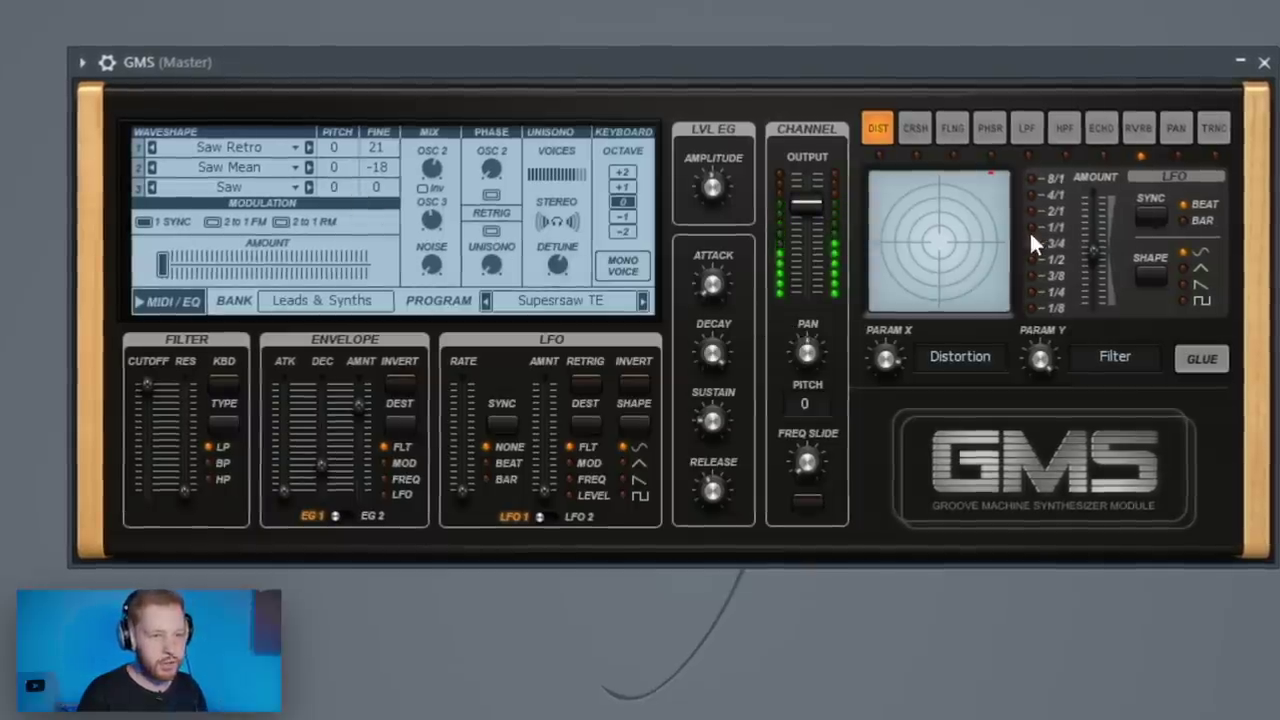
pyautogui.click(1143, 129)
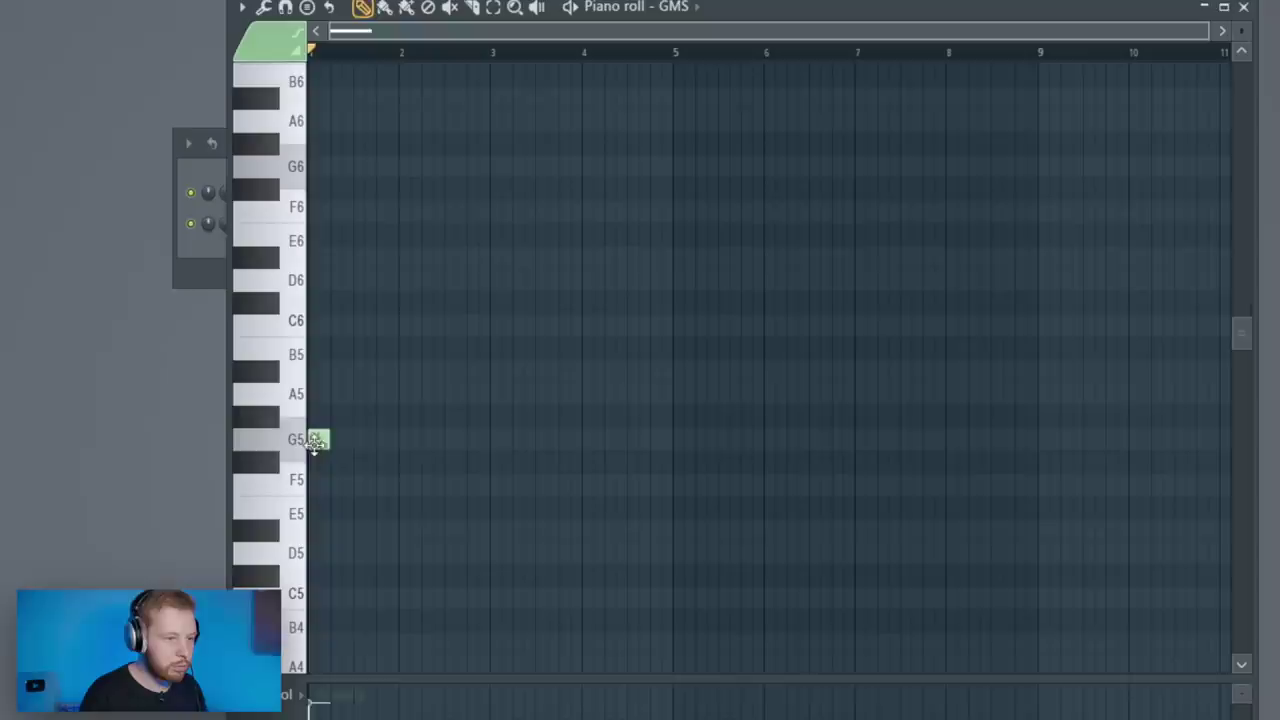
# - Sketch a four-bar test melody starting on G5, raise its last two notes to G6 and D6, and play it
pyautogui.moveTo(332, 316)
pyautogui.mouseDown()
pyautogui.moveTo(337, 227)
pyautogui.moveTo(339, 323)
pyautogui.mouseUp()
pyautogui.click(450, 373)
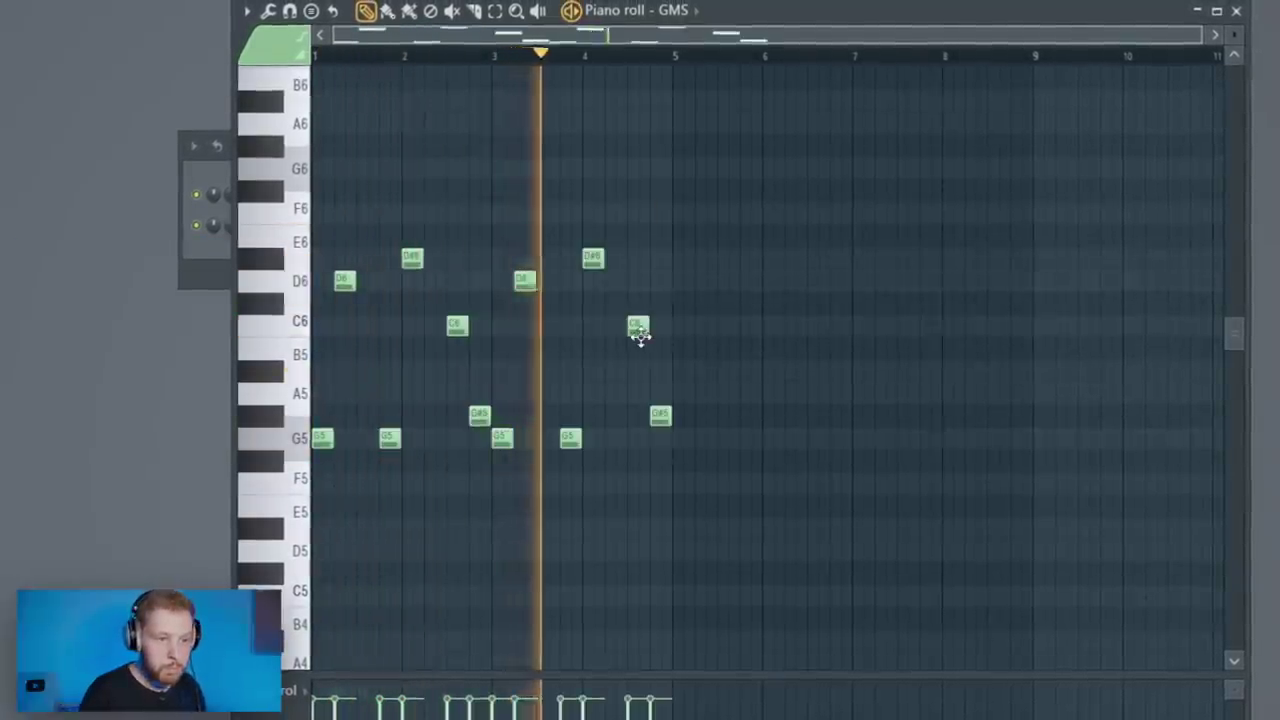
pyautogui.moveTo(640, 335); pyautogui.dragTo(640, 176)
pyautogui.moveTo(660, 420); pyautogui.dragTo(660, 285)
pyautogui.press('space')
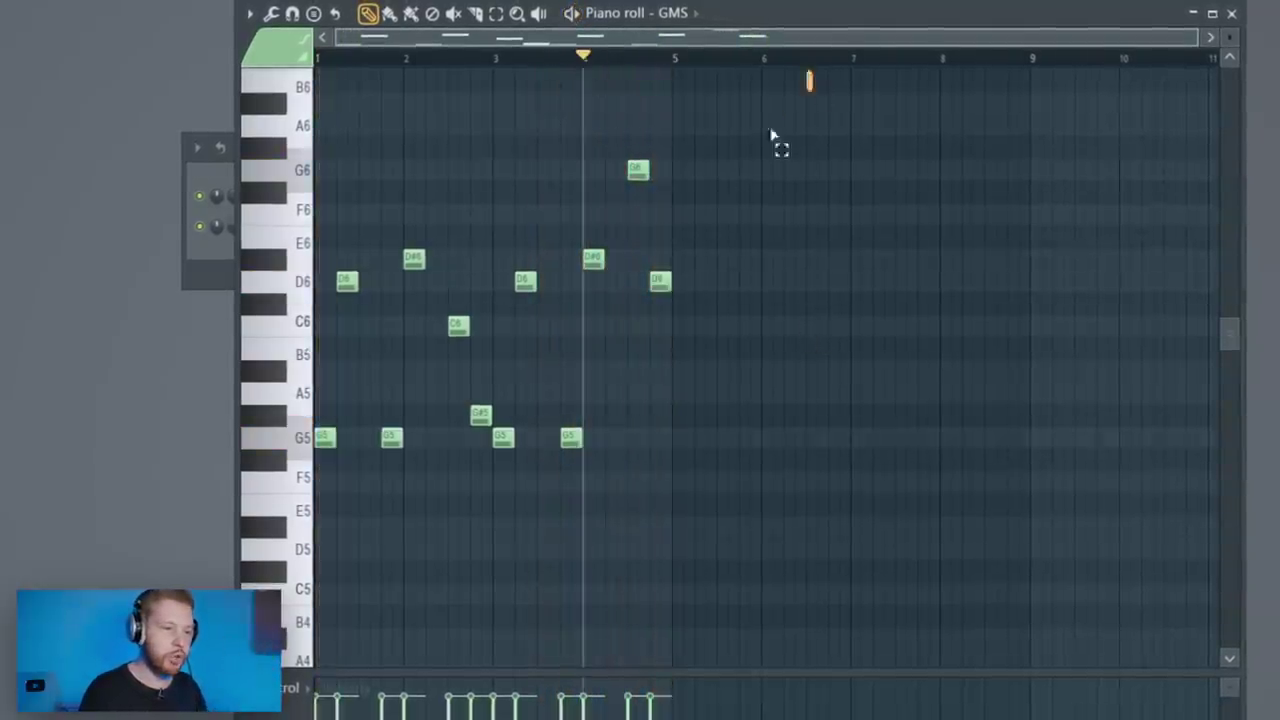
# - Clear all notes from the piano roll and place a short G5 slide note at the start of bar 1
pyautogui.hotkey('ctrl', 'a')
pyautogui.press('Delete')
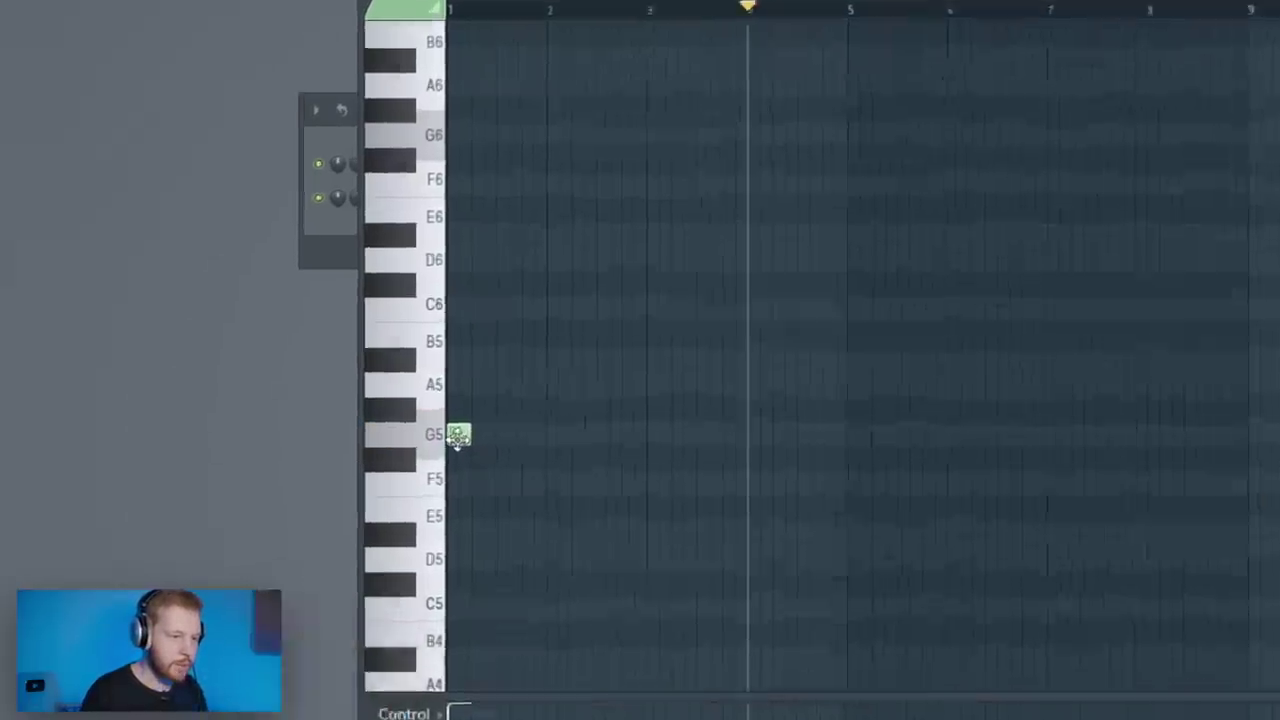
pyautogui.doubleClick(330, 438)
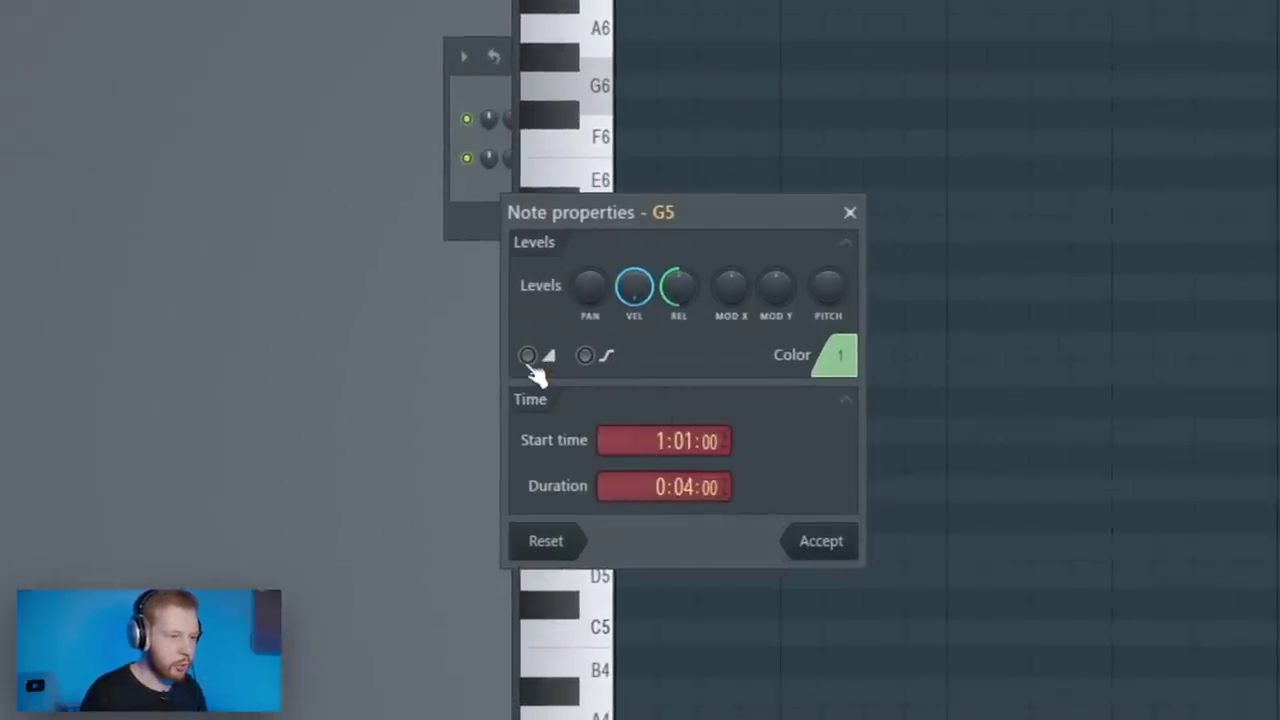
pyautogui.click(825, 545)
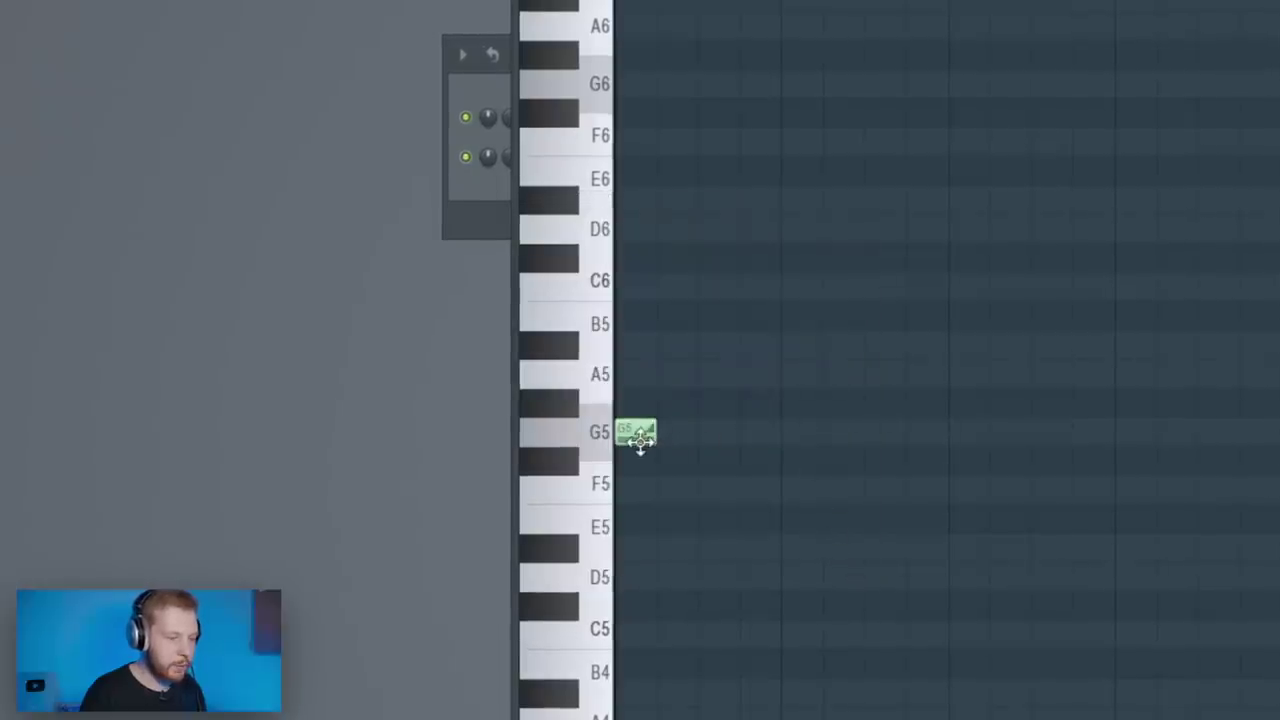
# - Add a one-beat G4 note with slide turned off beneath the G5 slide note and play the result
pyautogui.scroll(-4, 641, 440)
pyautogui.click(620, 578)
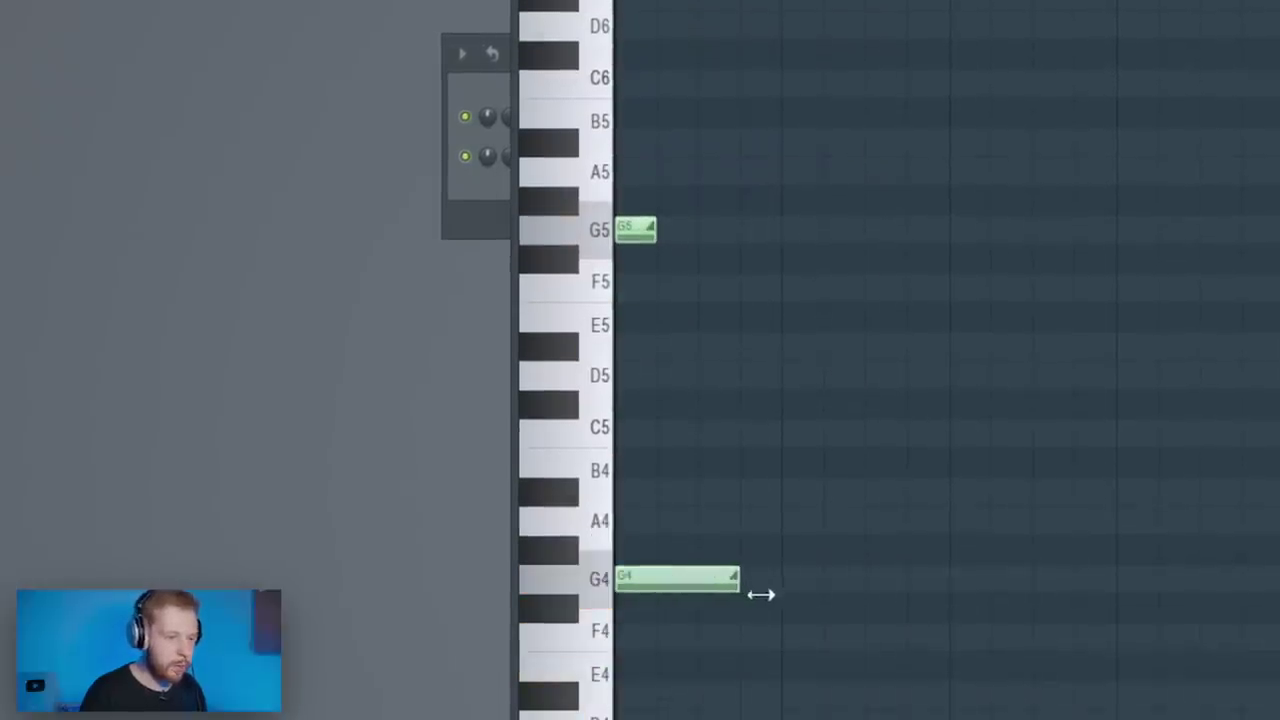
pyautogui.doubleClick(722, 585)
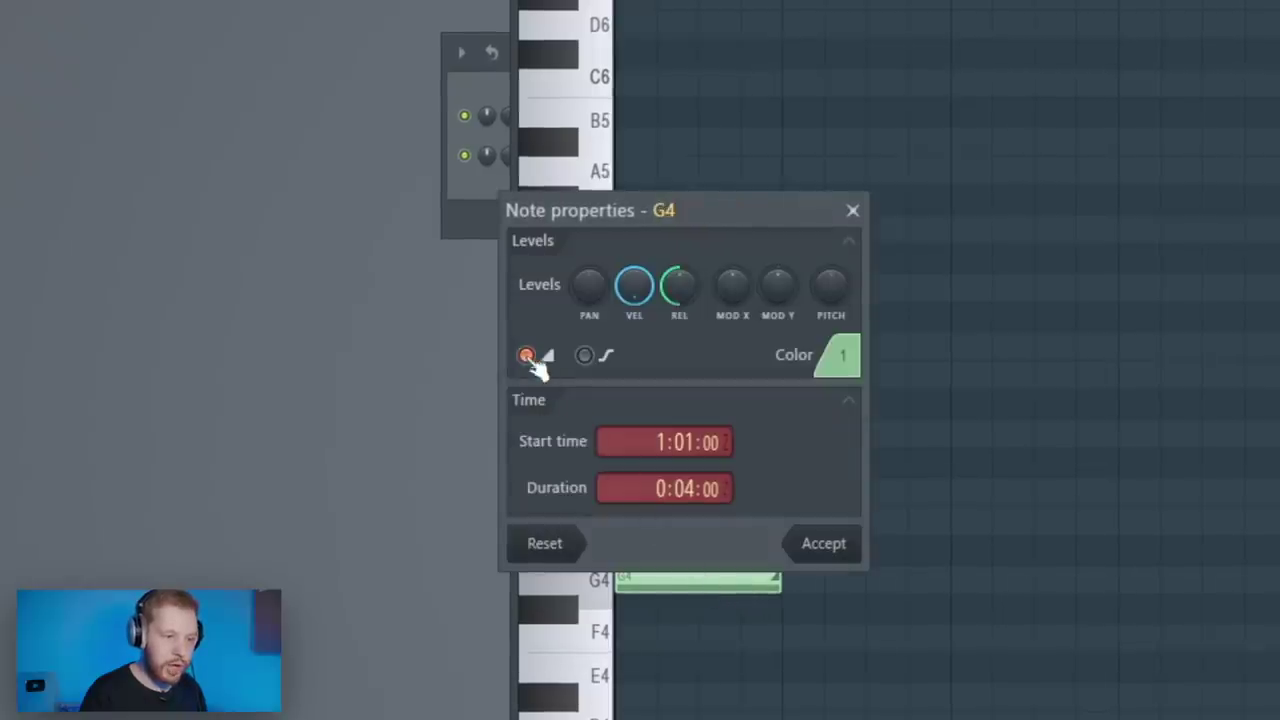
pyautogui.click(823, 543)
pyautogui.press('space')
pyautogui.press('space')
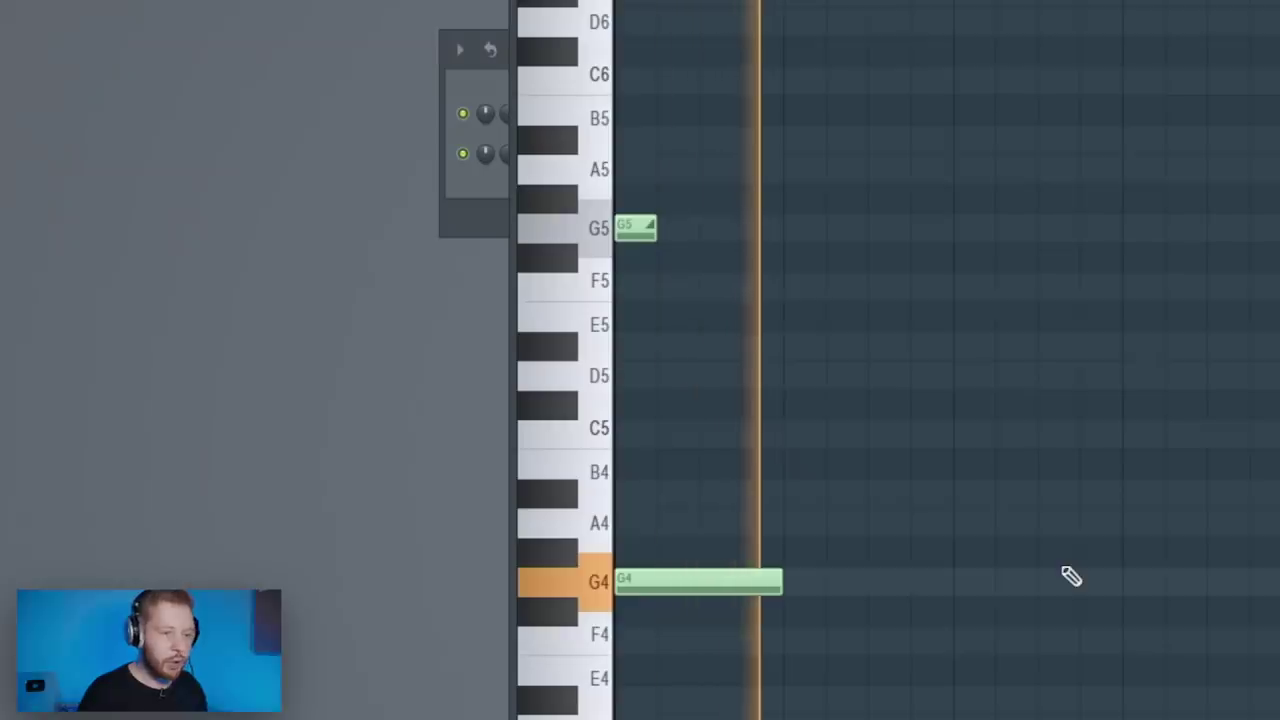
pyautogui.press('space')
# - Duplicate the G5 and G4 note pair one beat further on, raise the copied slide note to D6, and play it
pyautogui.moveTo(820, 645); pyautogui.dragTo(545, 222)
pyautogui.moveTo(705, 589); pyautogui.dragTo(845, 595)
pyautogui.moveTo(871, 166); pyautogui.dragTo(782, 259)
pyautogui.hotkey('shift', 'Up')
pyautogui.press('space')
pyautogui.press('space')
# - Shorten both G4 notes slightly, then duplicate the two note pairs to beat 4 with the last slide note raised to D#6
pyautogui.click(642, 583)
pyautogui.rightClick(686, 584)
pyautogui.moveTo(644, 441); pyautogui.dragTo(450, 532)
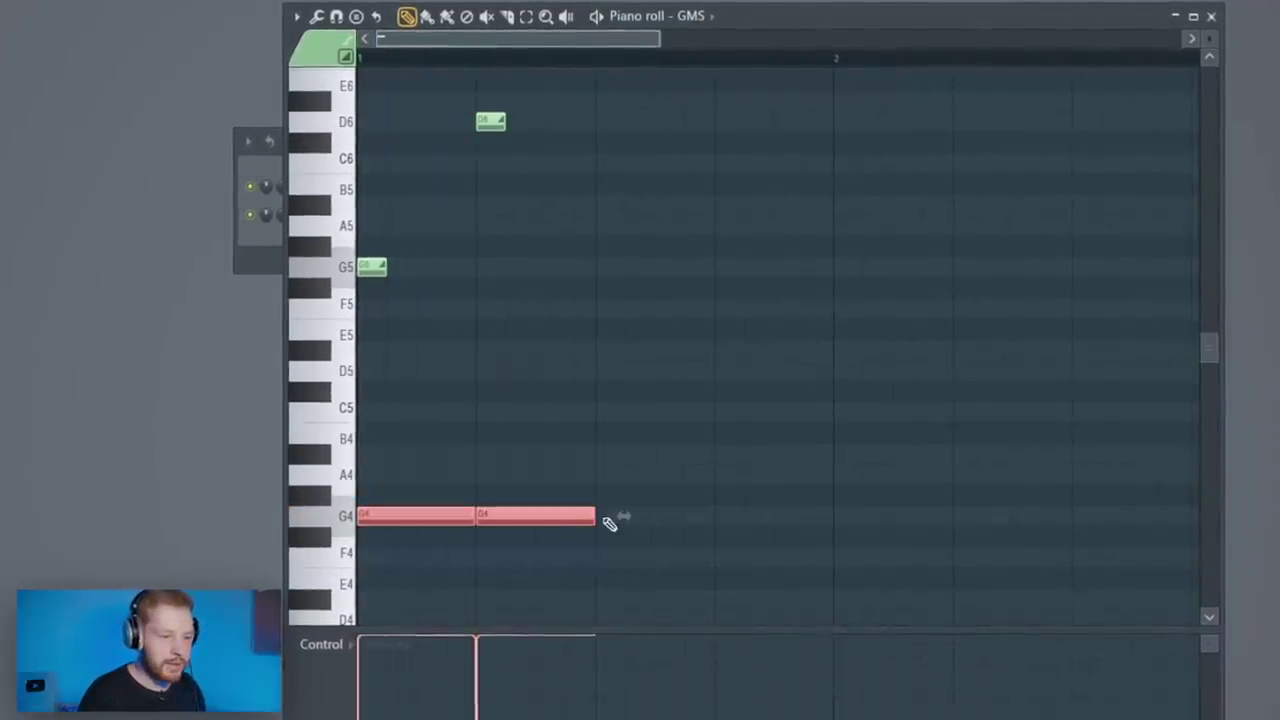
pyautogui.press('space')
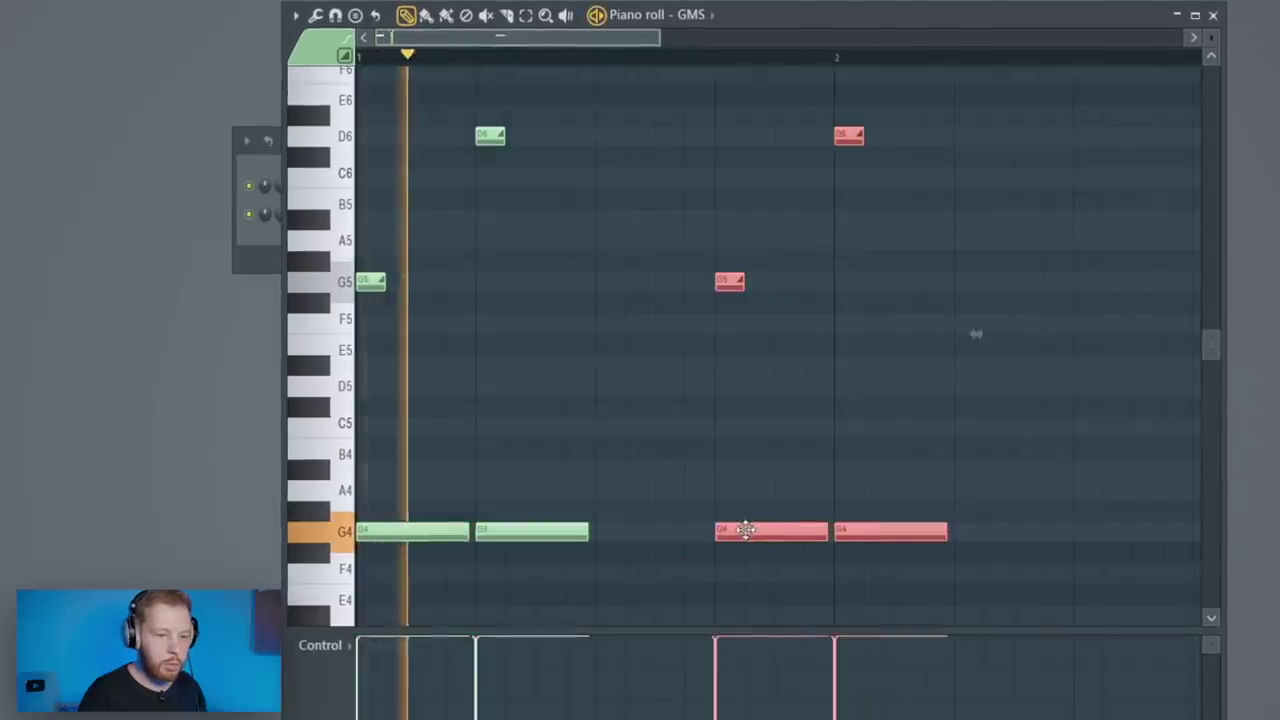
pyautogui.keyDown('ctrl'); pyautogui.click(891, 443); pyautogui.keyUp('ctrl')
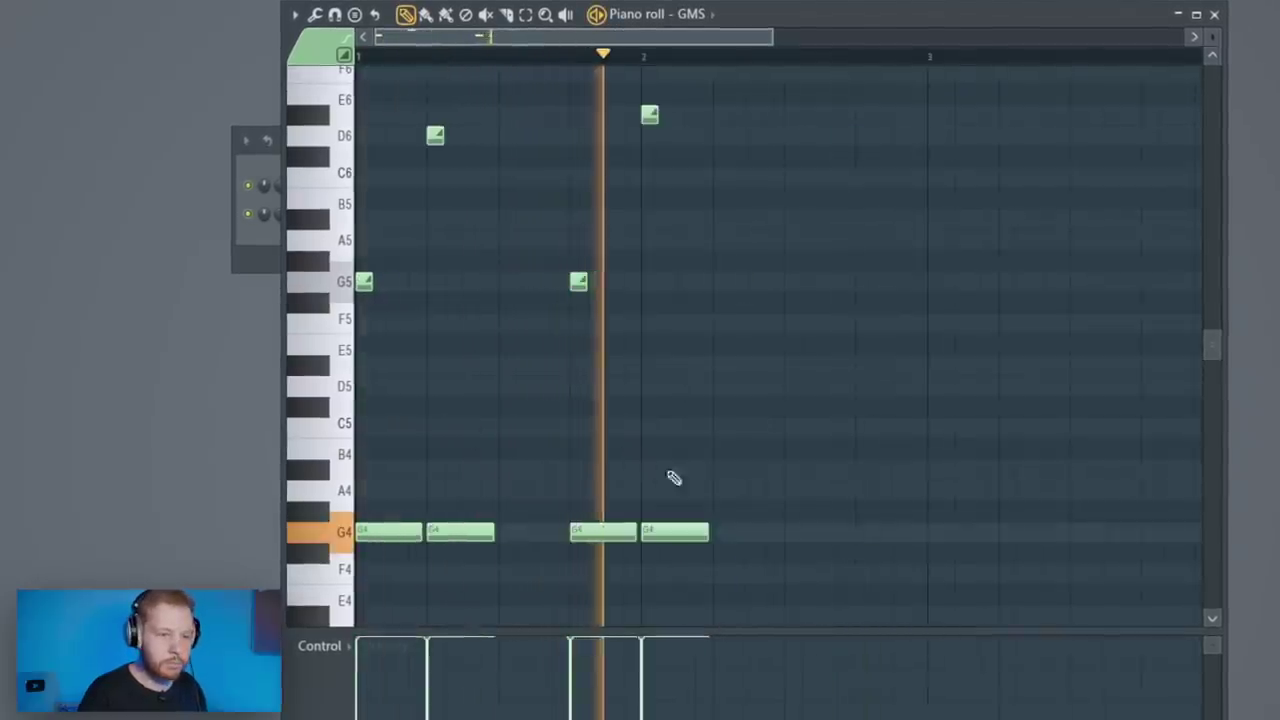
# - Duplicate the last two note pairs into the second half of bar 2, with their slide notes on C6 and G#5
pyautogui.press('space')
pyautogui.moveTo(778, 582); pyautogui.dragTo(522, 82)
pyautogui.moveTo(610, 530); pyautogui.dragTo(808, 530)
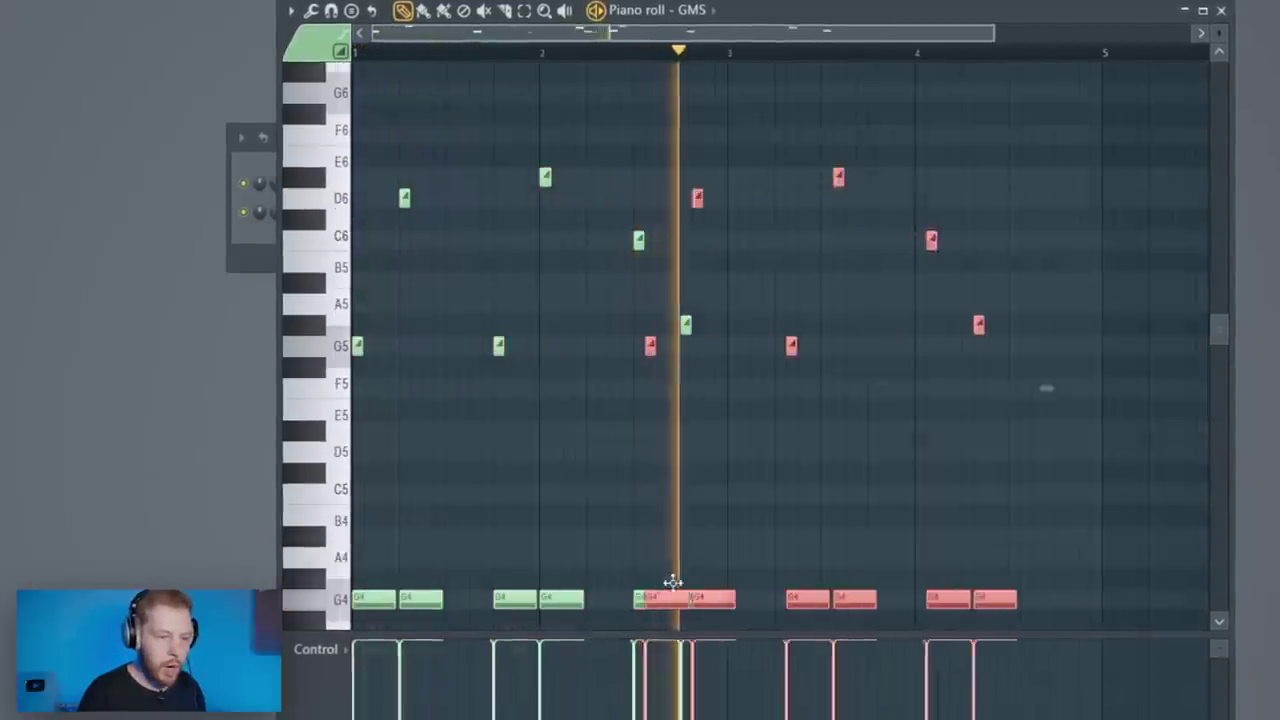
# - Copy the two-bar phrase to bars 3 and 4, change its last two slide notes to G6 and D6, and play it
pyautogui.moveTo(666, 584); pyautogui.dragTo(743, 586)
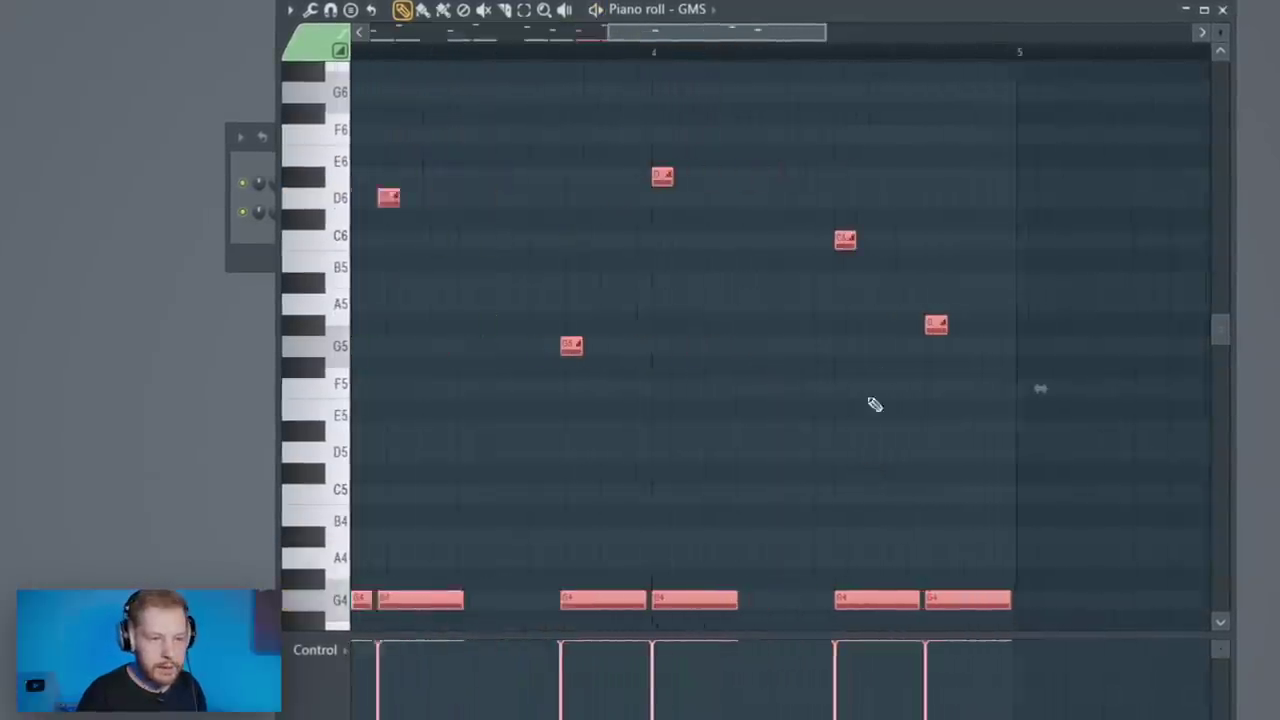
pyautogui.keyDown('ctrl'); pyautogui.click(875, 405); pyautogui.keyUp('ctrl')
pyautogui.moveTo(844, 195); pyautogui.dragTo(845, 101)
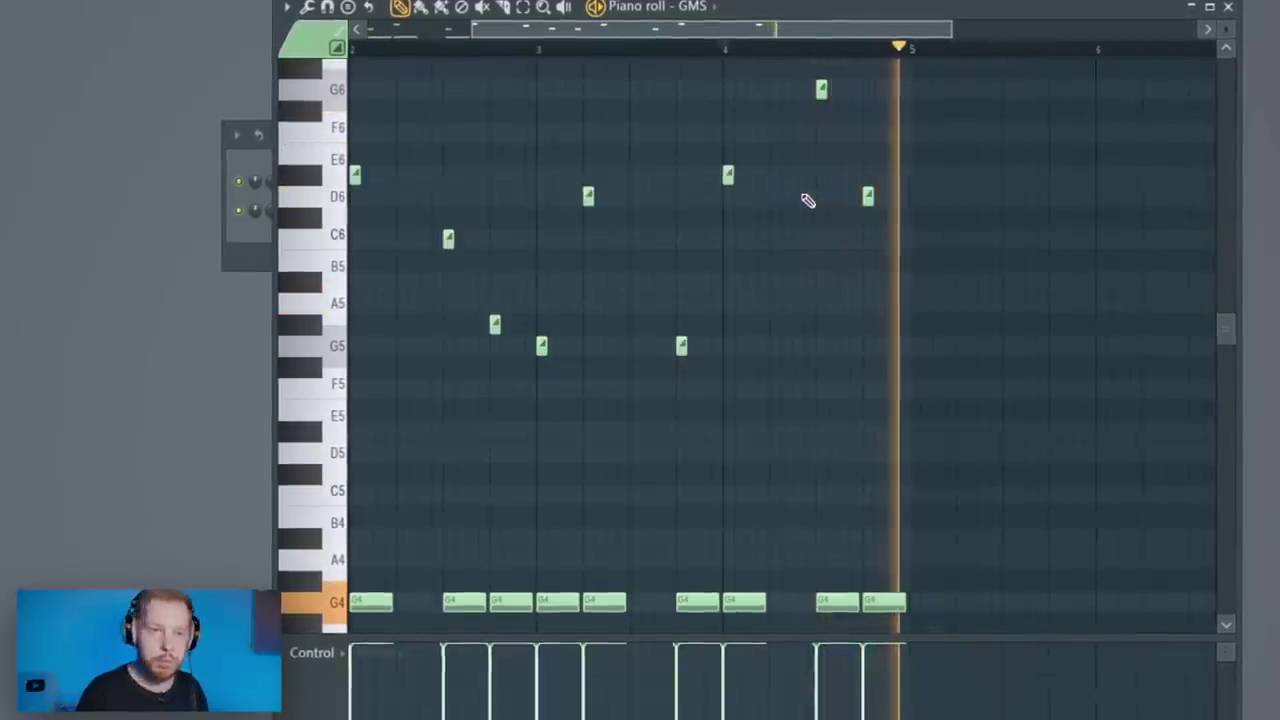
pyautogui.press('space')
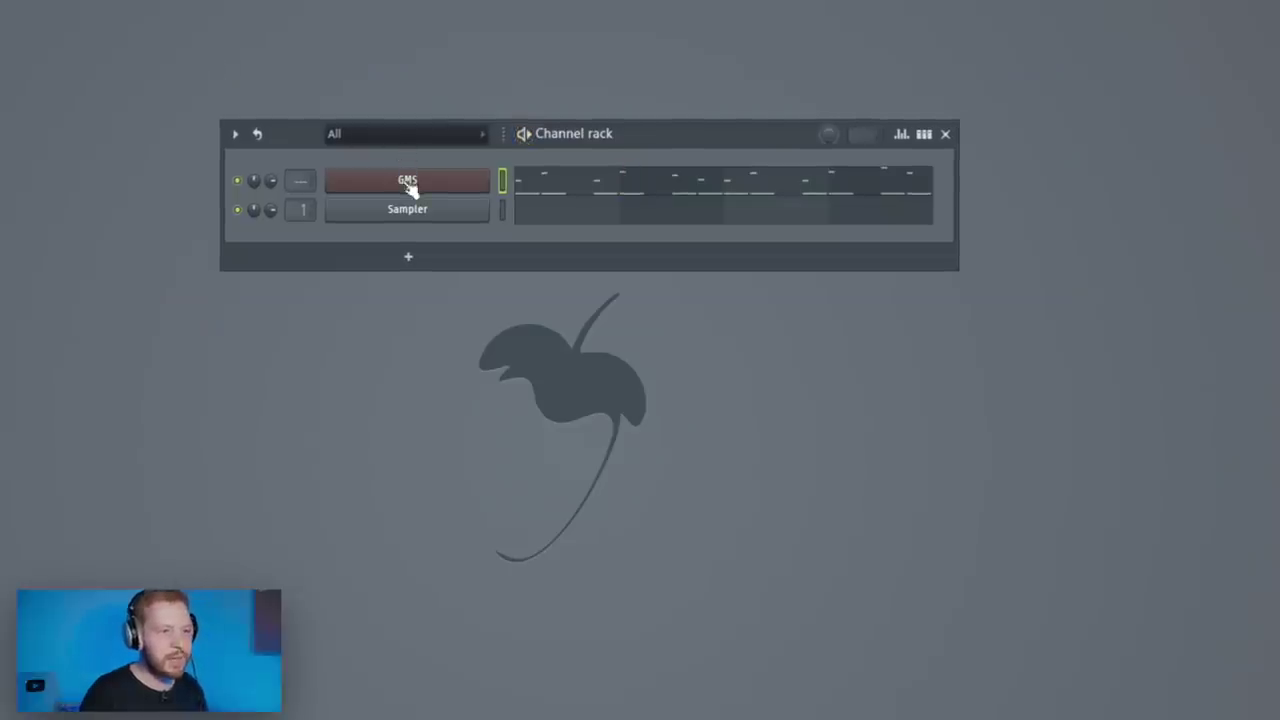
# - Enable Porta and Mono in the polyphony settings of the GMS channel, then close its window
pyautogui.click(410, 184)
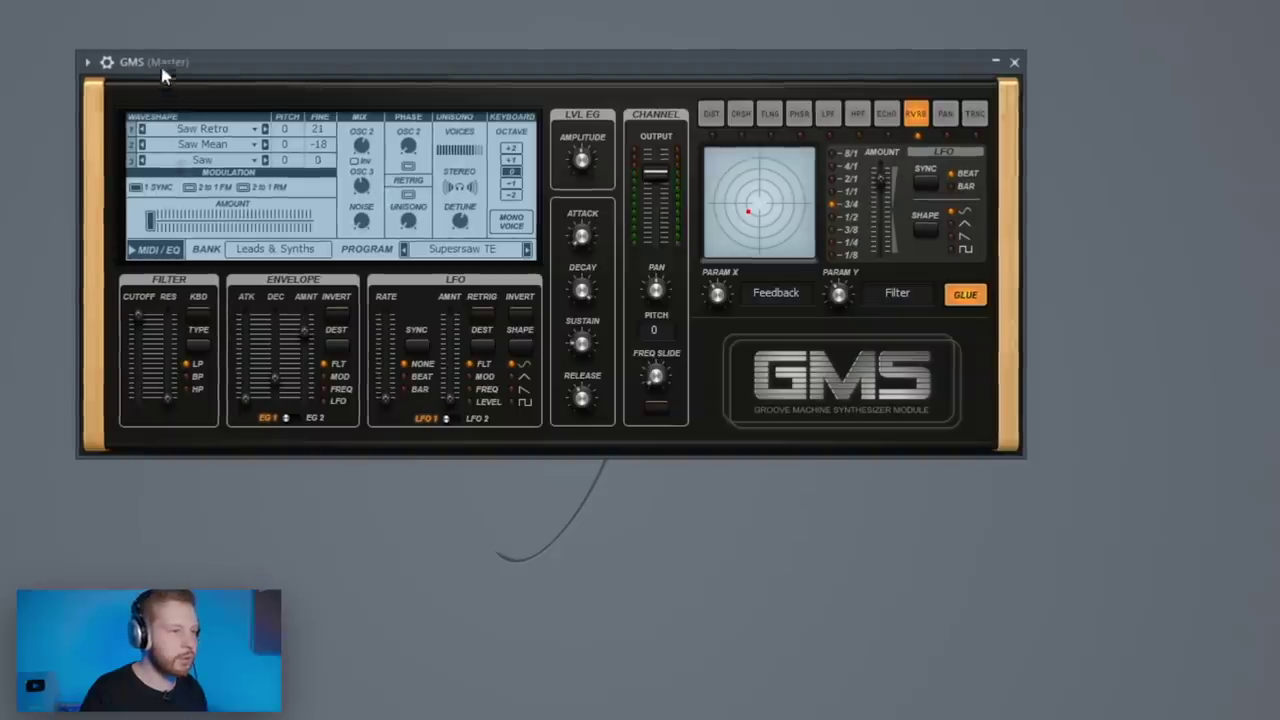
pyautogui.click(107, 62)
pyautogui.click(146, 97)
pyautogui.click(290, 205)
pyautogui.click(778, 260)
pyautogui.click(837, 260)
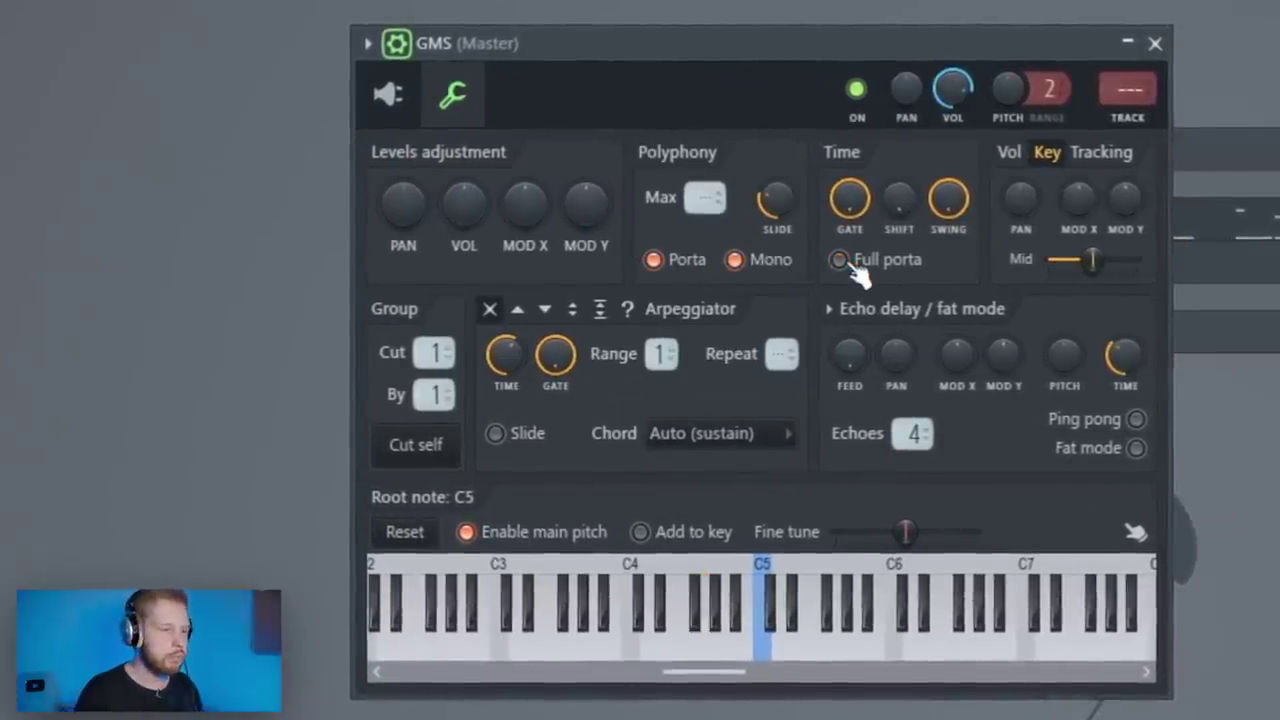
pyautogui.click(1155, 43)
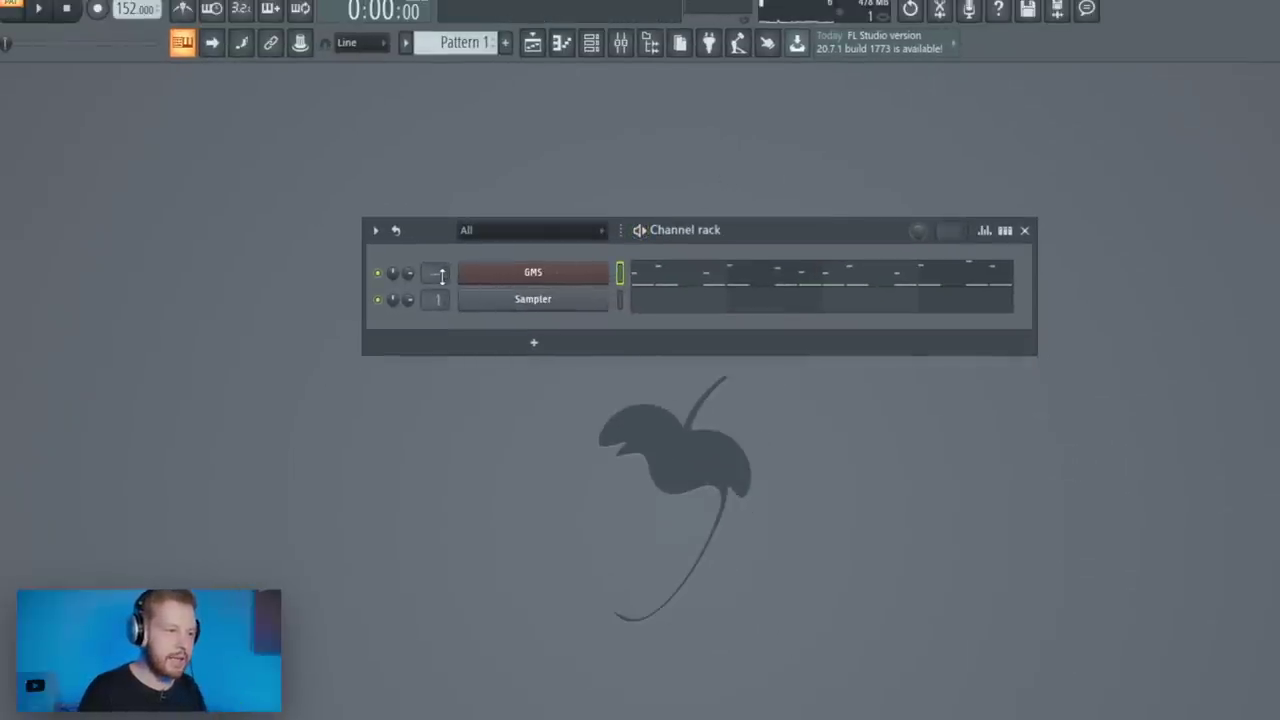
# - Route GMS to mixer track 2 and load the OTT compressor in that track's first effect slot
pyautogui.click(621, 44)
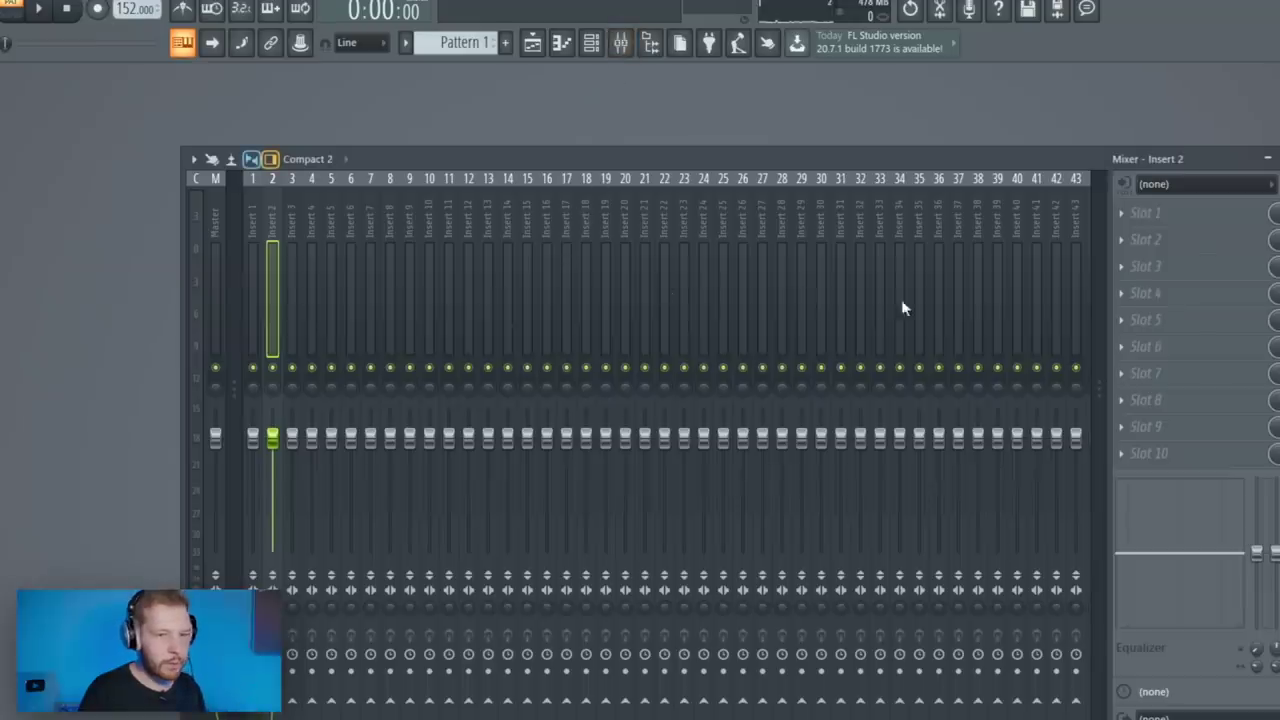
pyautogui.click(1128, 220)
pyautogui.moveTo(1145, 236)
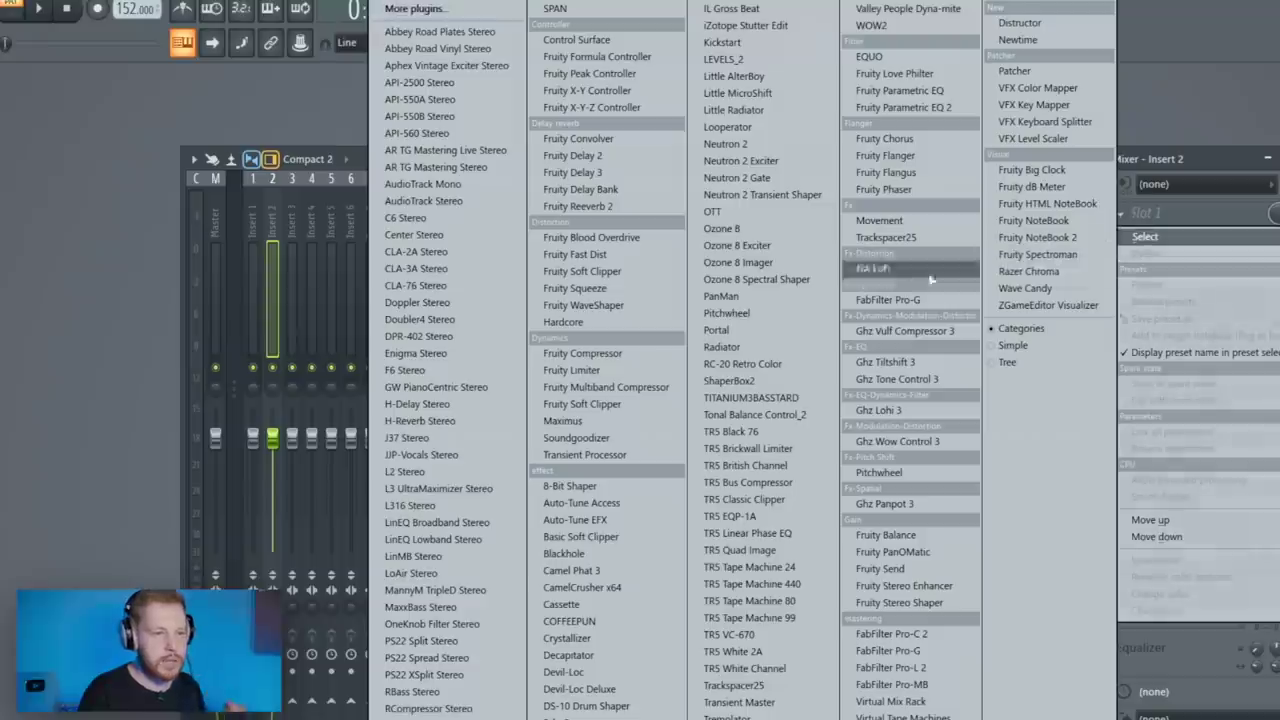
pyautogui.click(754, 213)
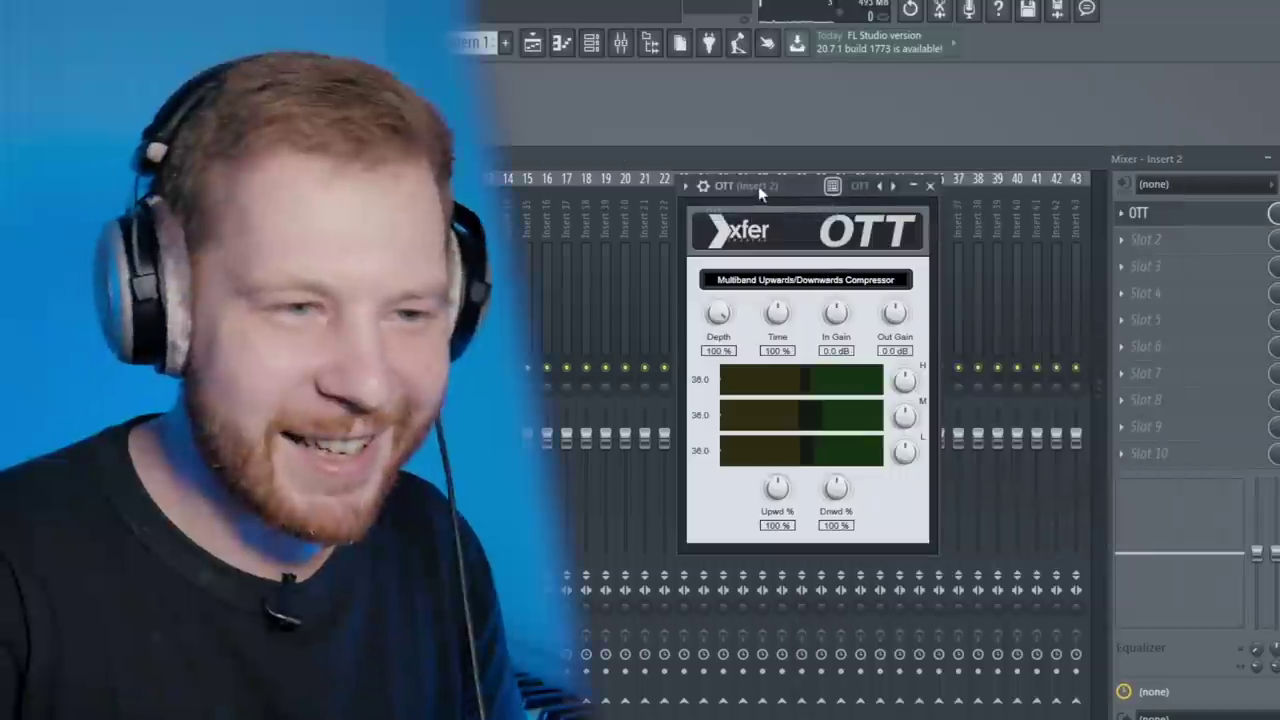
pyautogui.moveTo(767, 181); pyautogui.dragTo(694, 164)
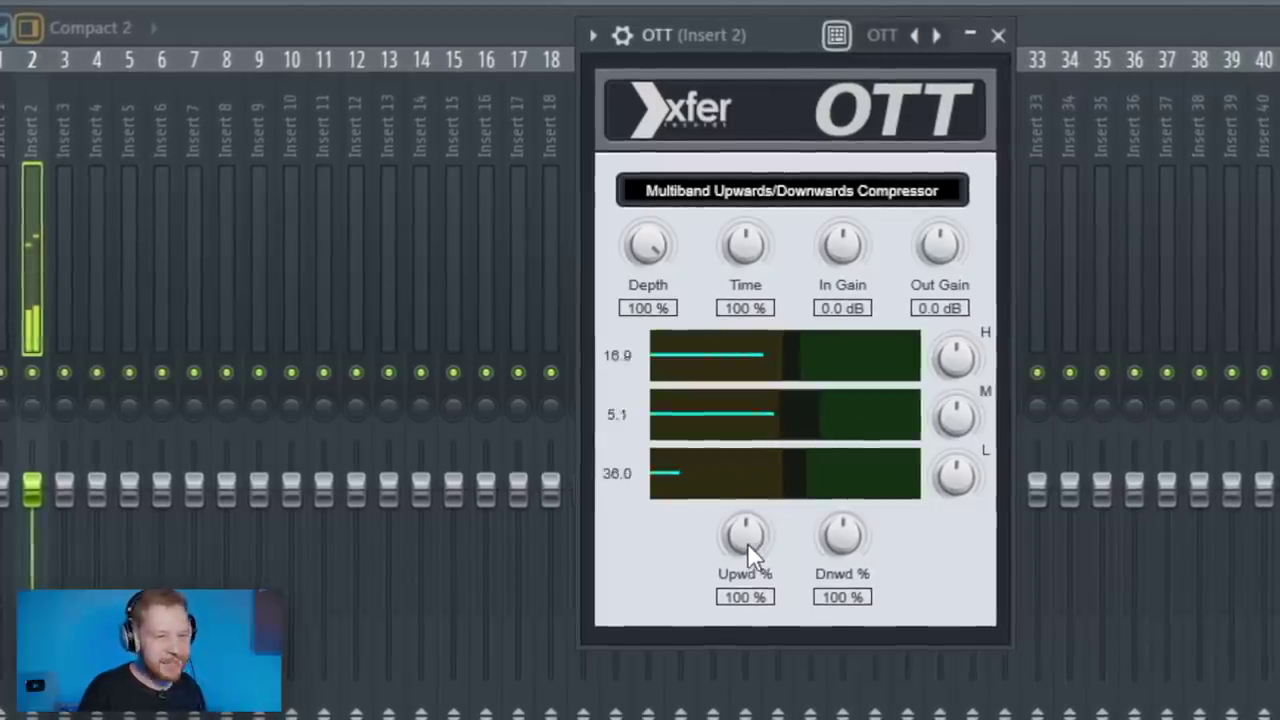
# - Set OTT's upward and downward compression to 0 % and its output gain to -5.0 dB, then close the plugin
pyautogui.moveTo(747, 542); pyautogui.dragTo(747, 640)
pyautogui.moveTo(842, 536); pyautogui.dragTo(846, 651)
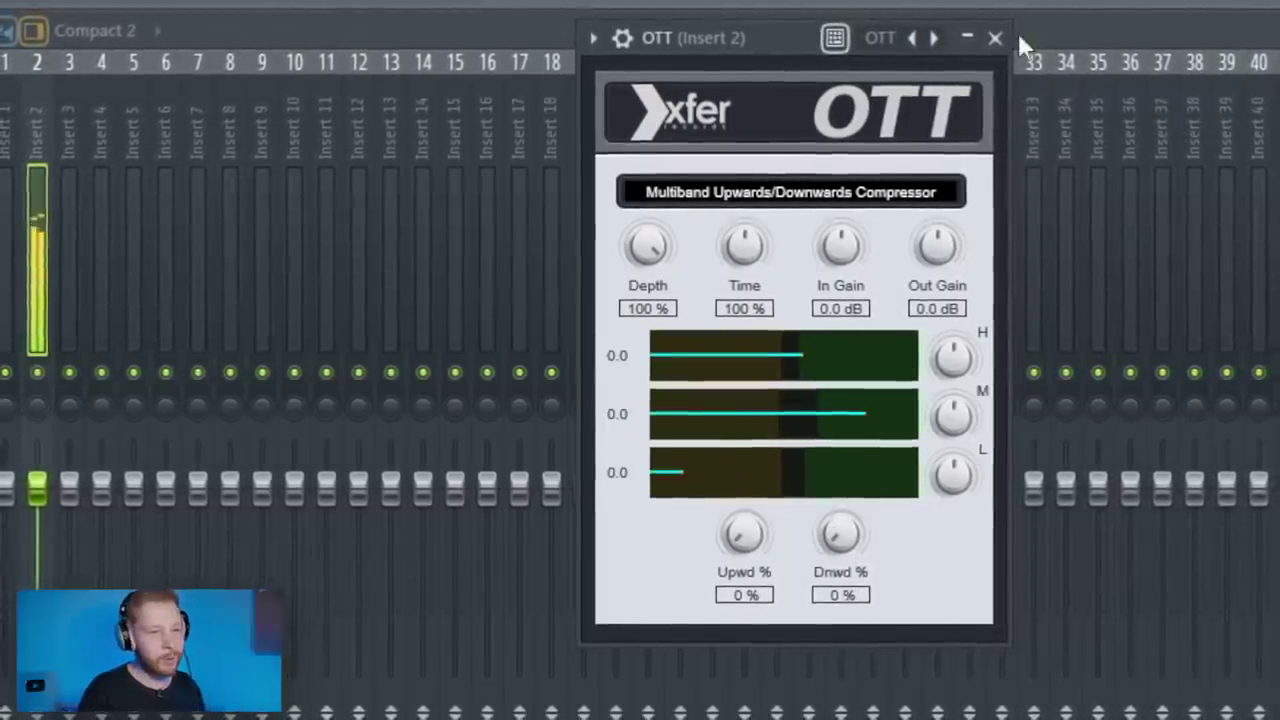
pyautogui.moveTo(932, 245); pyautogui.dragTo(937, 314)
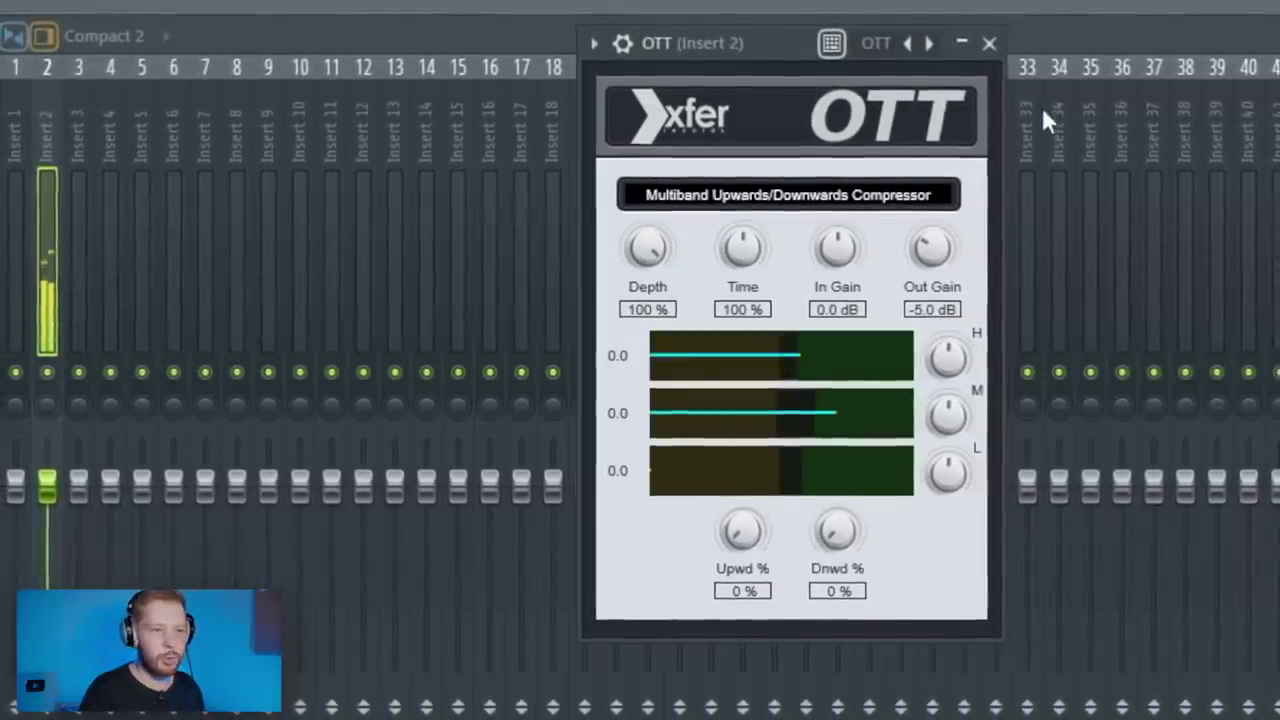
pyautogui.click(989, 43)
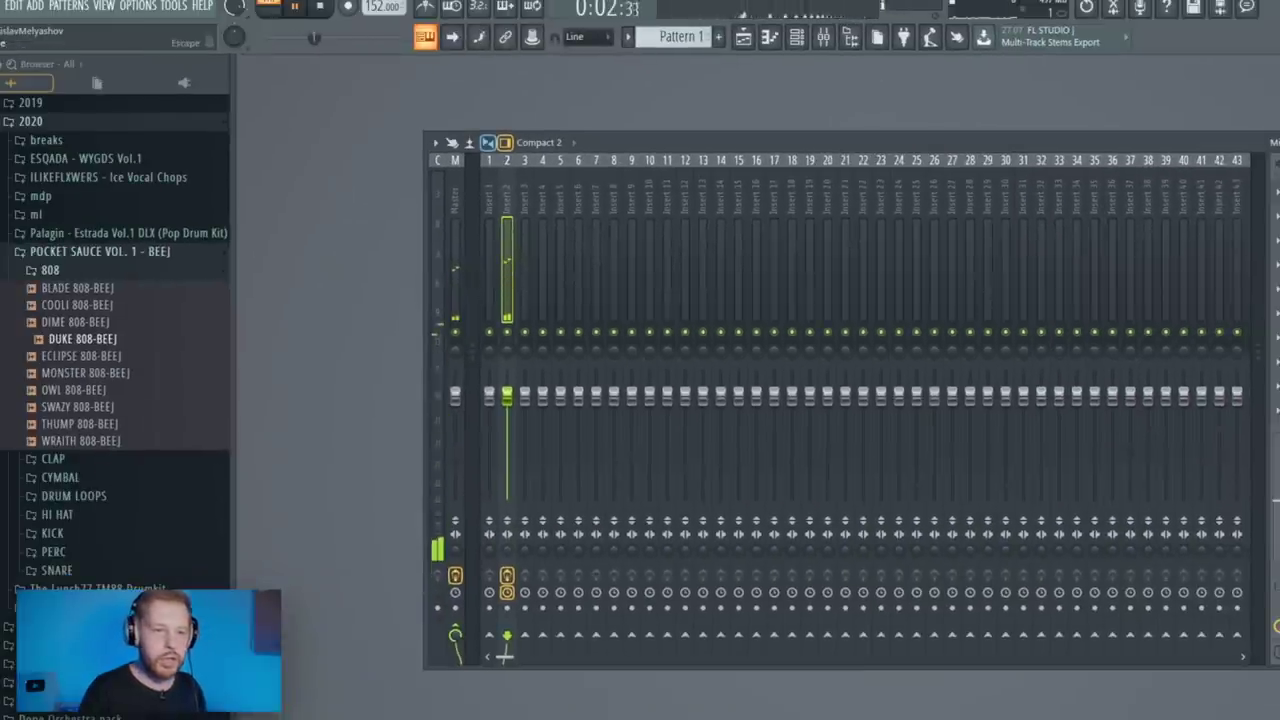
# - Stop playback and add the DUKE 808-BEEJ sample to the channel rack as a new channel
pyautogui.press('space')
pyautogui.press('F9')
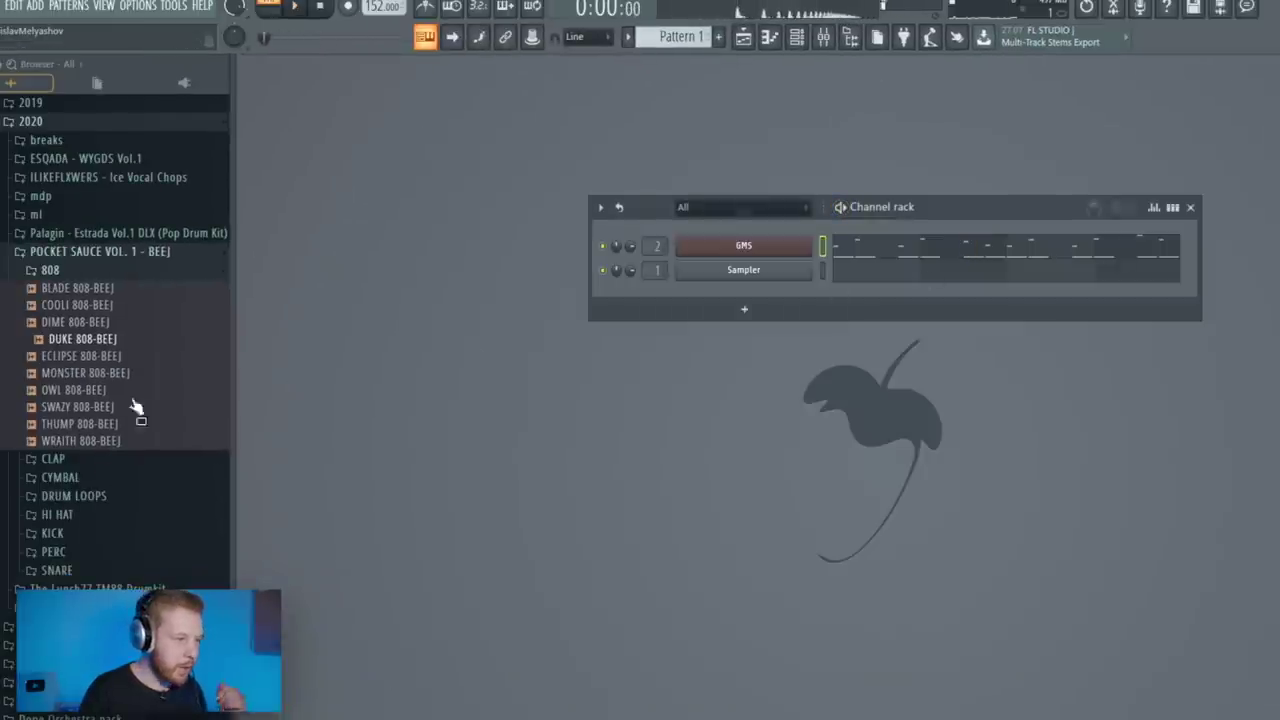
pyautogui.moveTo(772, 304); pyautogui.dragTo(777, 294)
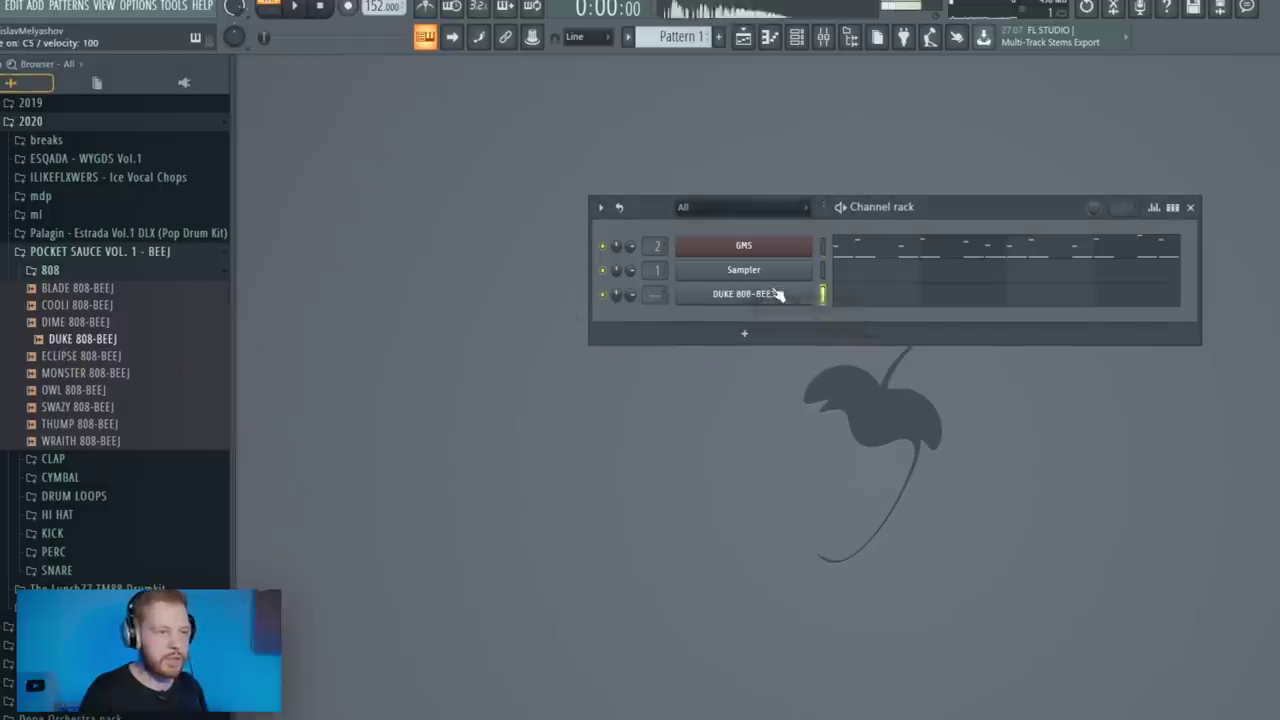
# - Enable the volume envelope of the DUKE 808-BEEJ channel and reduce its hold and sustain to minimum
pyautogui.click(744, 294)
pyautogui.moveTo(517, 221); pyautogui.dragTo(783, 325)
pyautogui.click(623, 331)
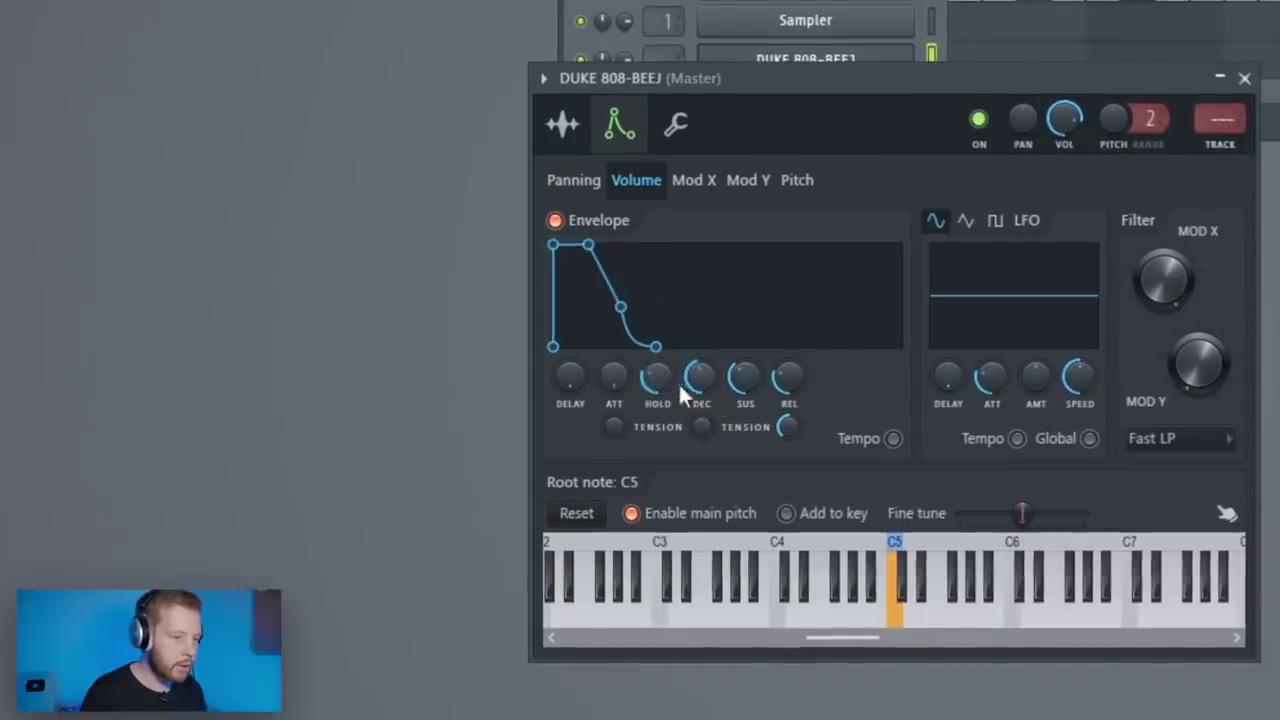
pyautogui.moveTo(658, 379); pyautogui.dragTo(660, 397)
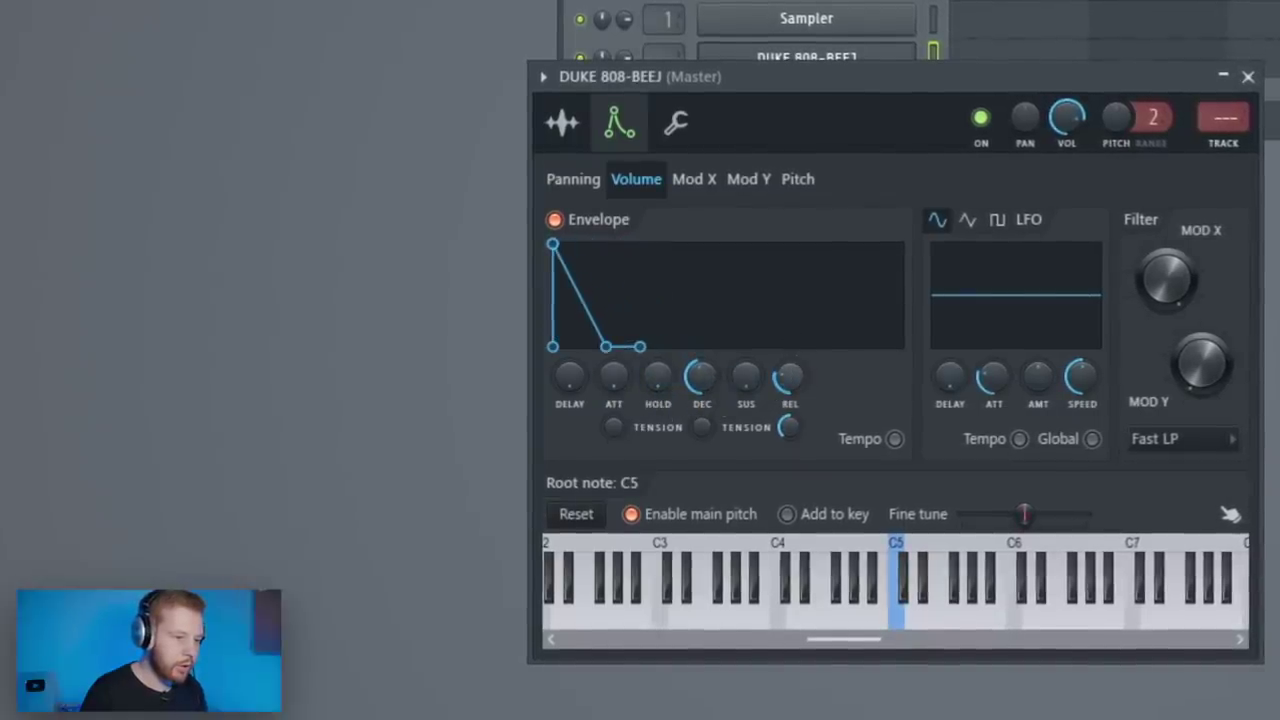
# - Shorten the decay of the DUKE 808-BEEJ volume envelope and reduce its release to minimum
pyautogui.moveTo(711, 378)
pyautogui.mouseDown()
pyautogui.moveTo(708, 396)
pyautogui.moveTo(705, 381)
pyautogui.mouseUp()
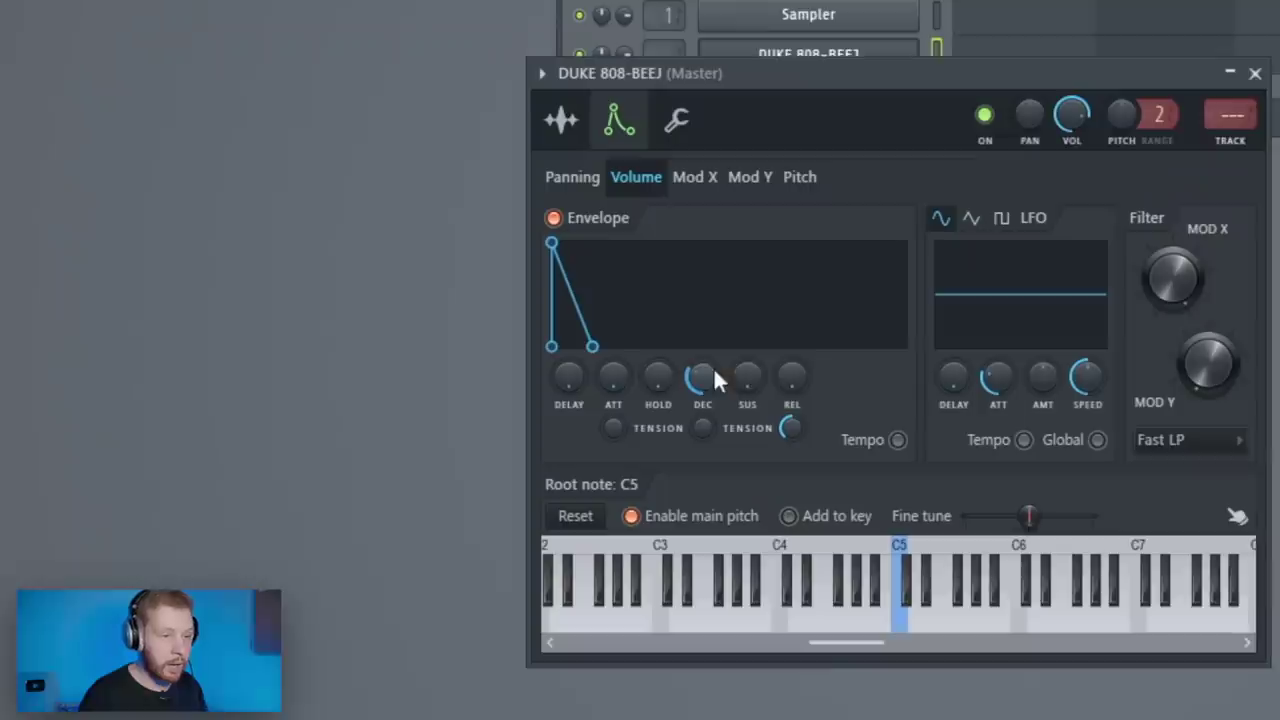
# - Place two G4 notes in bar 1 and two D#4 notes in bar 2 of the DUKE 808-BEEJ piano roll
pyautogui.click(986, 53)
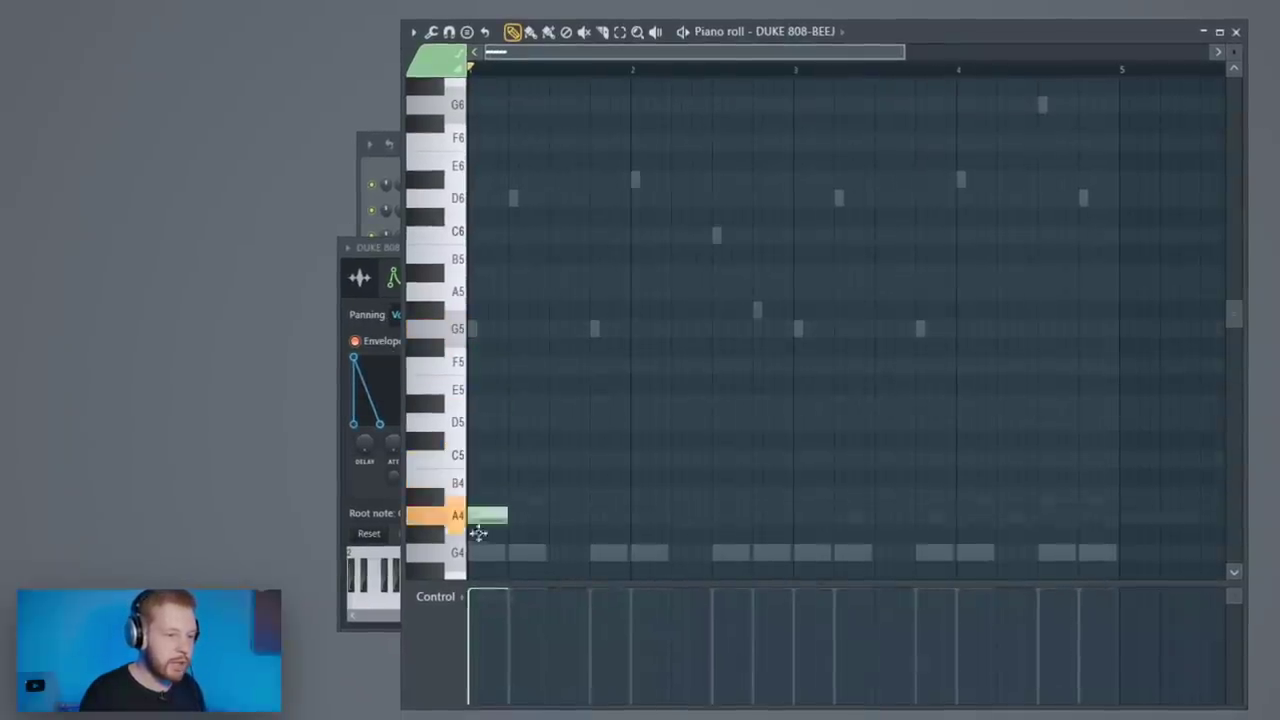
pyautogui.scroll(-3, 531, 470)
pyautogui.press('space')
pyautogui.click(592, 441)
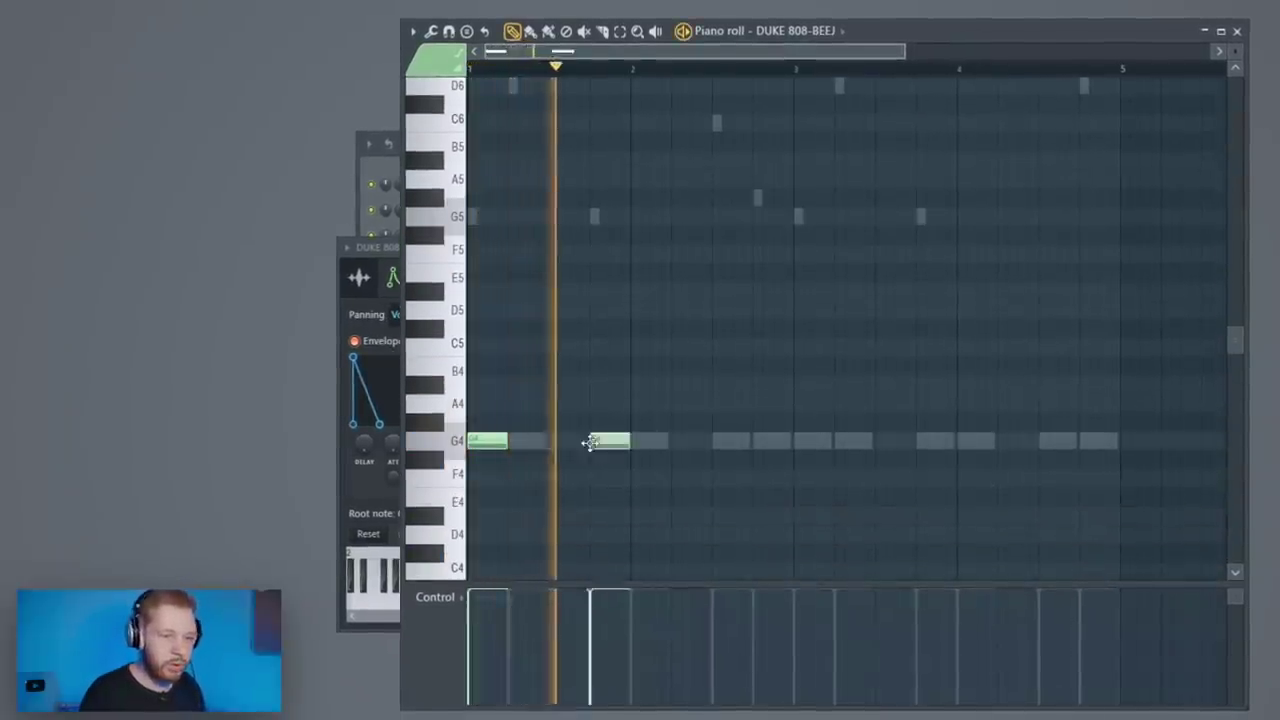
pyautogui.click(682, 515)
pyautogui.click(762, 515)
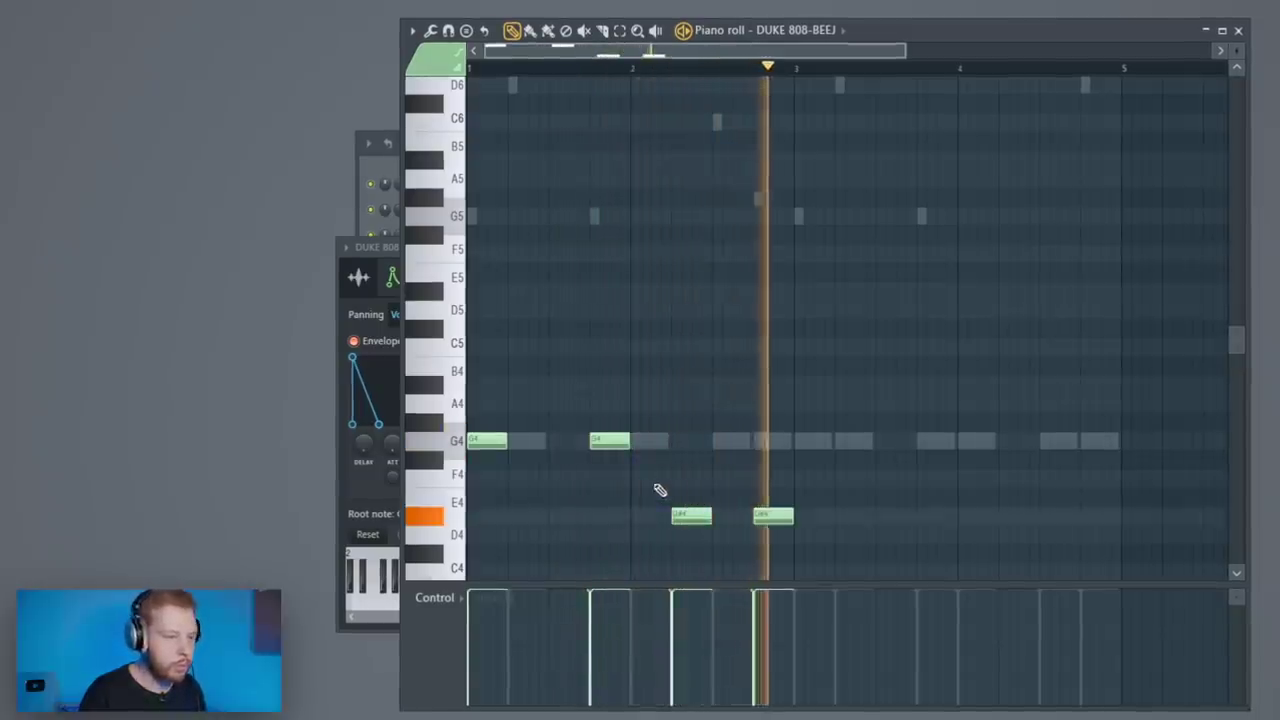
pyautogui.moveTo(766, 513); pyautogui.dragTo(746, 513)
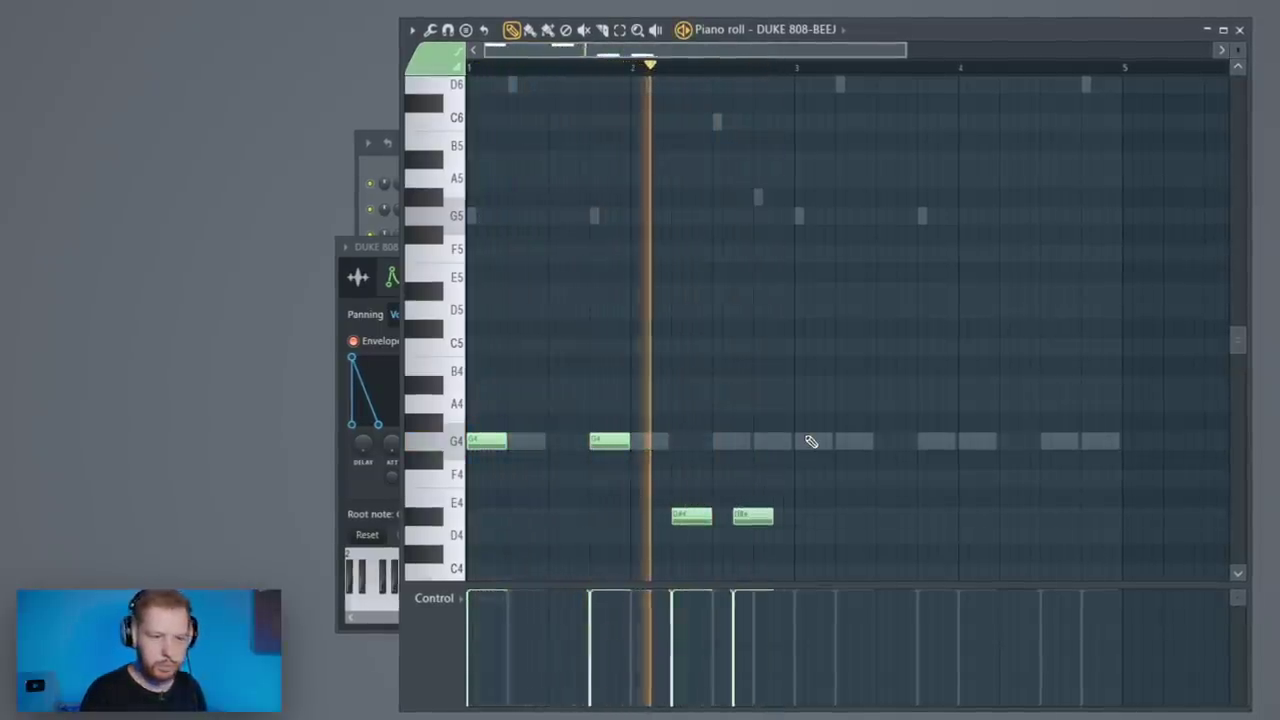
# - Extend every bass note to the start of the next one, using a temporary D#4 note at bar 3 and deleting it
pyautogui.press('space')
pyautogui.moveTo(874, 544); pyautogui.dragTo(420, 426)
pyautogui.press('space')
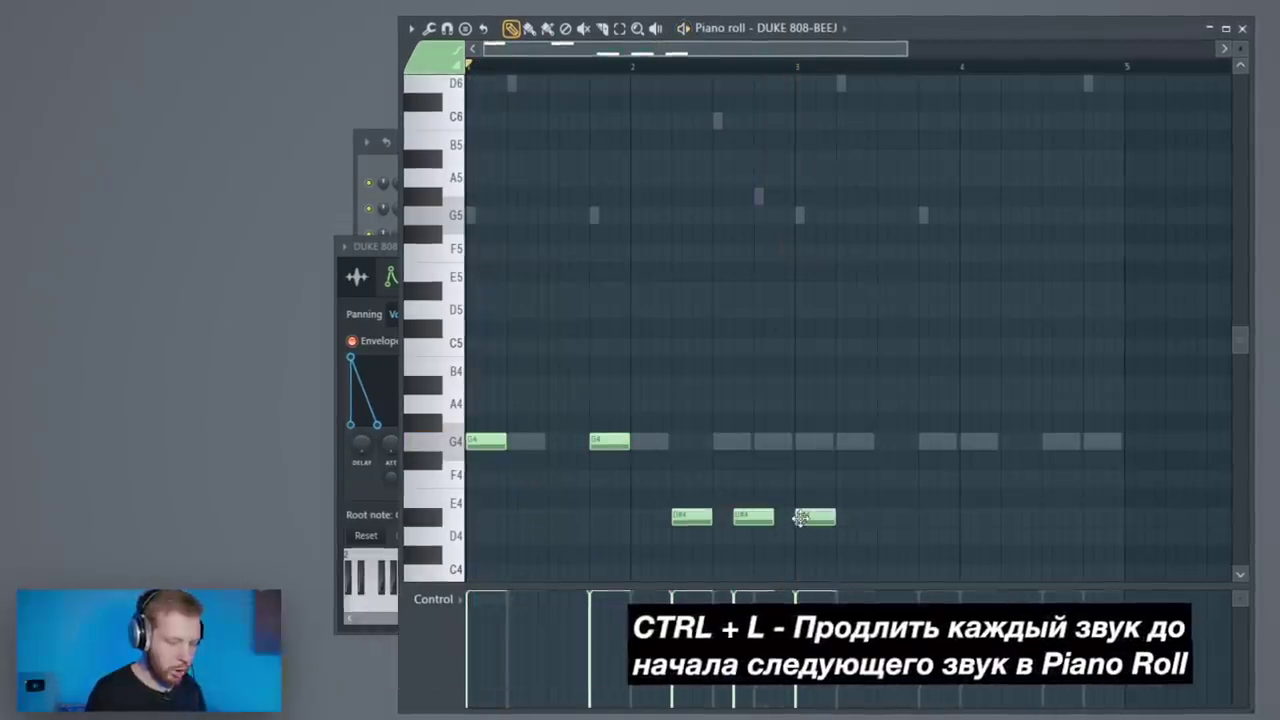
pyautogui.hotkey('ctrl', 'l')
pyautogui.press('space')
pyautogui.rightClick(806, 523)
# - Duplicate the two-bar bass pattern into bars 3 and 4 and raise its last two notes an octave to D#5
pyautogui.hotkey('ctrl', 'b')
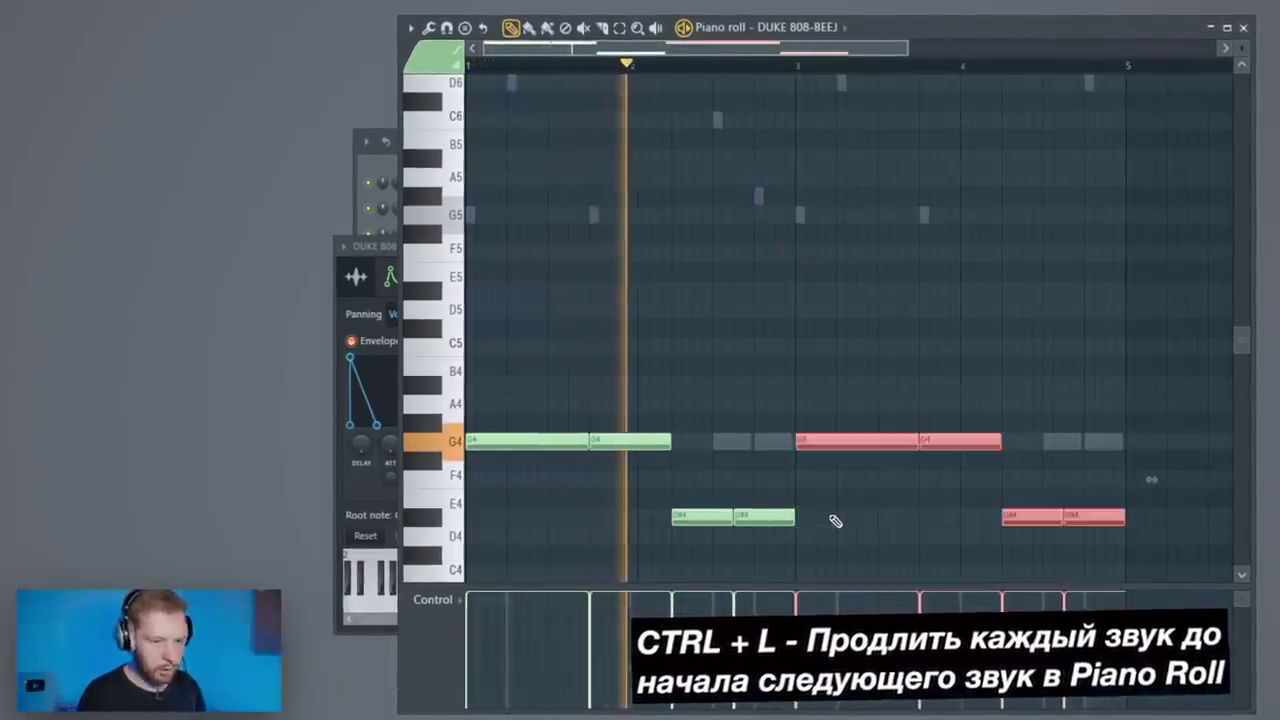
pyautogui.hotkey('ctrl', 'Up')
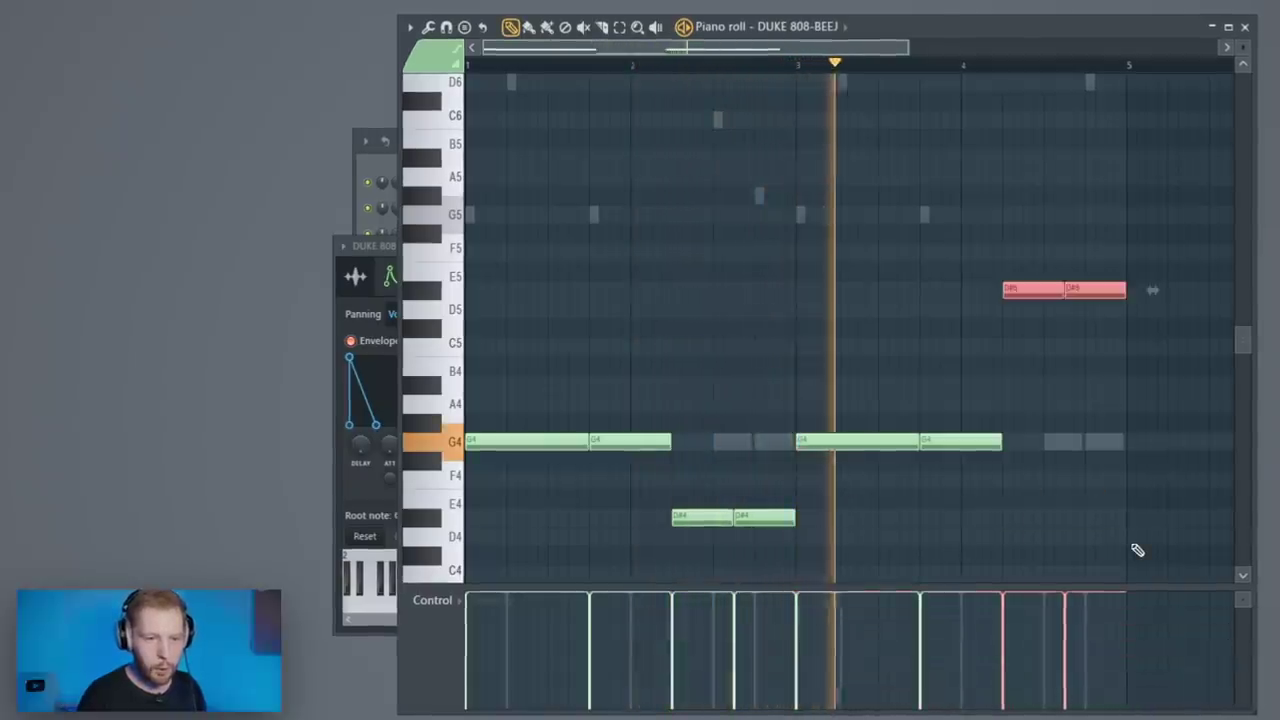
# - Rework the end of bar 4 into three D#5 hits, the first two short, followed by a D5 note
pyautogui.keyDown('ctrl'); pyautogui.scroll(4, 1150, 450); pyautogui.keyUp('ctrl')
pyautogui.click(903, 289)
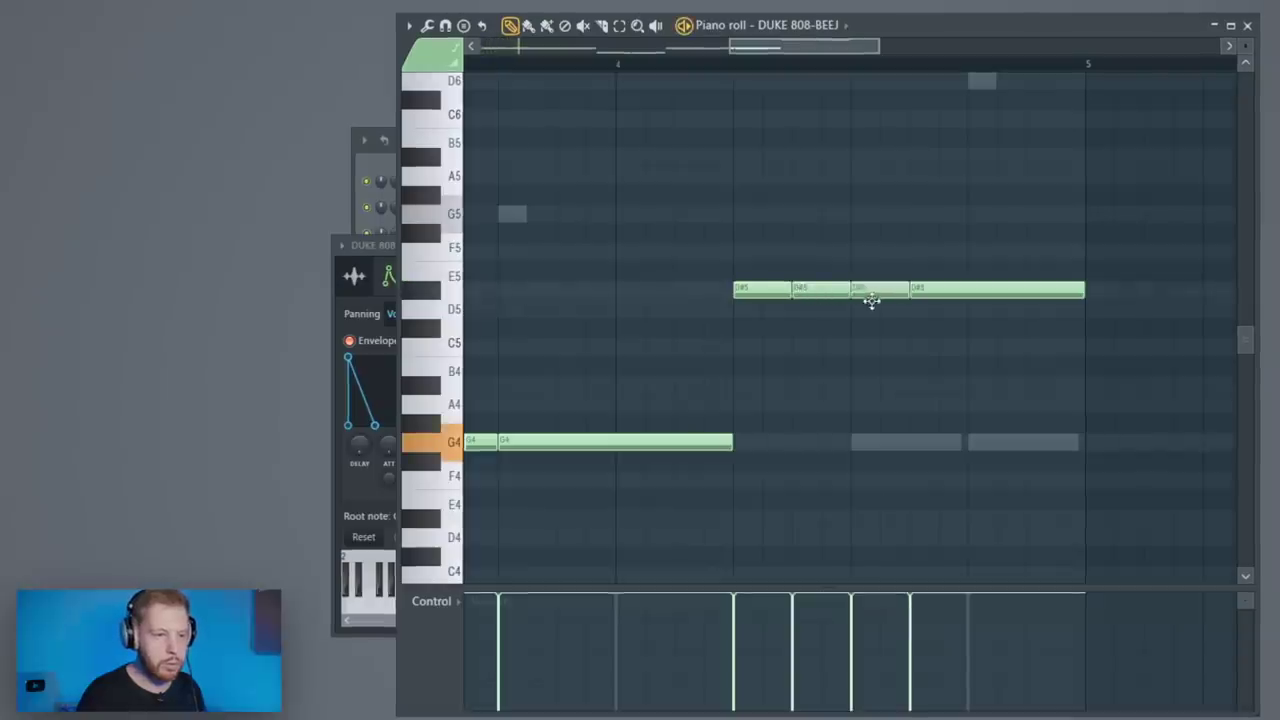
pyautogui.moveTo(960, 311); pyautogui.dragTo(1034, 309)
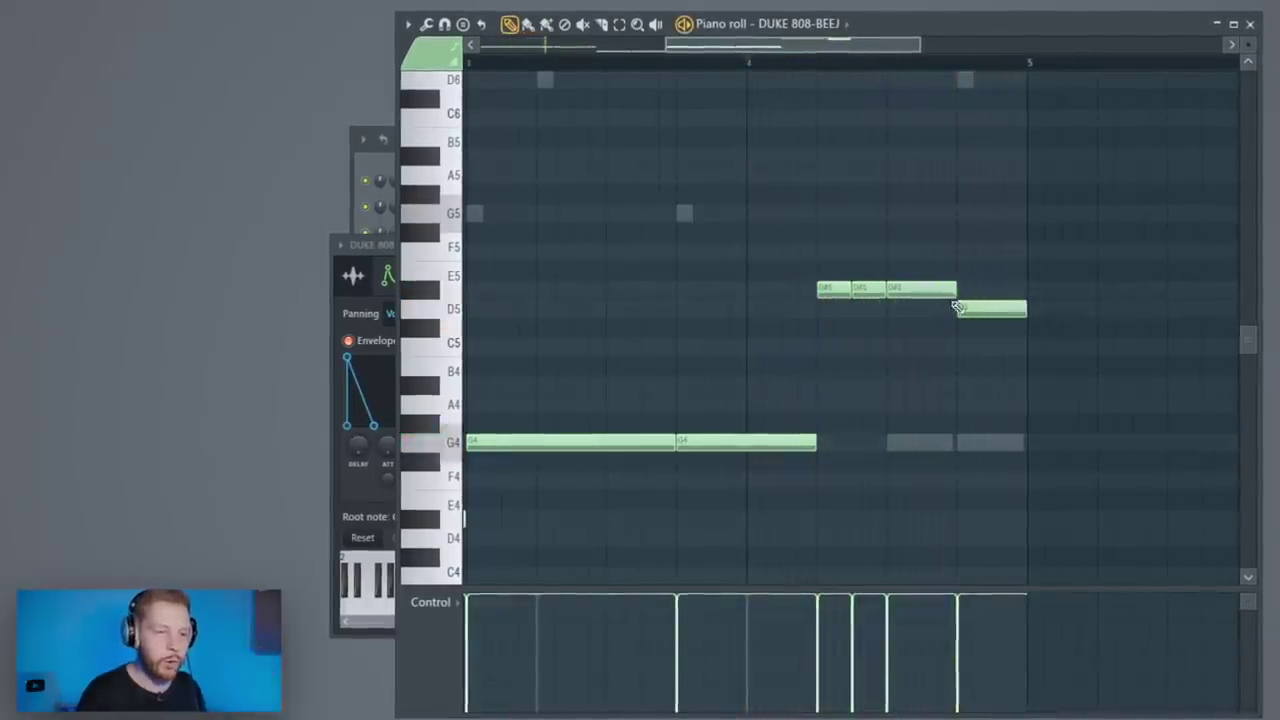
pyautogui.keyDown('ctrl'); pyautogui.rightClick(958, 240); pyautogui.keyUp('ctrl')
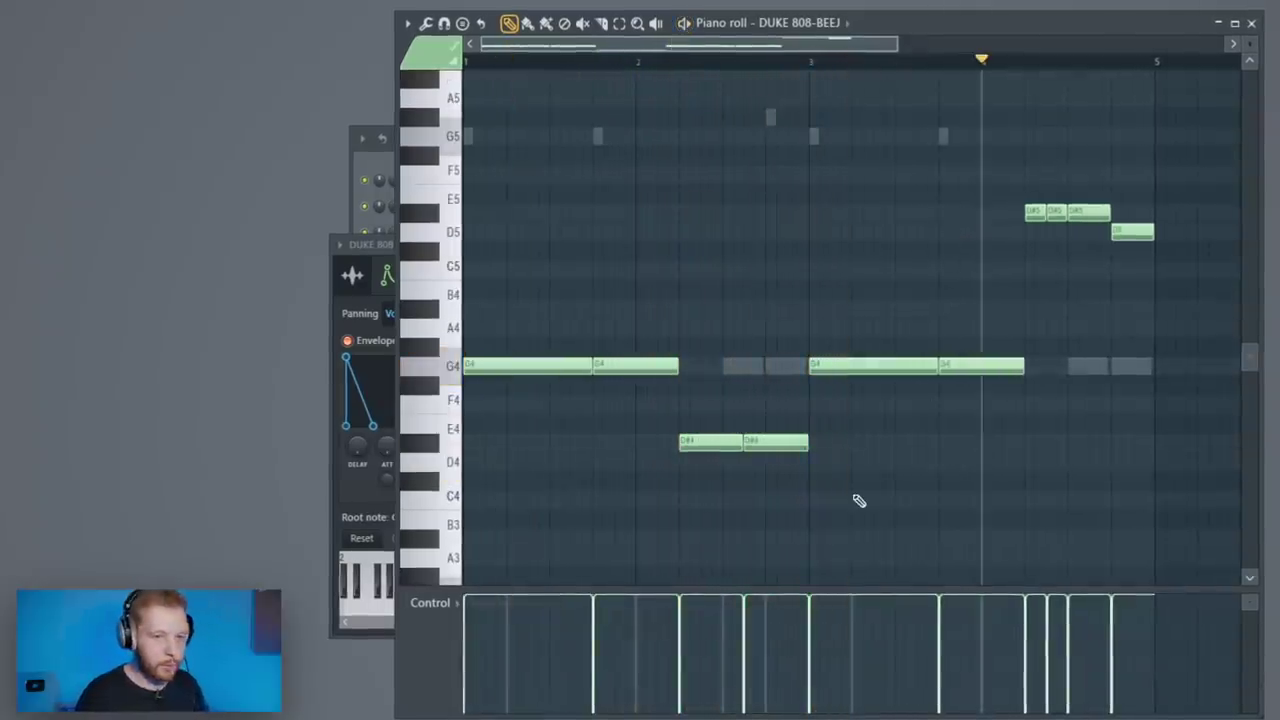
# - Duplicate the four-bar 808 bass pattern and the GMS melody into bars 5 to 8 and play the result
pyautogui.hotkey('ctrl', 'b')
pyautogui.scroll(-5, 861, 452)
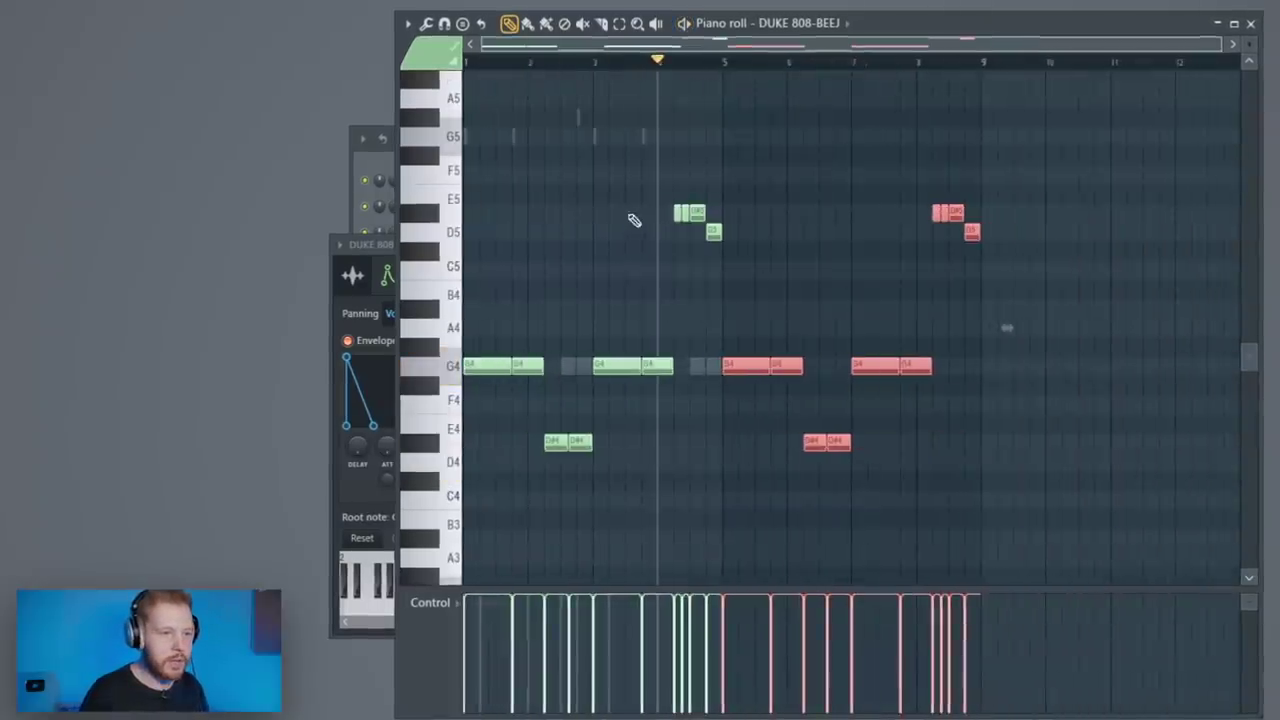
pyautogui.rightClick(702, 369)
pyautogui.moveTo(833, 472); pyautogui.dragTo(380, 60)
pyautogui.scroll(-4, 484, 371)
pyautogui.hotkey('ctrl', 'b')
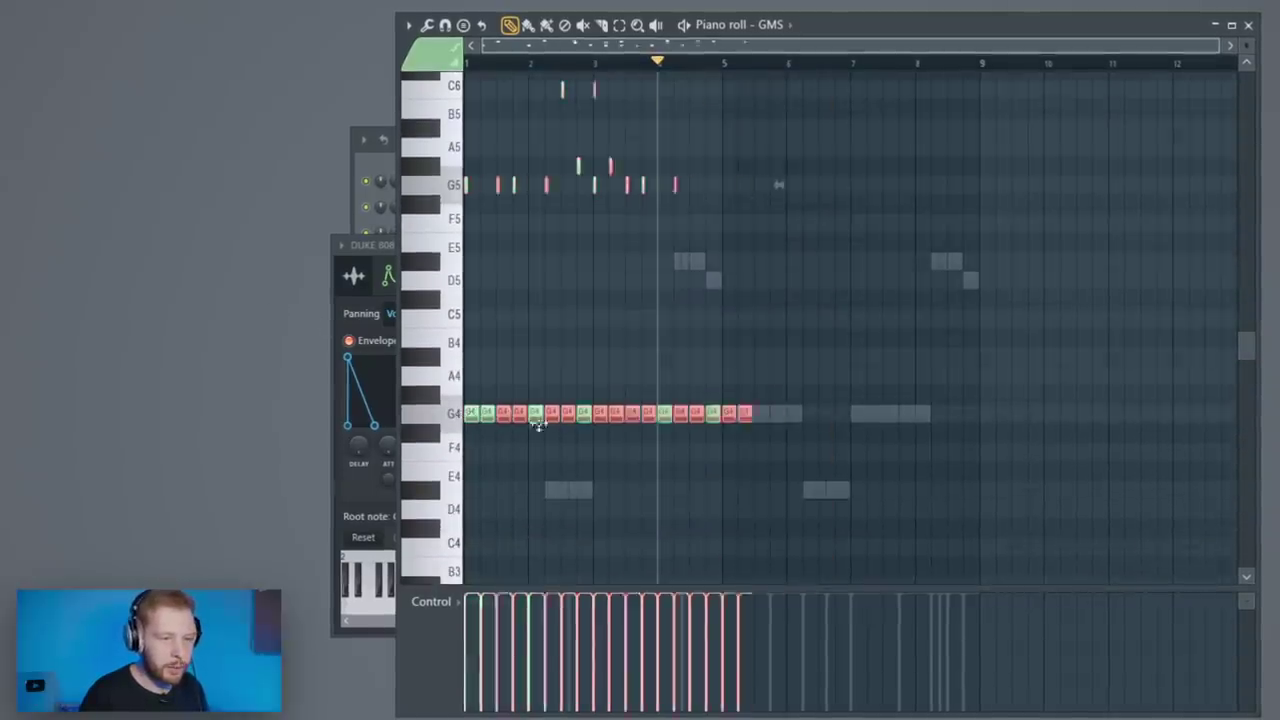
pyautogui.press('space')
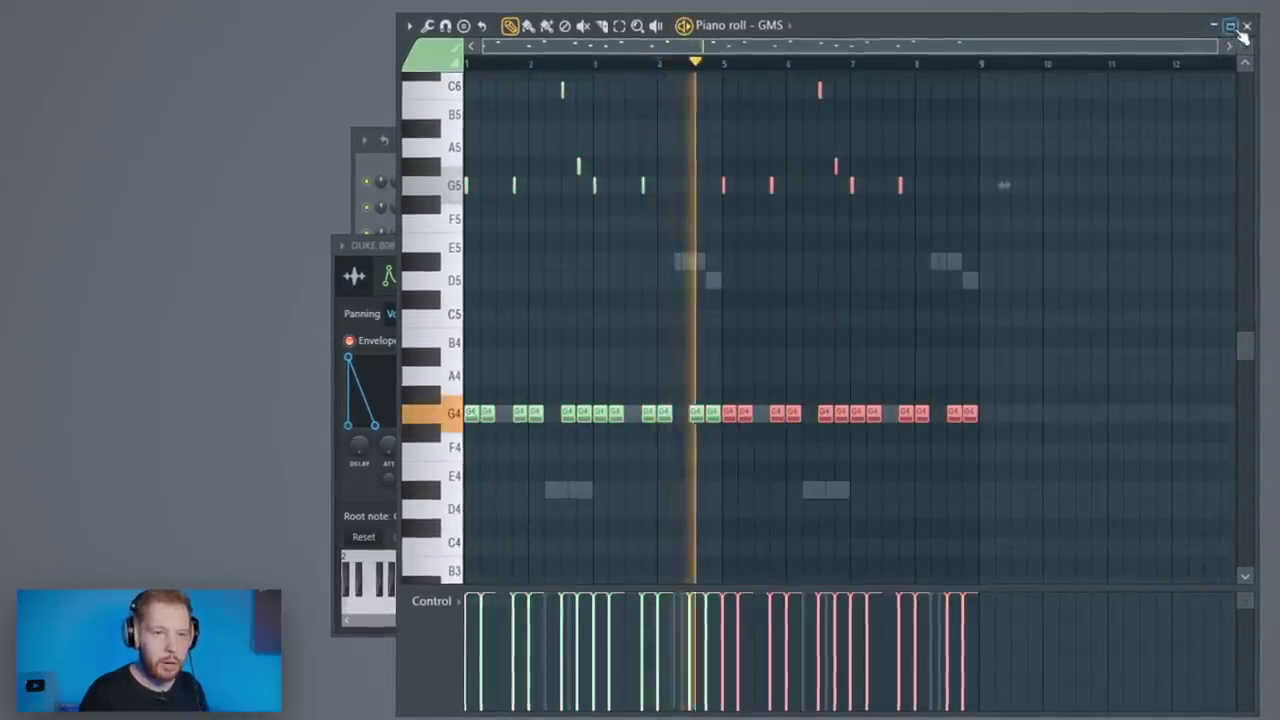
pyautogui.press('space')
# - Raise the first D#5 note of the 808's closing run in bar 8 to G5 and play the pattern
pyautogui.doubleClick(713, 280)
pyautogui.scroll(5, 937, 337)
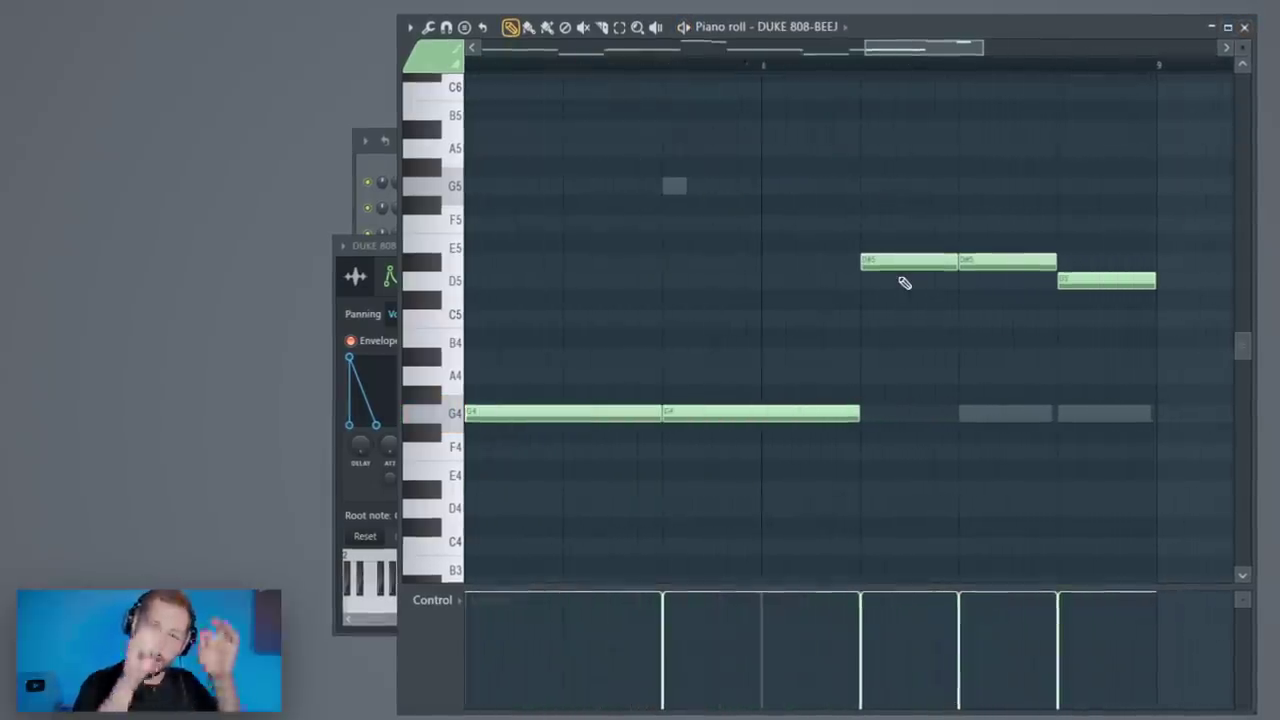
pyautogui.moveTo(903, 263); pyautogui.dragTo(903, 184)
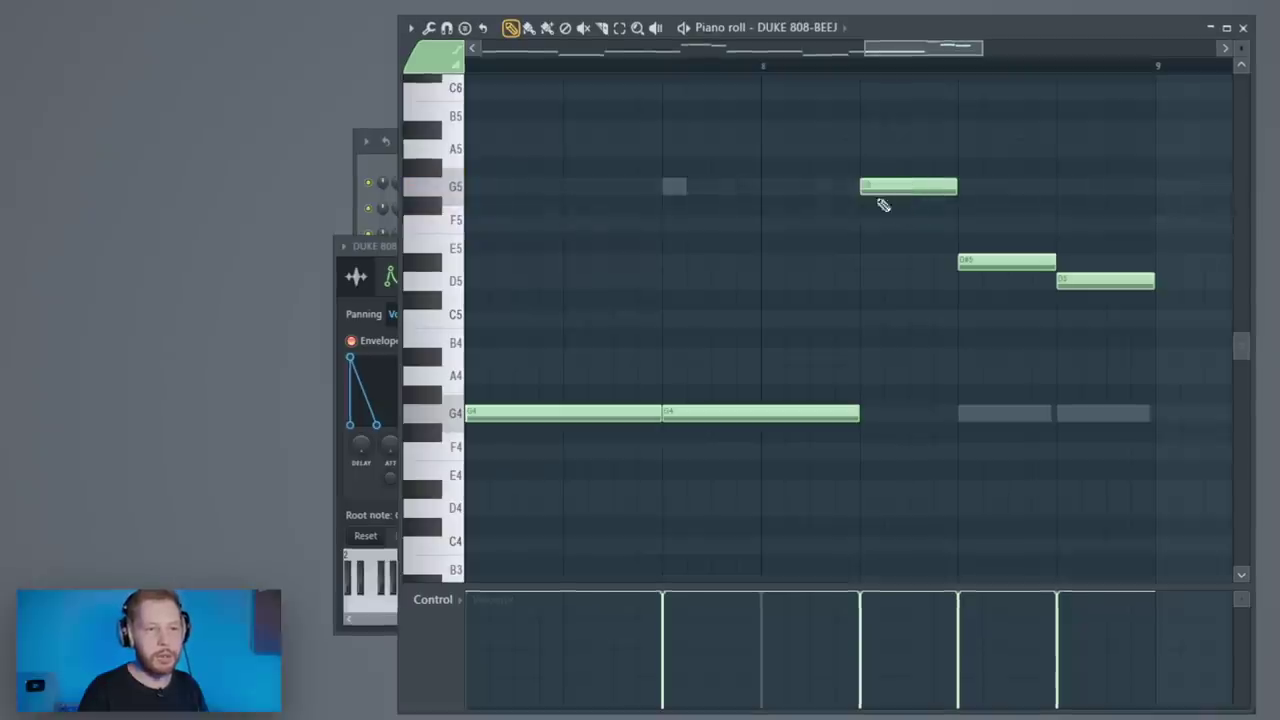
pyautogui.click(866, 68)
pyautogui.press('space')
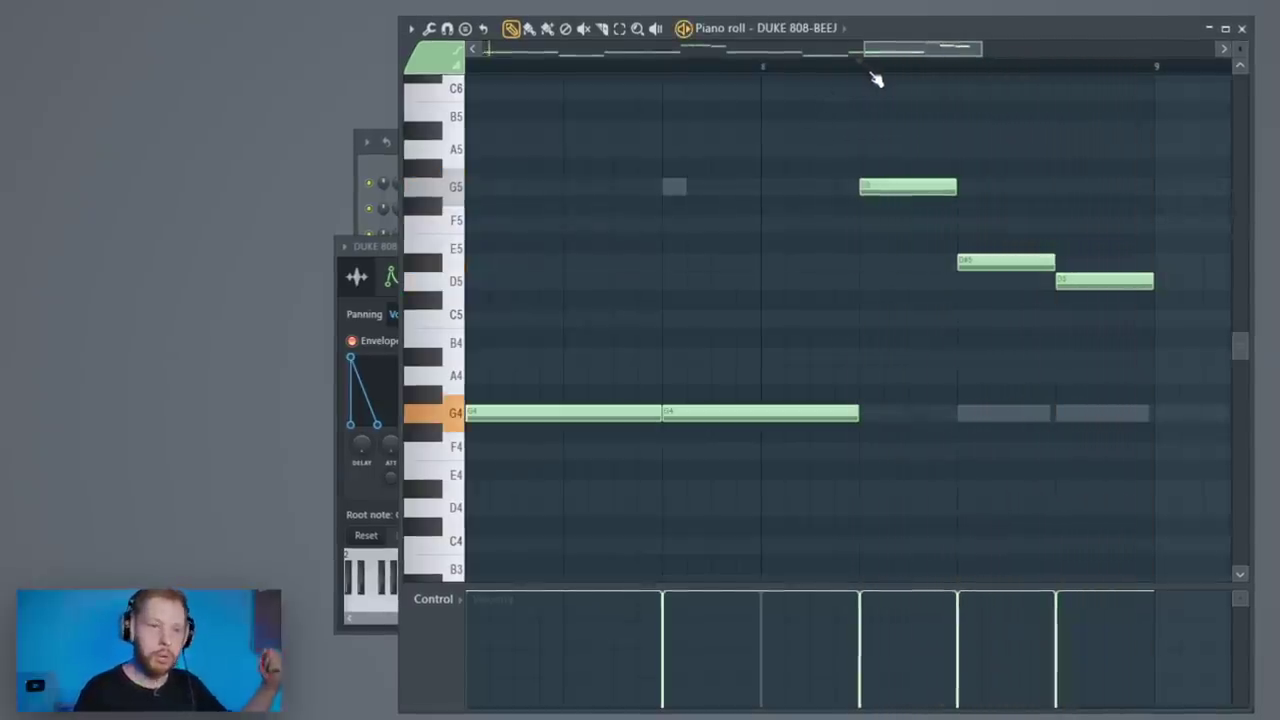
# - Clone the DUKE 808-BEEJ channel and copy its notes into the clone
pyautogui.click(1240, 29)
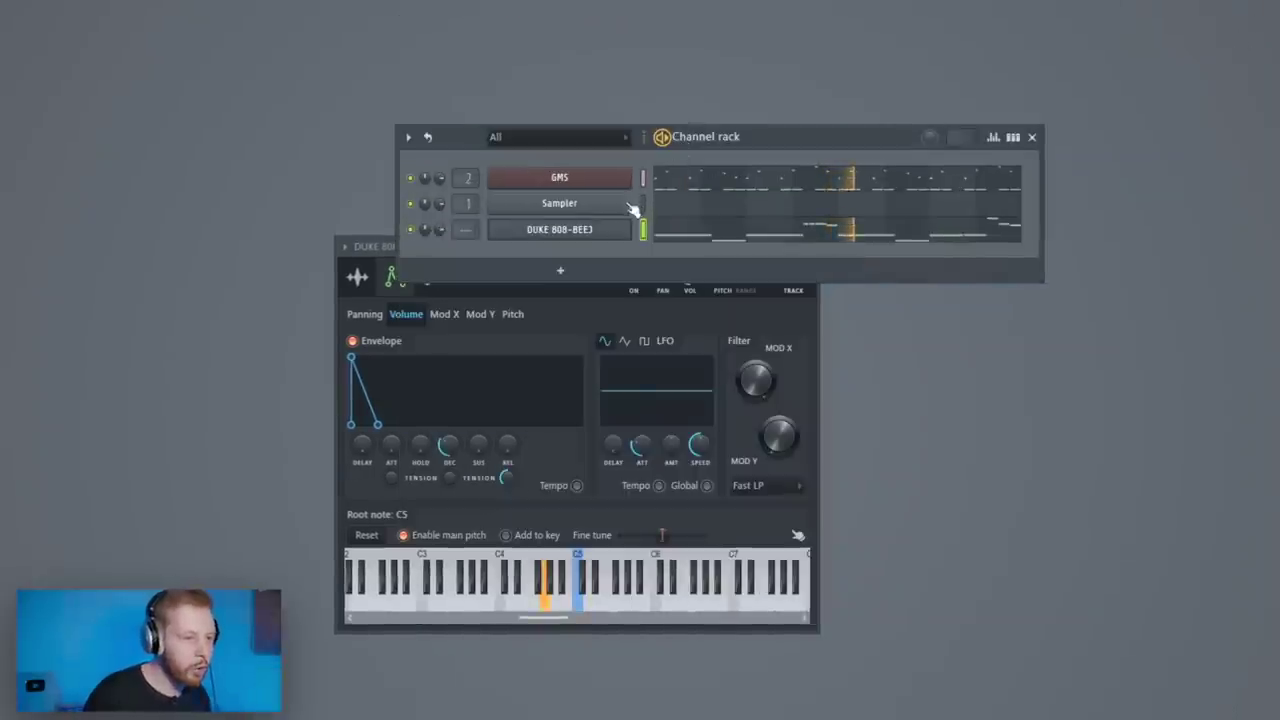
pyautogui.rightClick(605, 229)
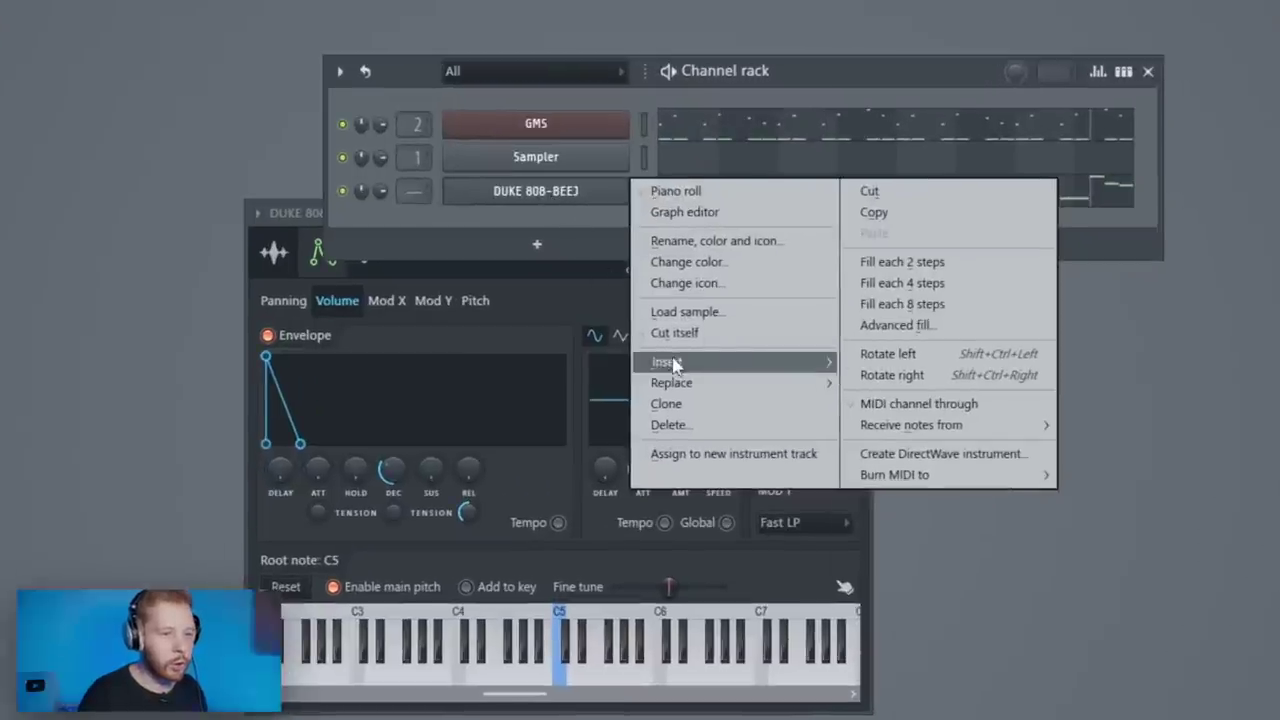
pyautogui.click(665, 404)
pyautogui.click(604, 228)
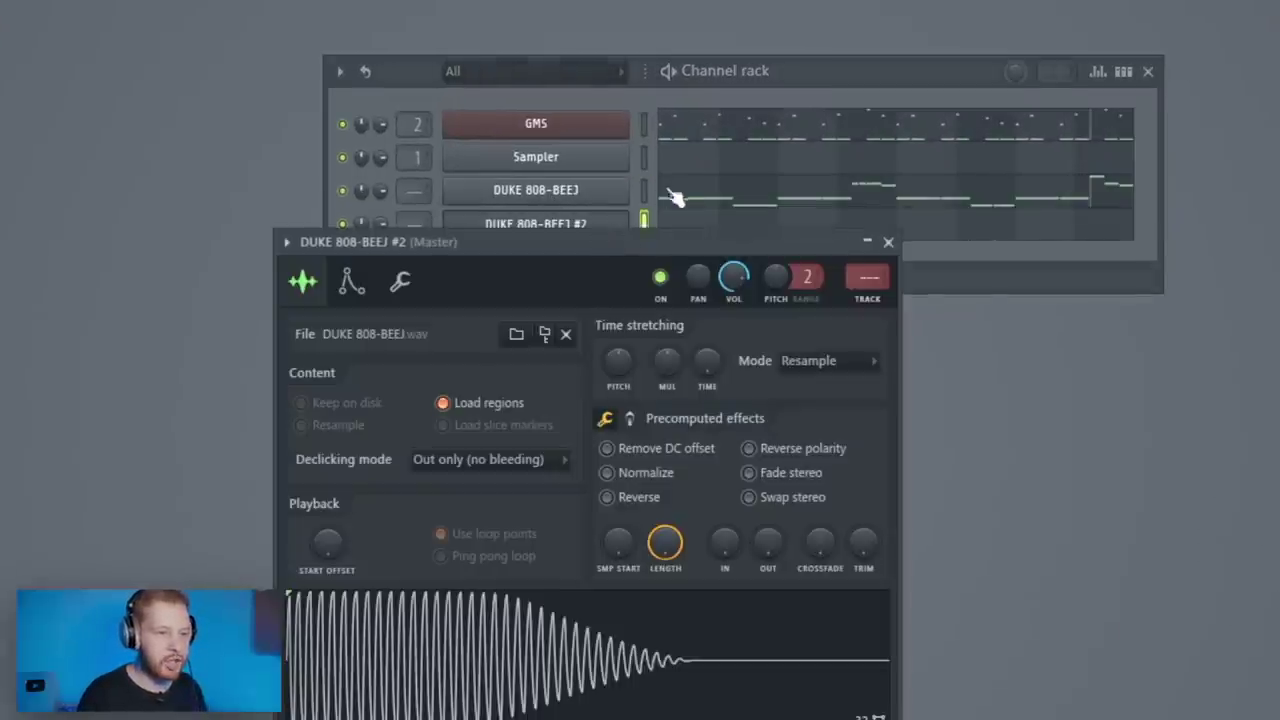
pyautogui.click(645, 190)
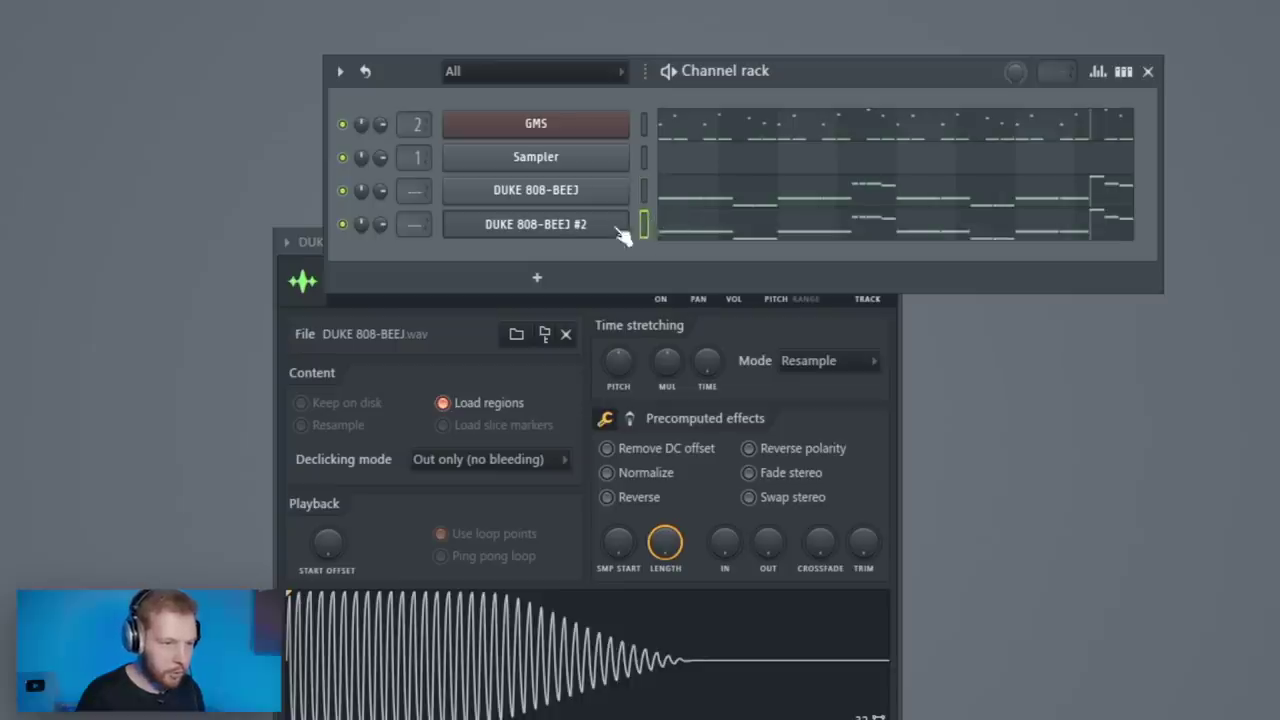
# - Raise all notes of DUKE 808-BEEJ #2 by an octave, lower their velocity and audition the layered bass
pyautogui.click(690, 233)
pyautogui.hotkey('ctrl', 'Up')
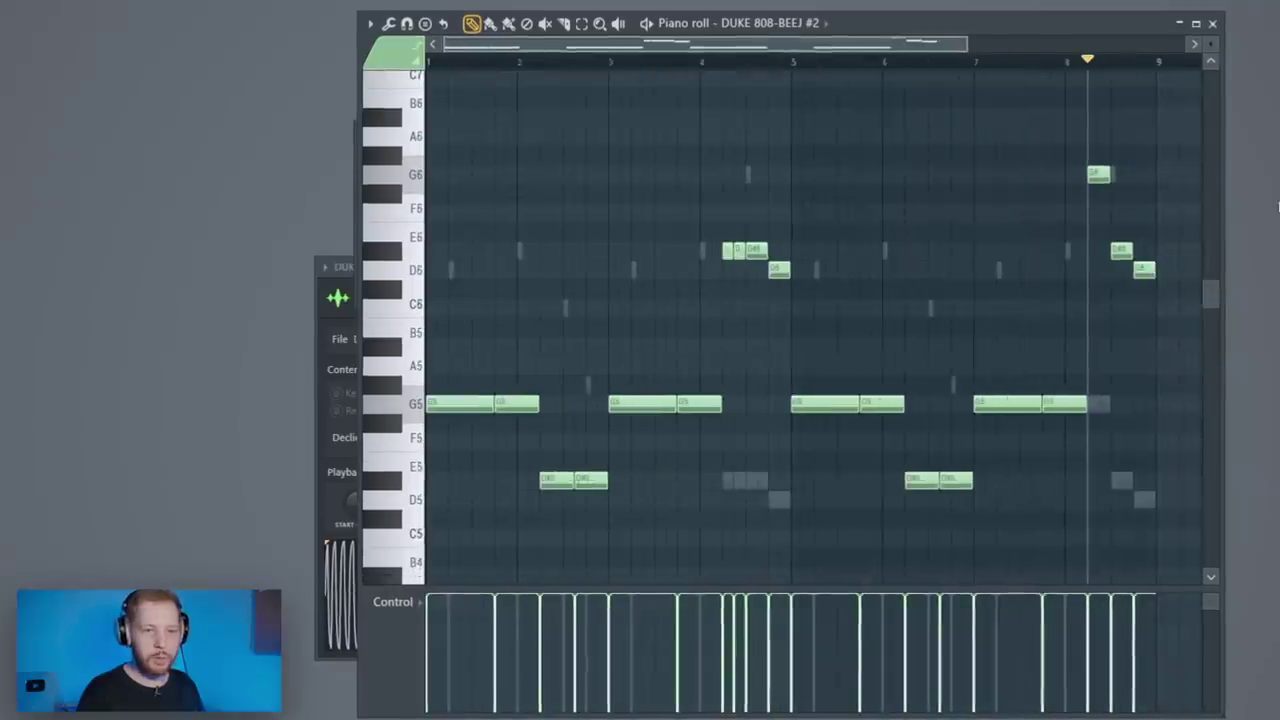
pyautogui.moveTo(1136, 152); pyautogui.dragTo(471, 521)
pyautogui.press('space')
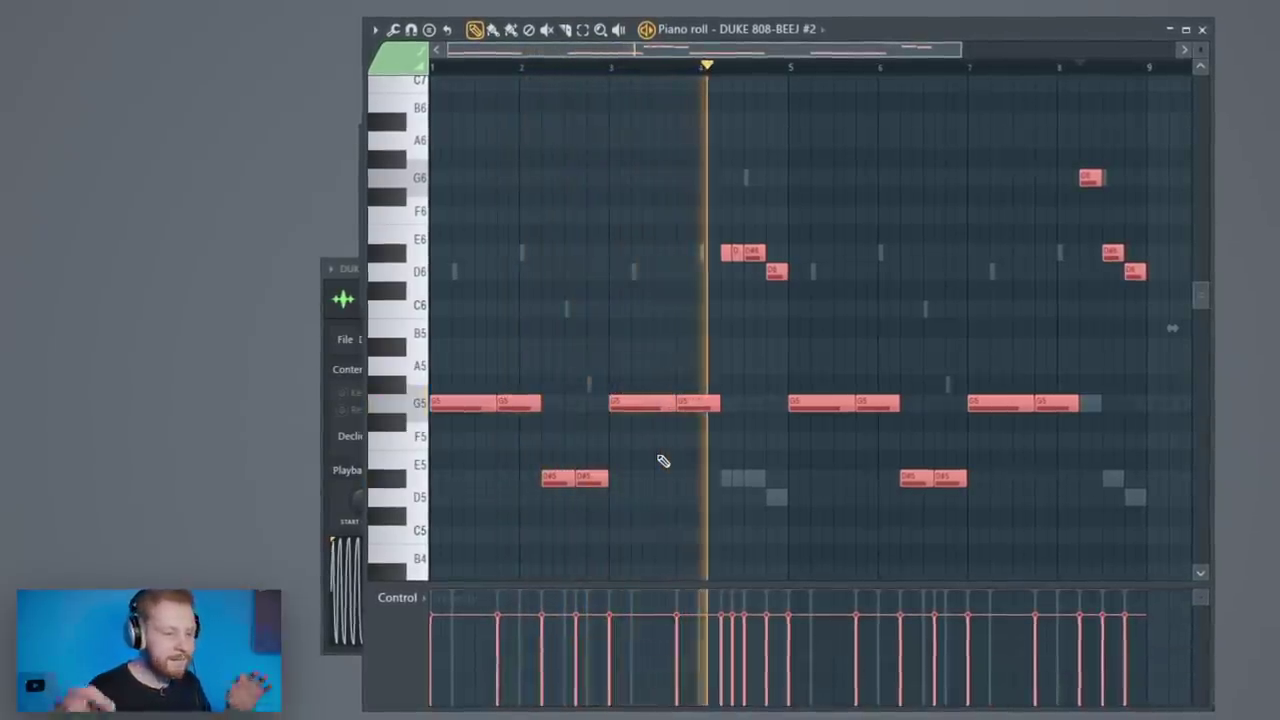
pyautogui.press('space')
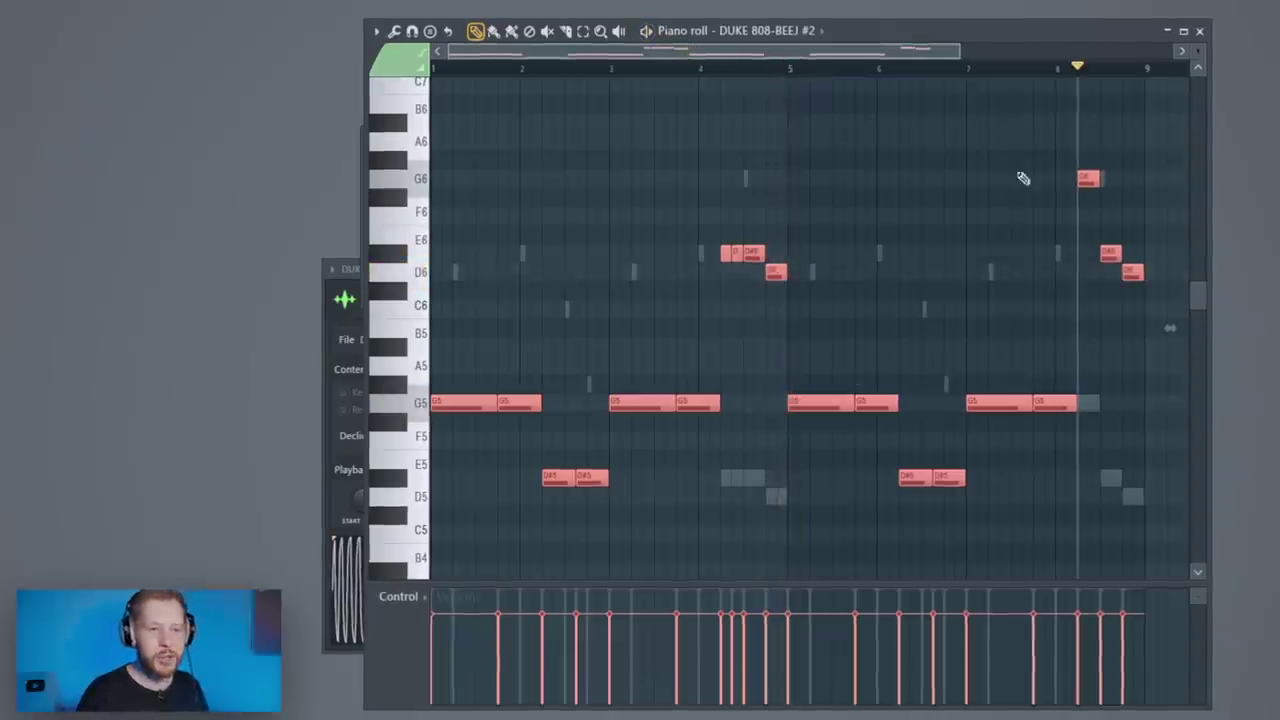
# - Close the piano roll and clone the DUKE 808-BEEJ #2 channel
pyautogui.click(1200, 32)
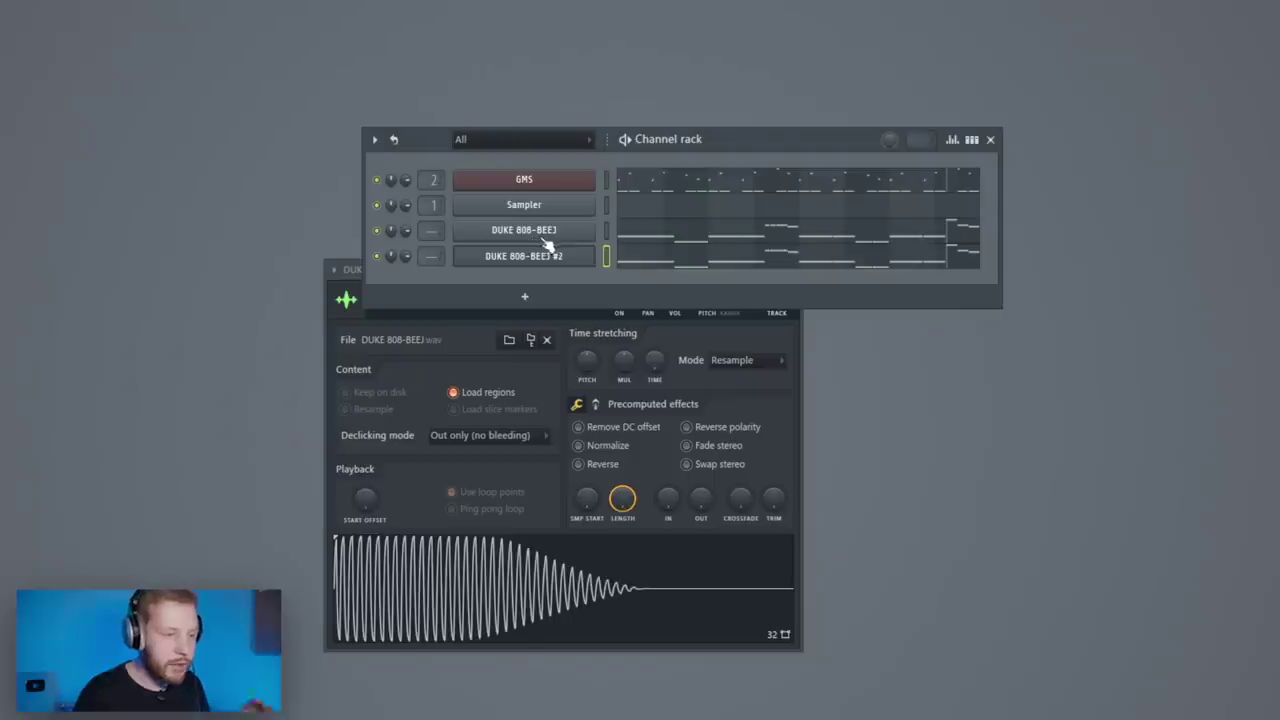
pyautogui.rightClick(517, 260)
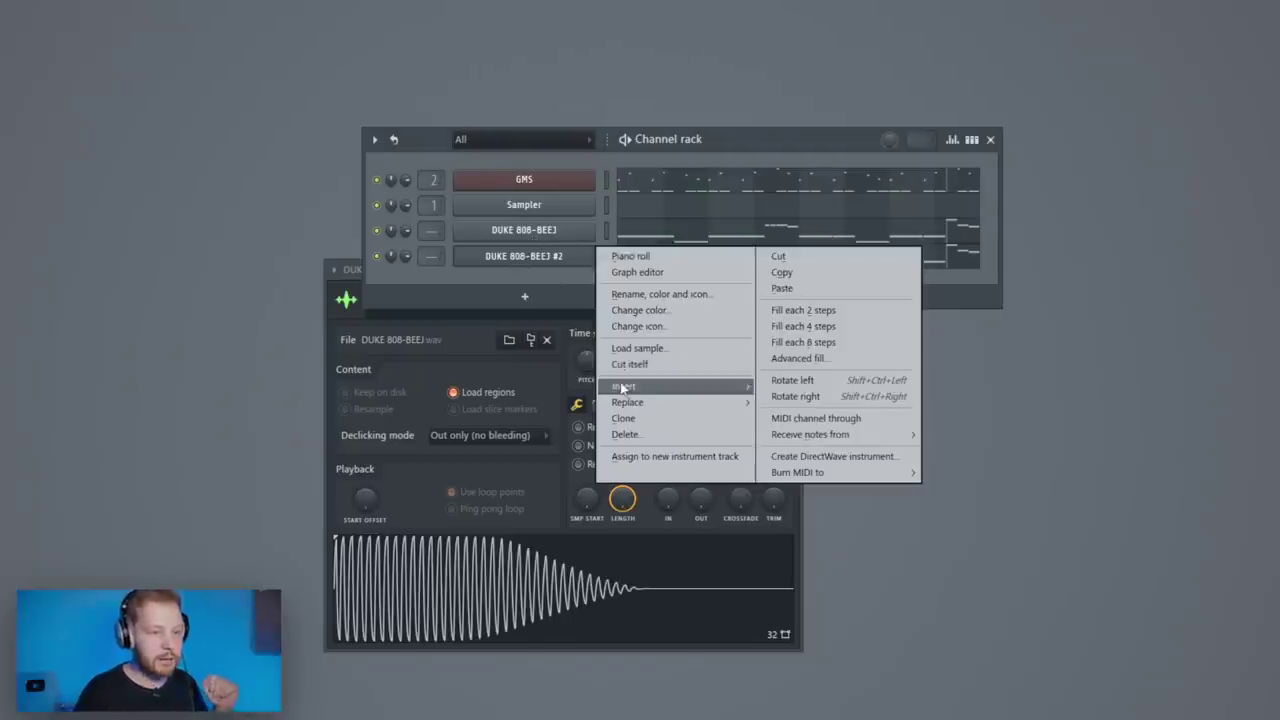
pyautogui.click(636, 418)
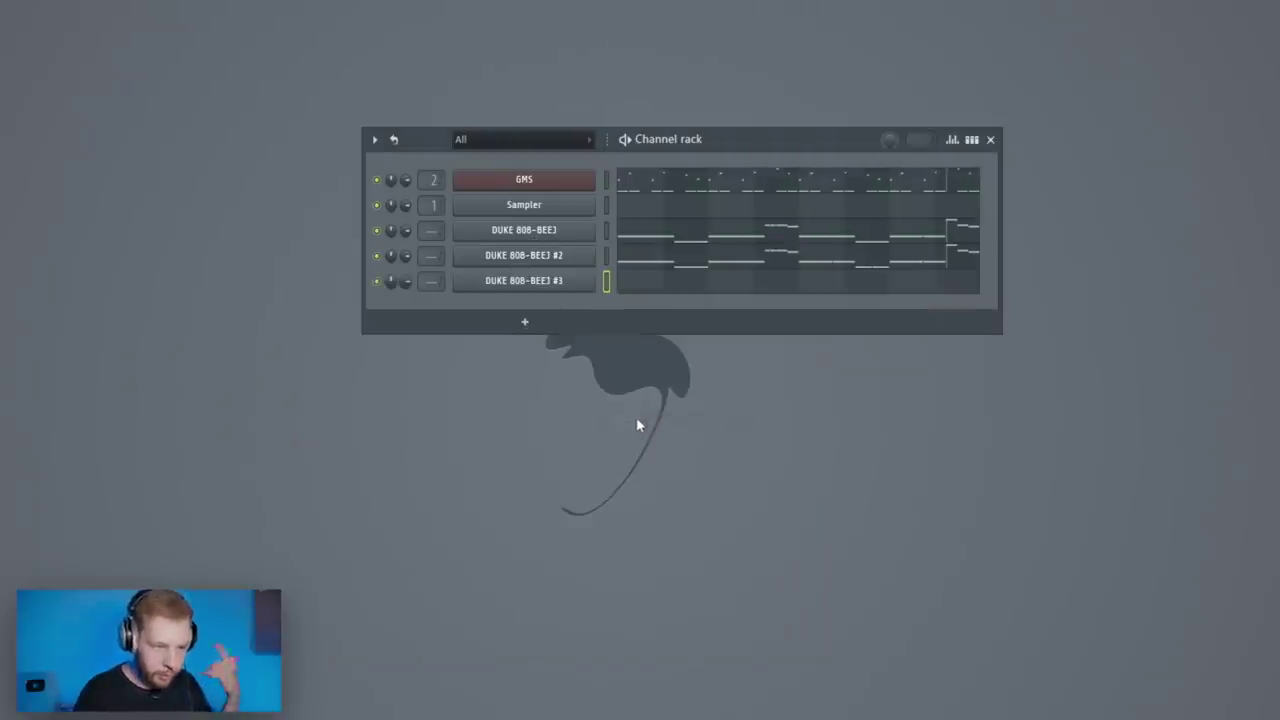
# - Set the time stretching mode of DUKE 808-BEEJ #3 to Stretch and reverse its sample
pyautogui.click(568, 288)
pyautogui.click(405, 321)
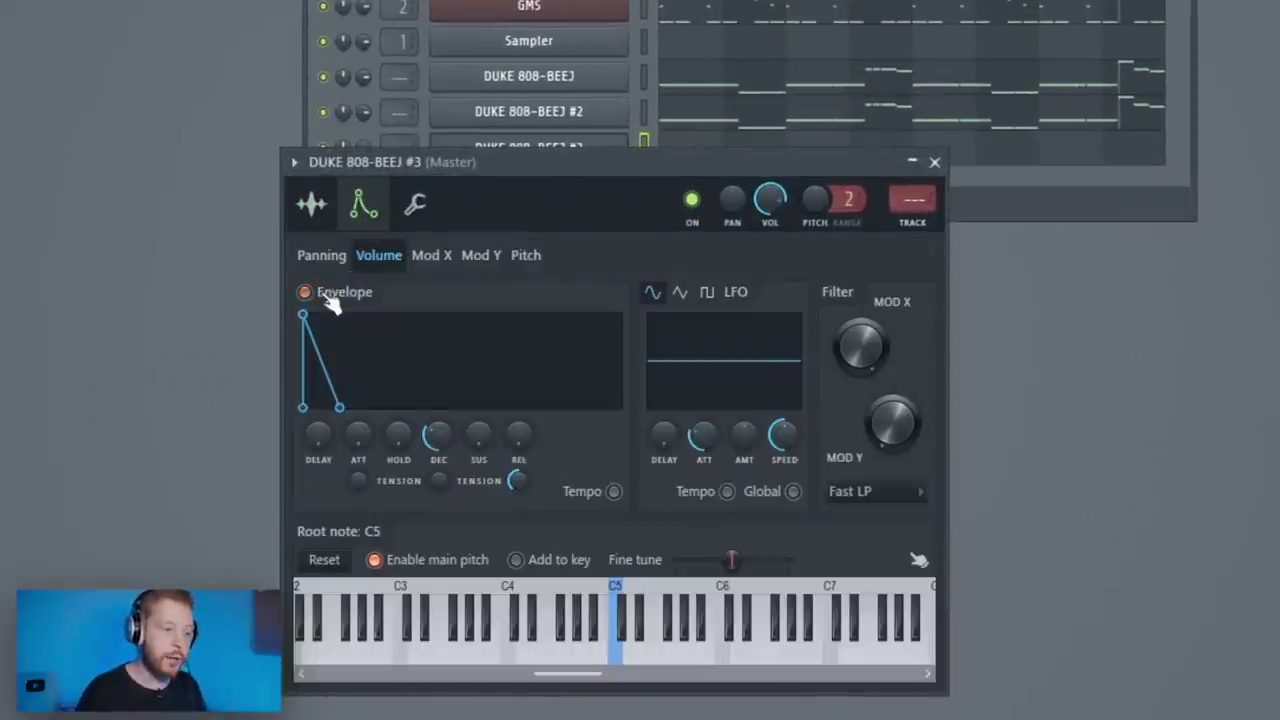
pyautogui.click(311, 205)
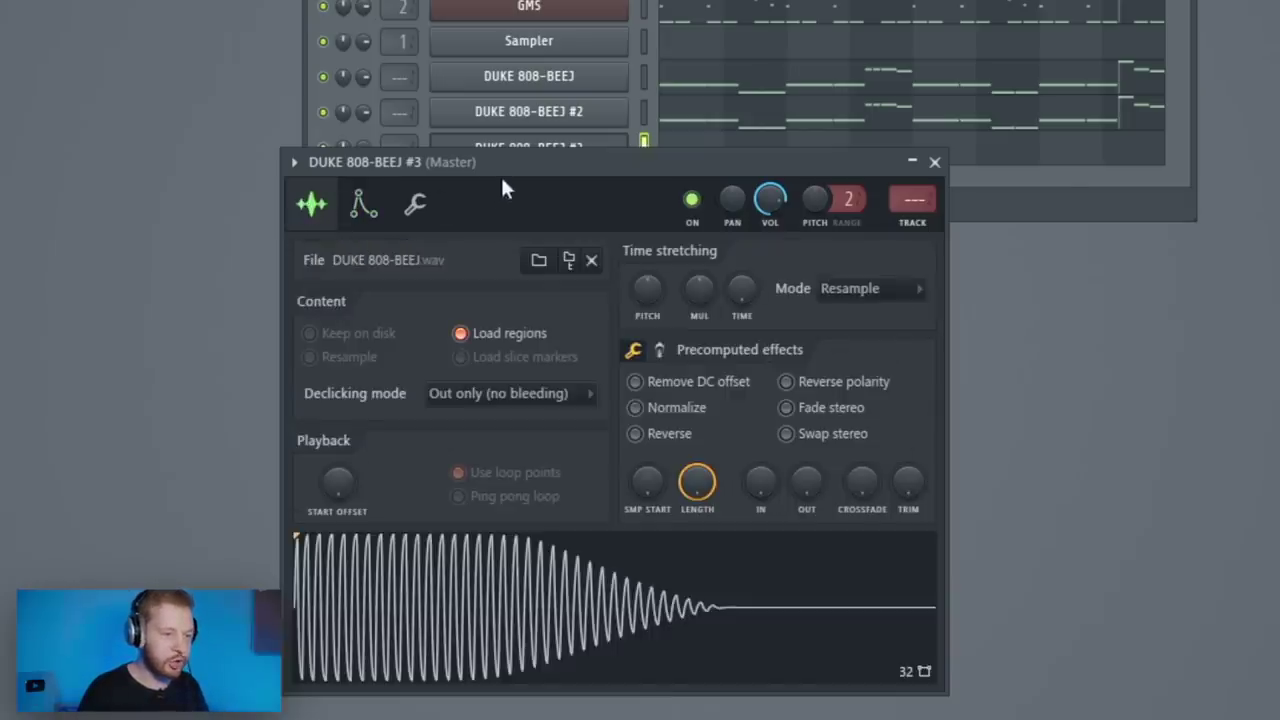
pyautogui.moveTo(500, 185); pyautogui.dragTo(623, 20)
pyautogui.rightClick(864, 118)
pyautogui.click(912, 252)
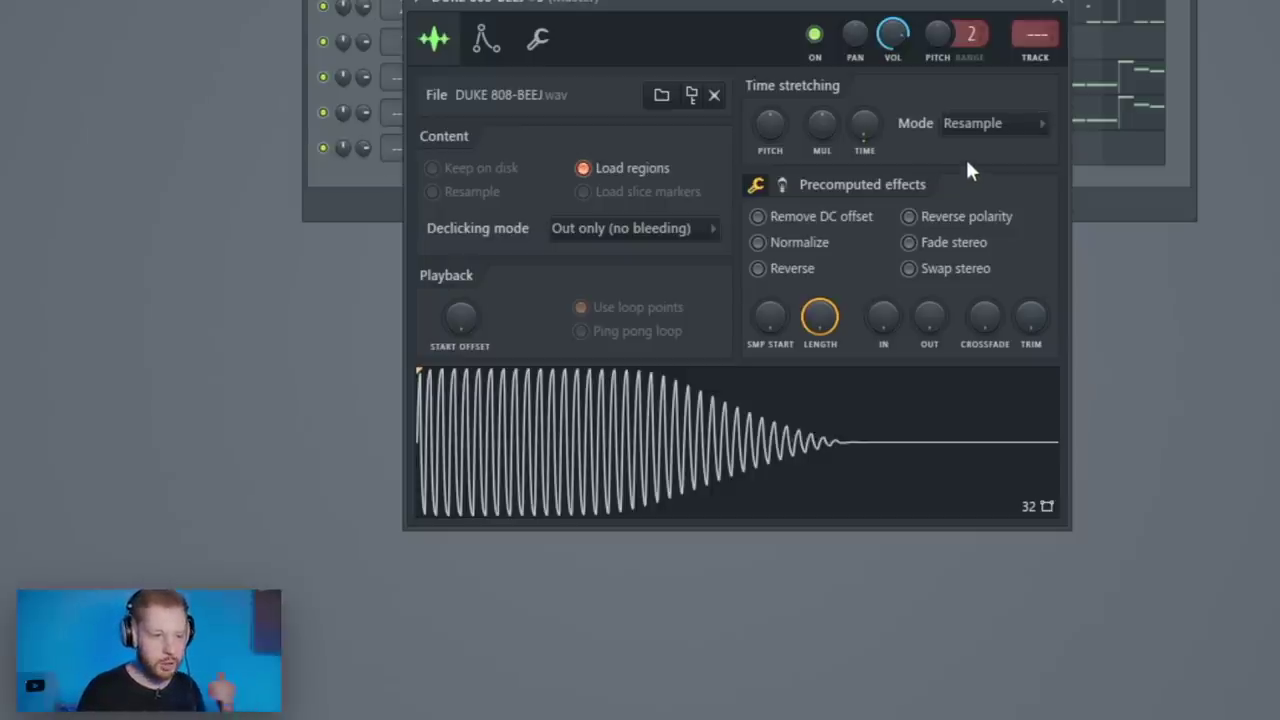
pyautogui.click(966, 125)
pyautogui.click(994, 175)
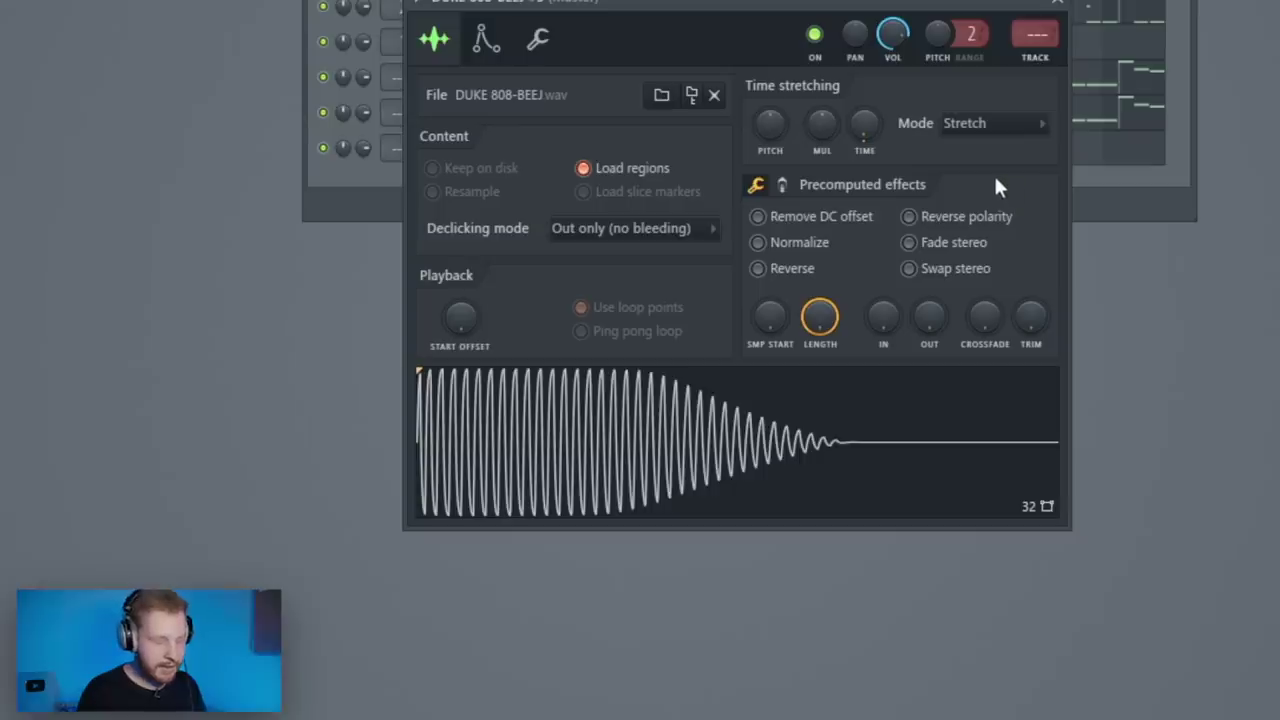
pyautogui.click(791, 268)
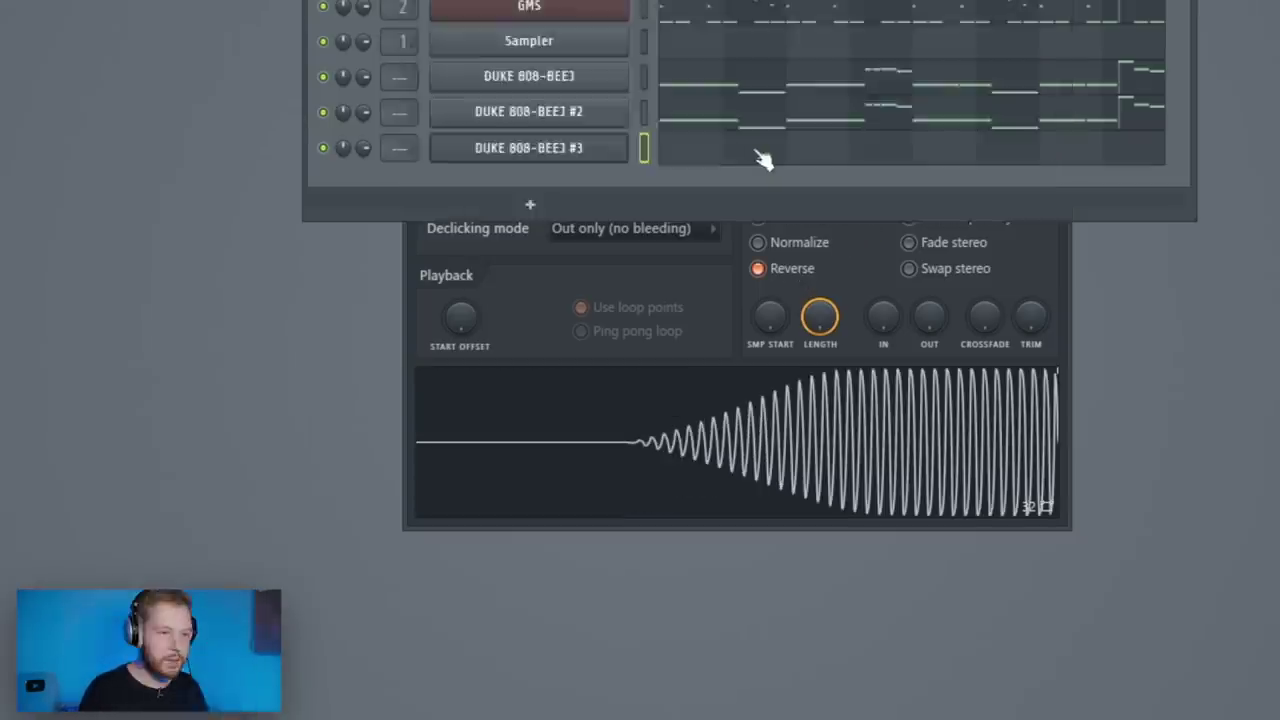
# - Draw a one-bar G6 note across bar 4 of DUKE 808-BEEJ #3, repeat it in bar 8 and play from bar 4
pyautogui.click(757, 150)
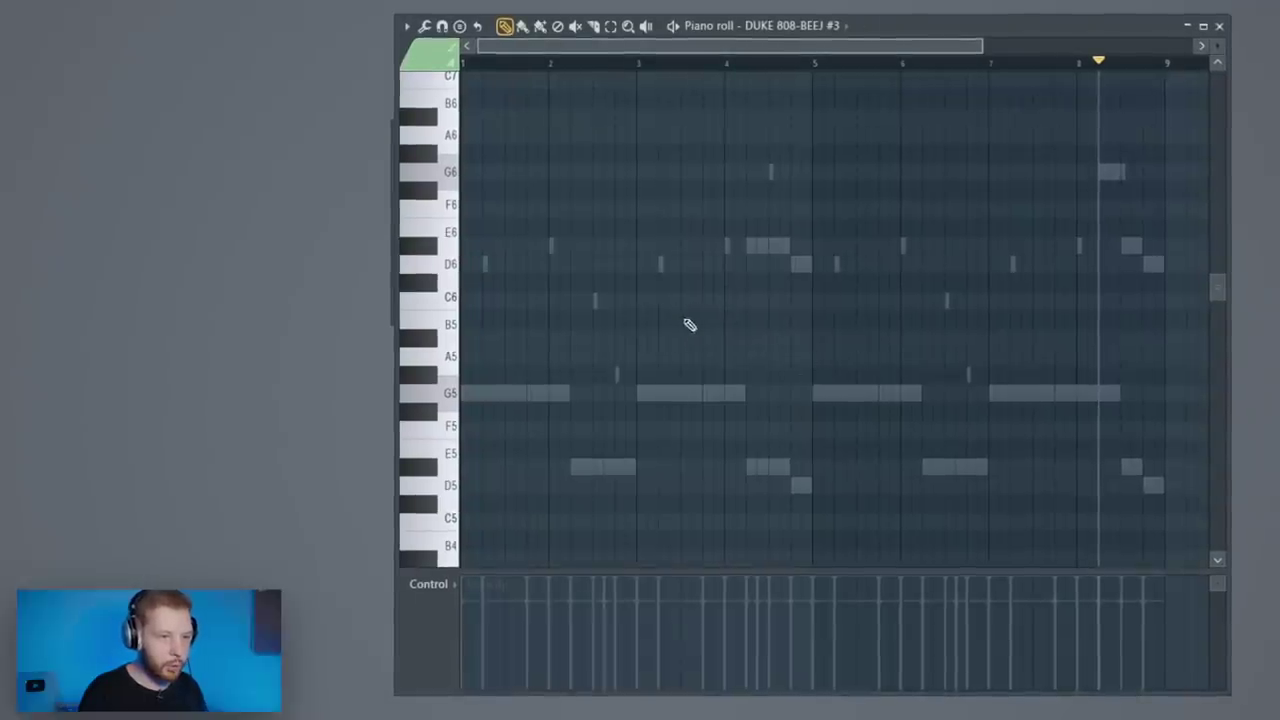
pyautogui.moveTo(730, 170)
pyautogui.mouseDown()
pyautogui.moveTo(808, 183)
pyautogui.moveTo(812, 172)
pyautogui.mouseUp()
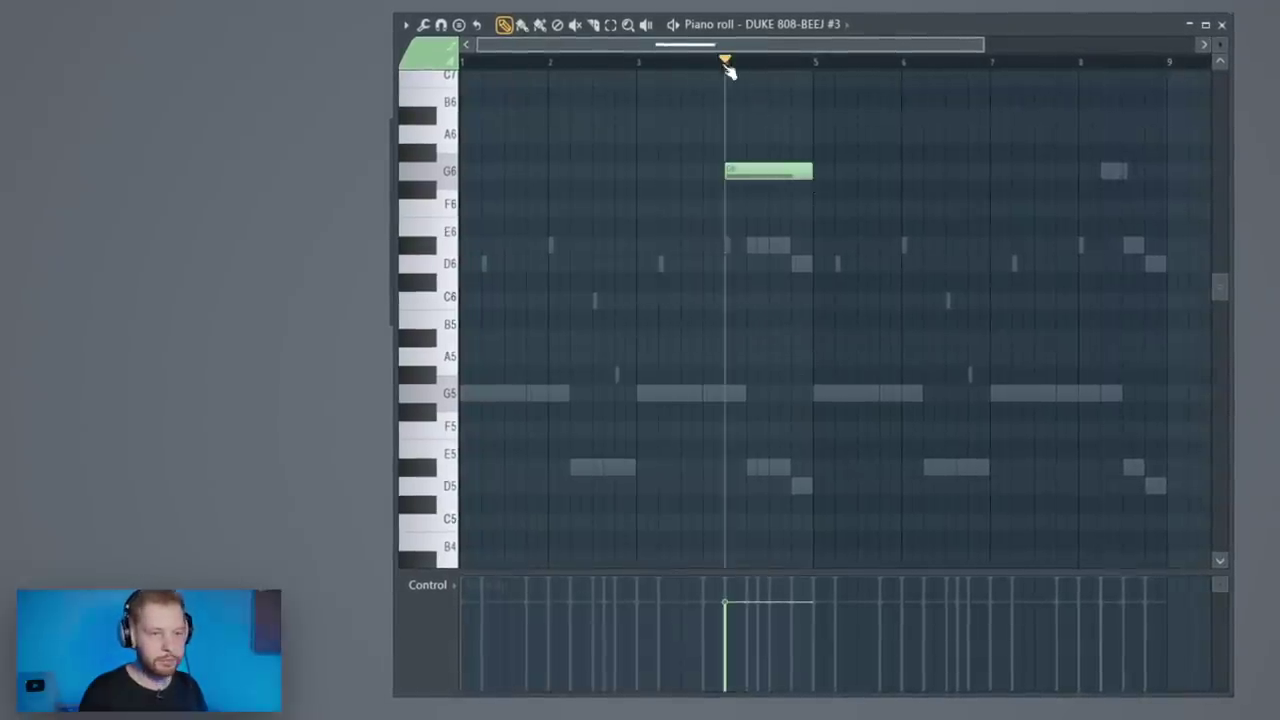
pyautogui.click(740, 62)
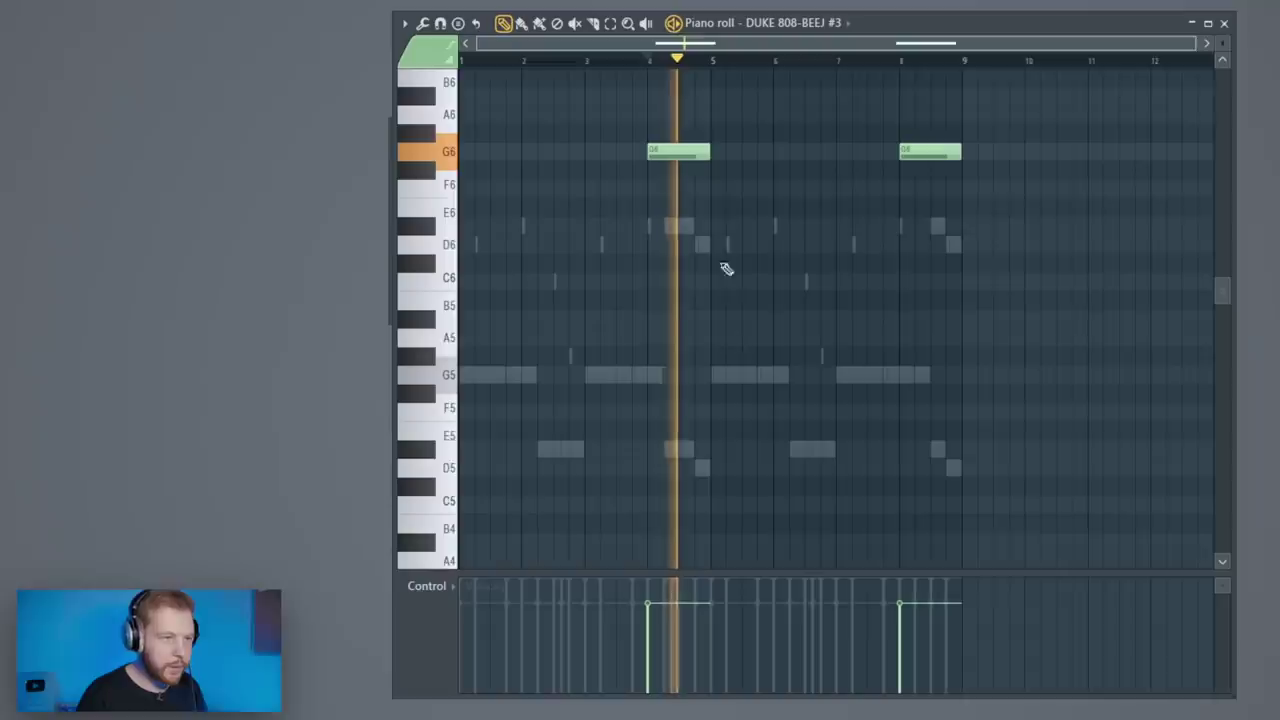
# - Stop playback and enable Cut itself for DUKE 808-BEEJ #3 and DUKE 808-BEEJ #2
pyautogui.press('space')
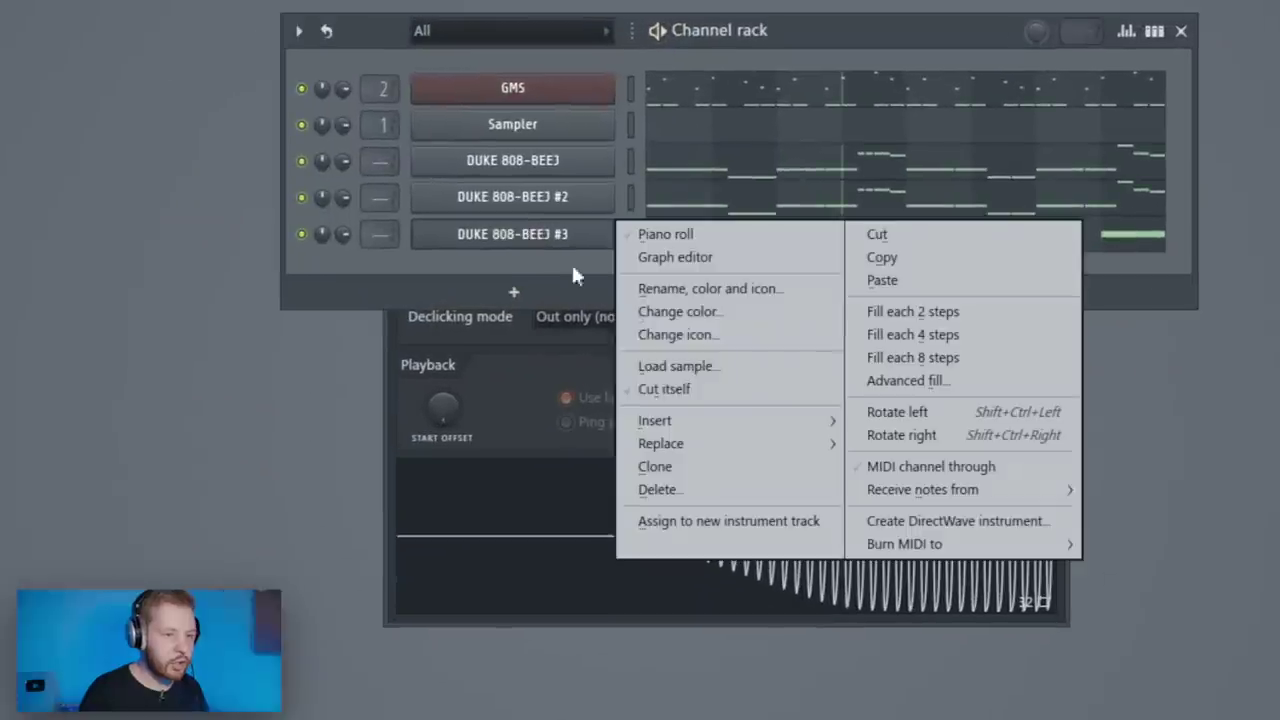
pyautogui.rightClick(548, 230)
pyautogui.click(664, 353)
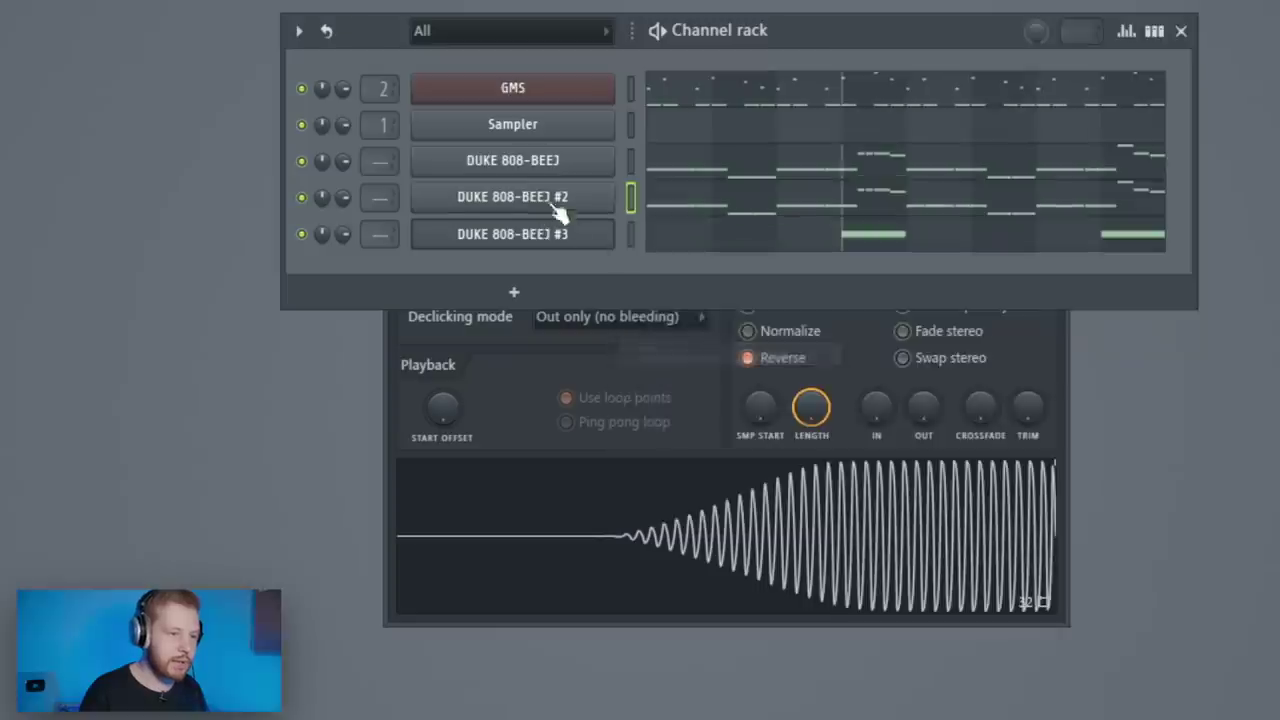
pyautogui.rightClick(553, 205)
pyautogui.click(664, 353)
# - Select all three DUKE 808-BEEJ channels, route them to mixer insert 3 and close the mixer
pyautogui.moveTo(630, 161); pyautogui.dragTo(629, 202)
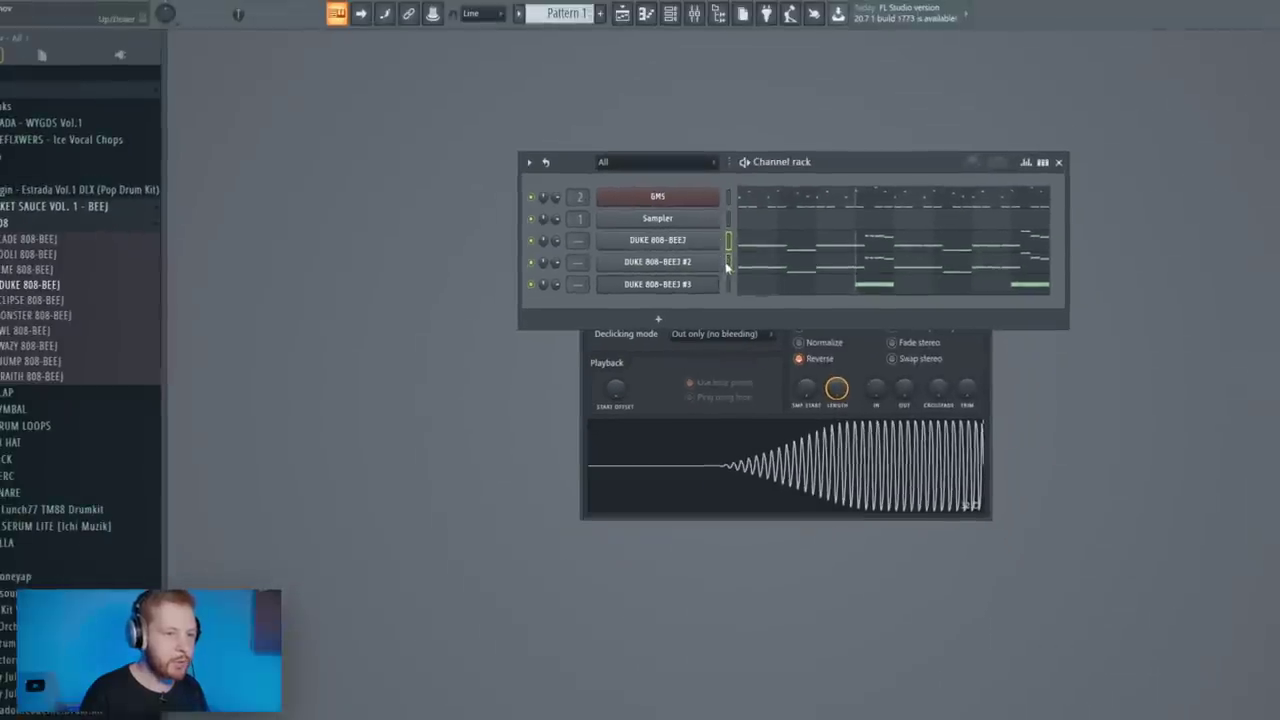
pyautogui.click(700, 16)
pyautogui.click(441, 164)
pyautogui.click(430, 162)
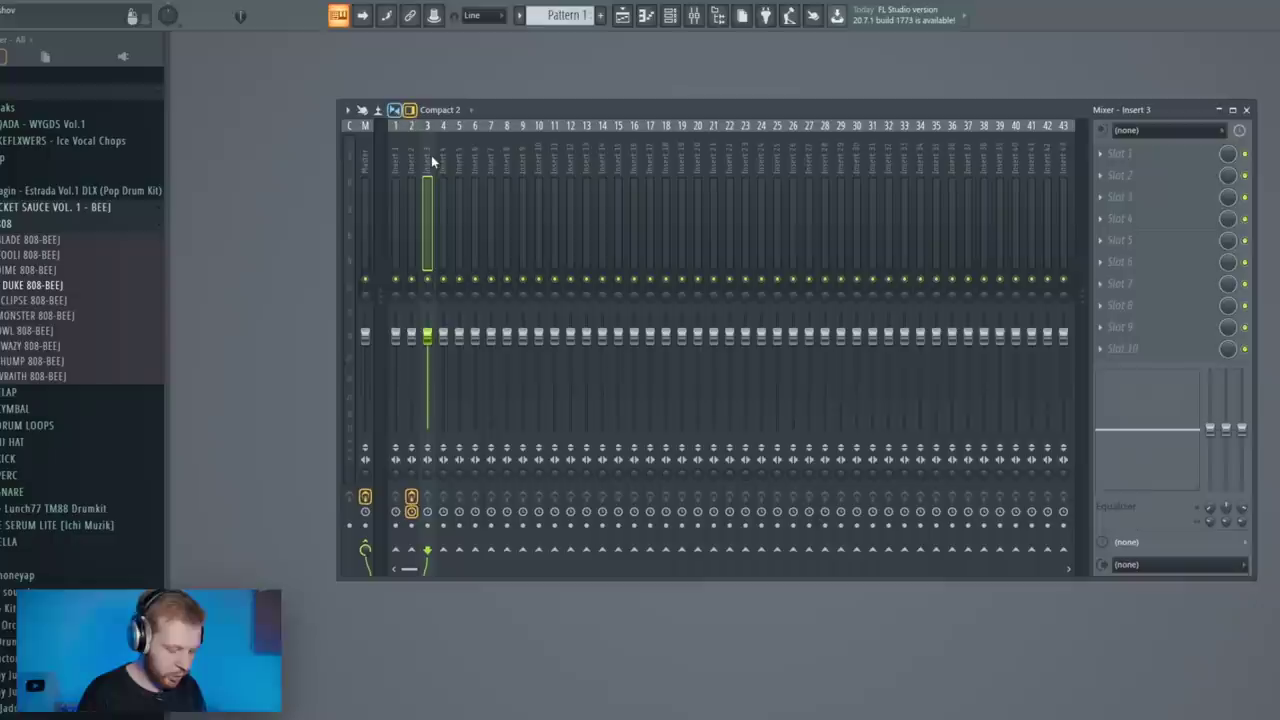
pyautogui.hotkey('ctrl', 'l')
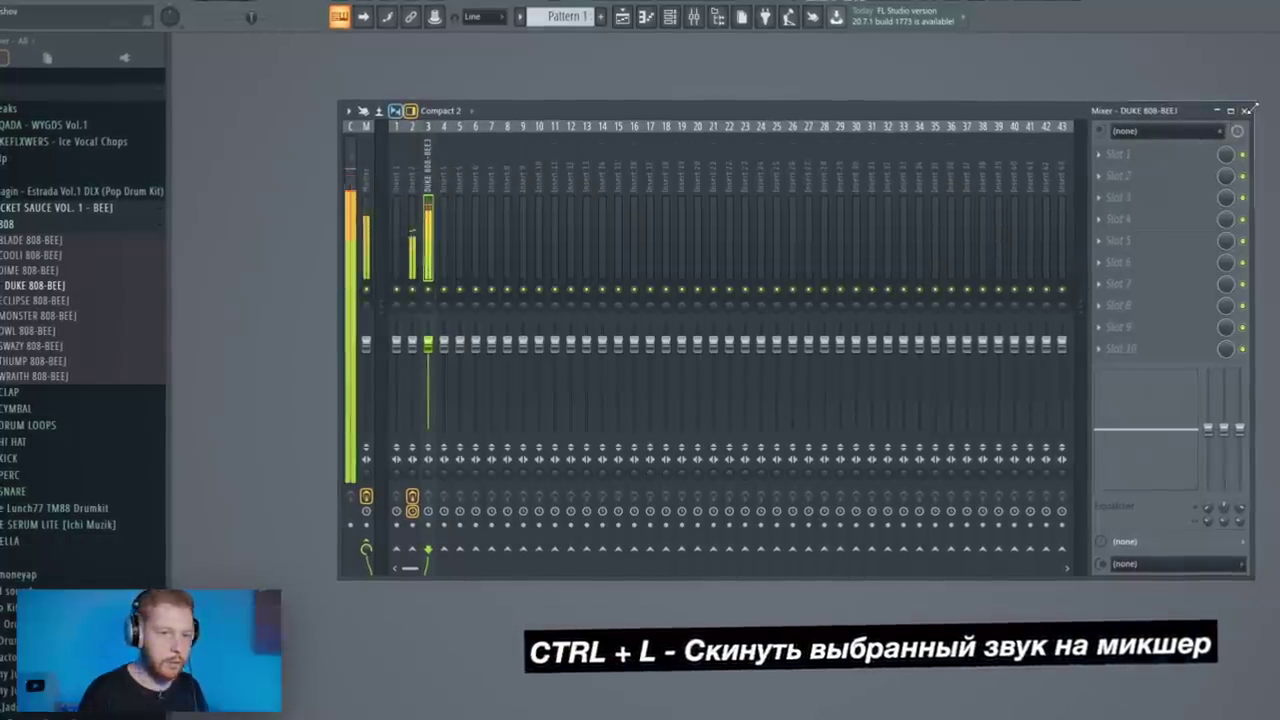
pyautogui.press('F9')
# - Browse to the drum kit's kick folder and load kick_lean as a new channel
pyautogui.click(17, 90)
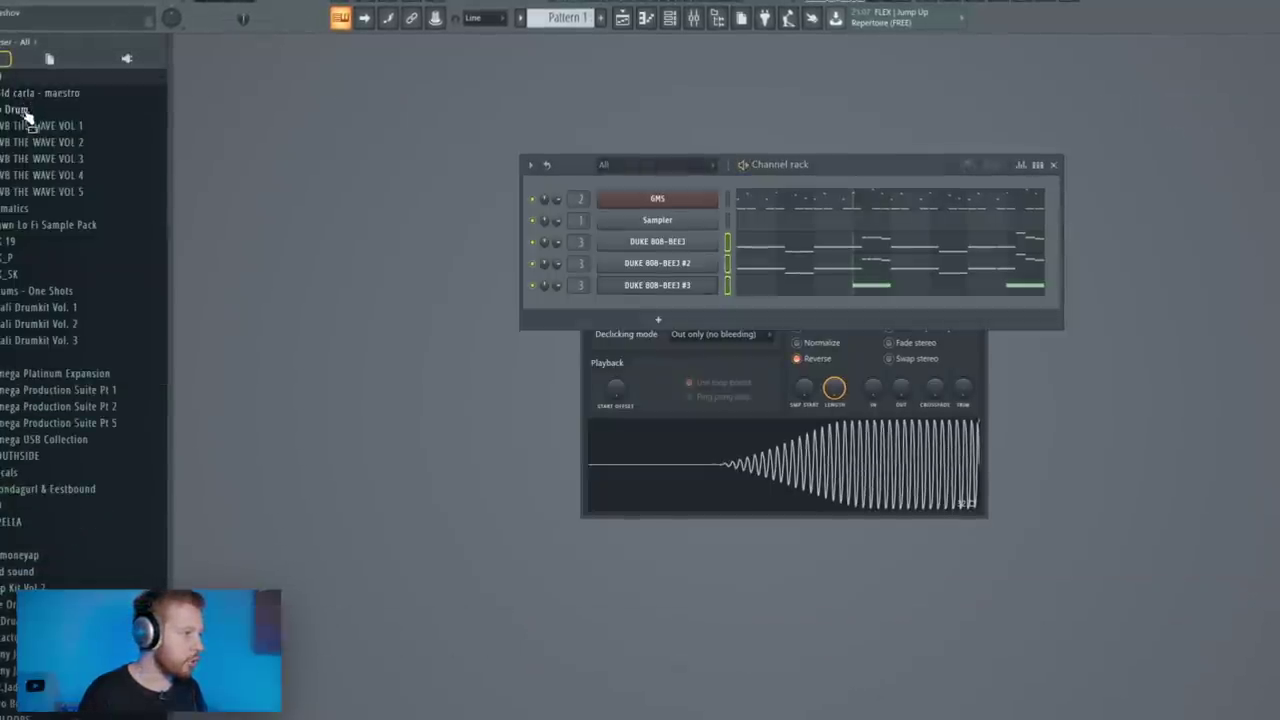
pyautogui.click(23, 242)
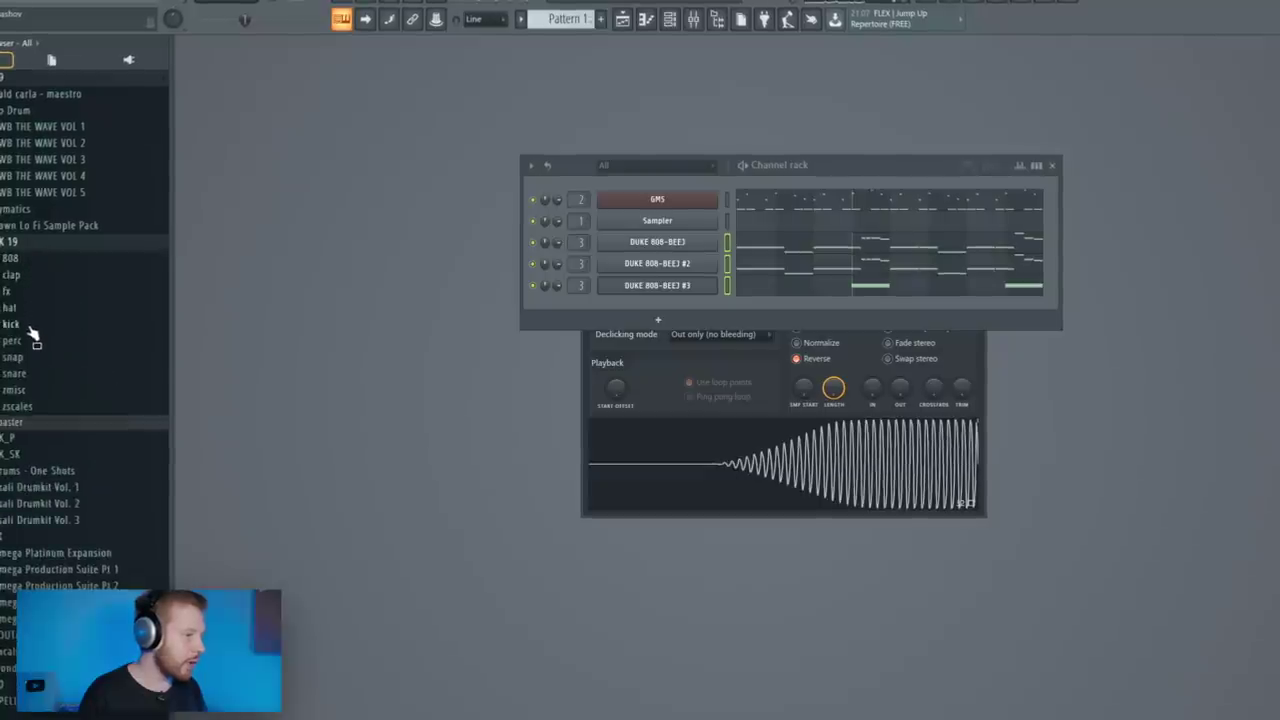
pyautogui.click(30, 328)
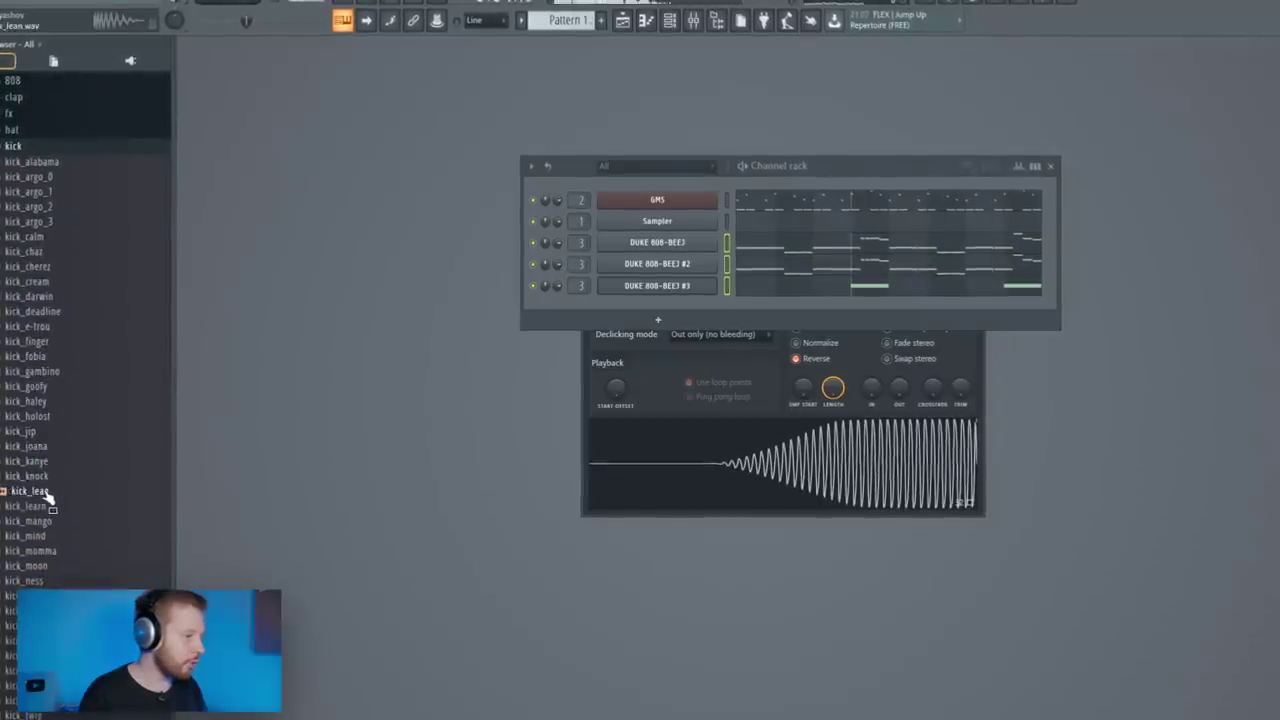
pyautogui.moveTo(702, 297); pyautogui.dragTo(703, 312)
# - Write a four-bar C5 kick pattern for kick_lean during playback, with extra hits in bar 4, and repeat it over bars 5 to 8
pyautogui.click(752, 313)
pyautogui.moveTo(482, 320); pyautogui.dragTo(399, 494)
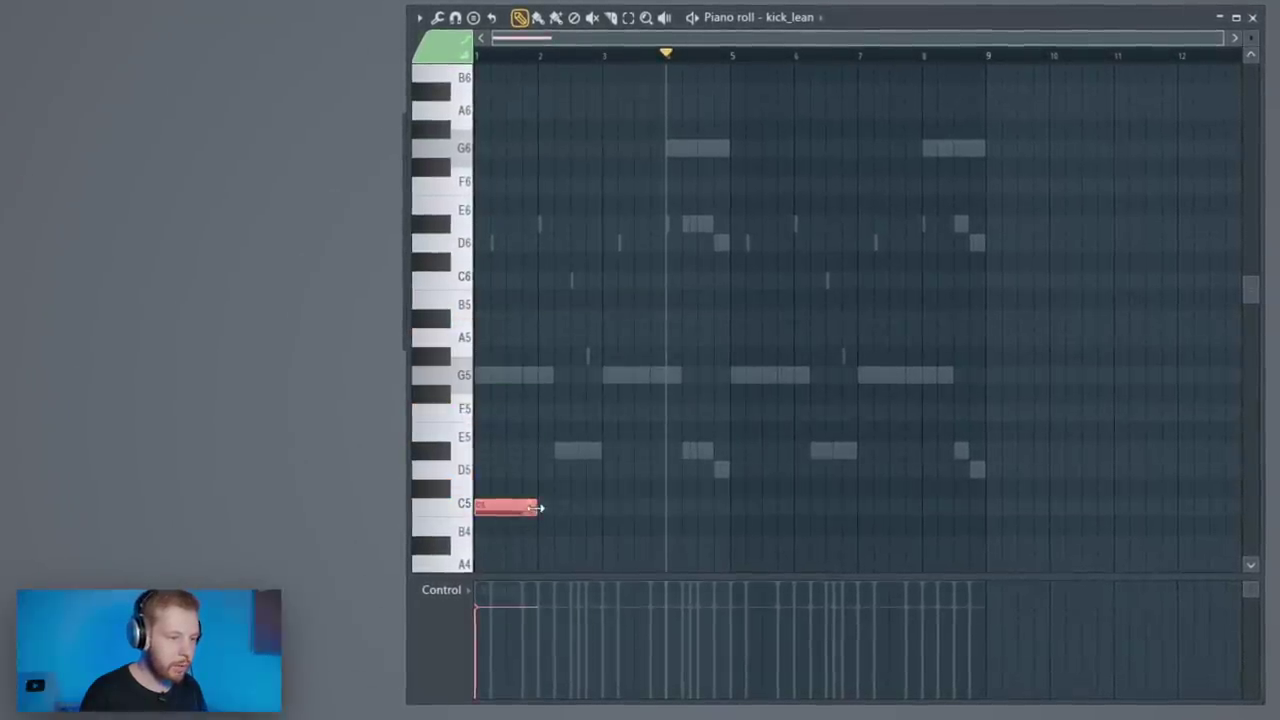
pyautogui.click(480, 56)
pyautogui.press('space')
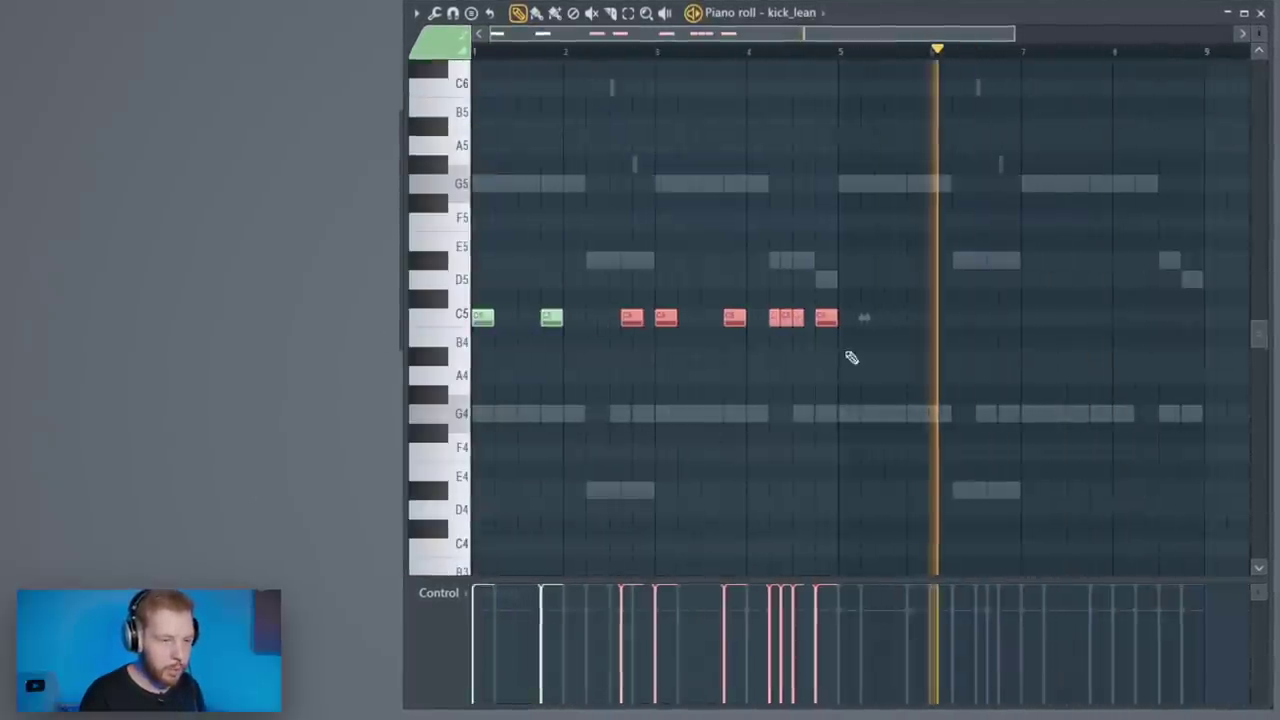
pyautogui.moveTo(868, 240); pyautogui.dragTo(357, 371)
pyautogui.hotkey('ctrl', 'b')
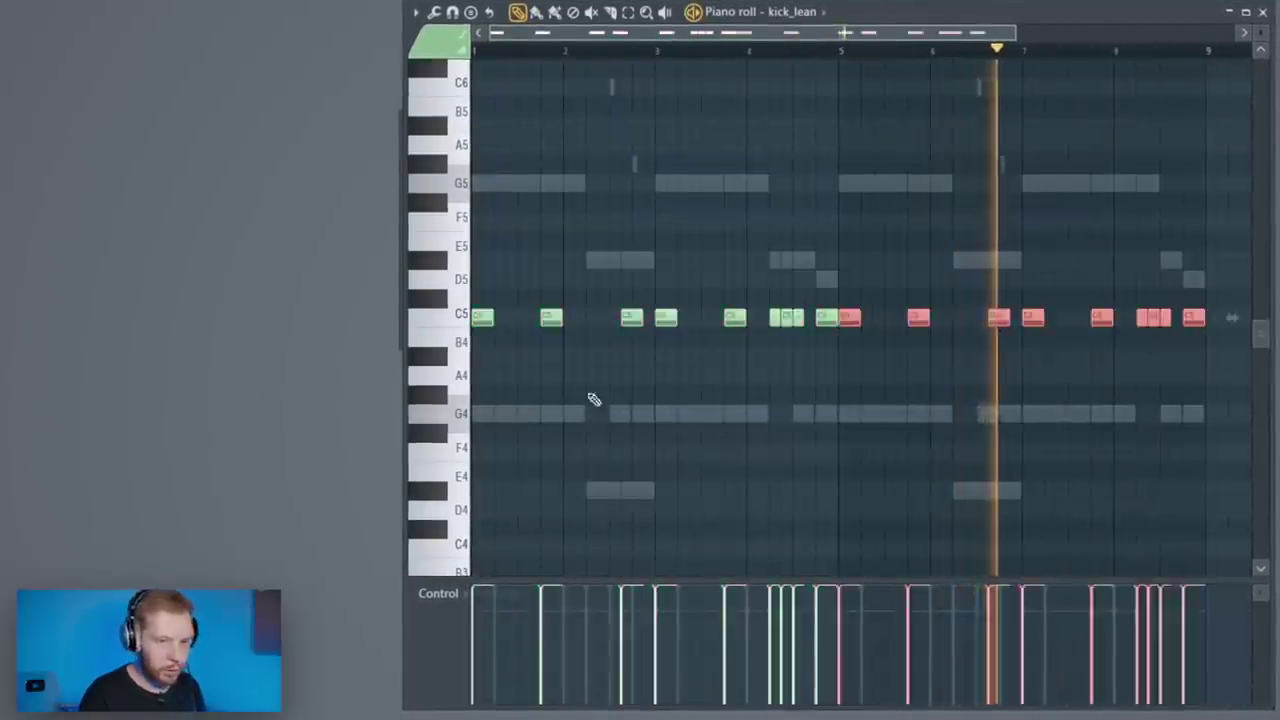
pyautogui.scroll(-2, 777, 437)
pyautogui.scroll(5, 900, 435)
pyautogui.scroll(-2, 1140, 432)
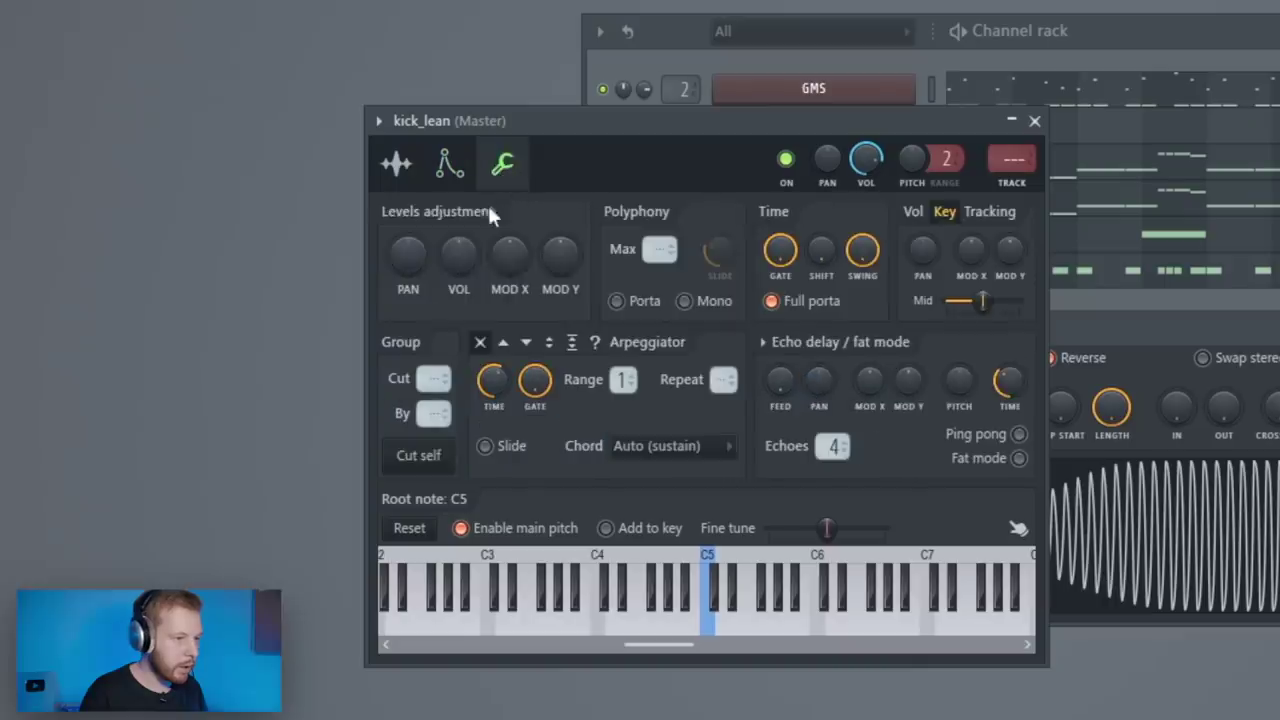
# - Raise the Boost and EQ in kick_lean's precomputed effects and return to the channel rack
pyautogui.click(399, 164)
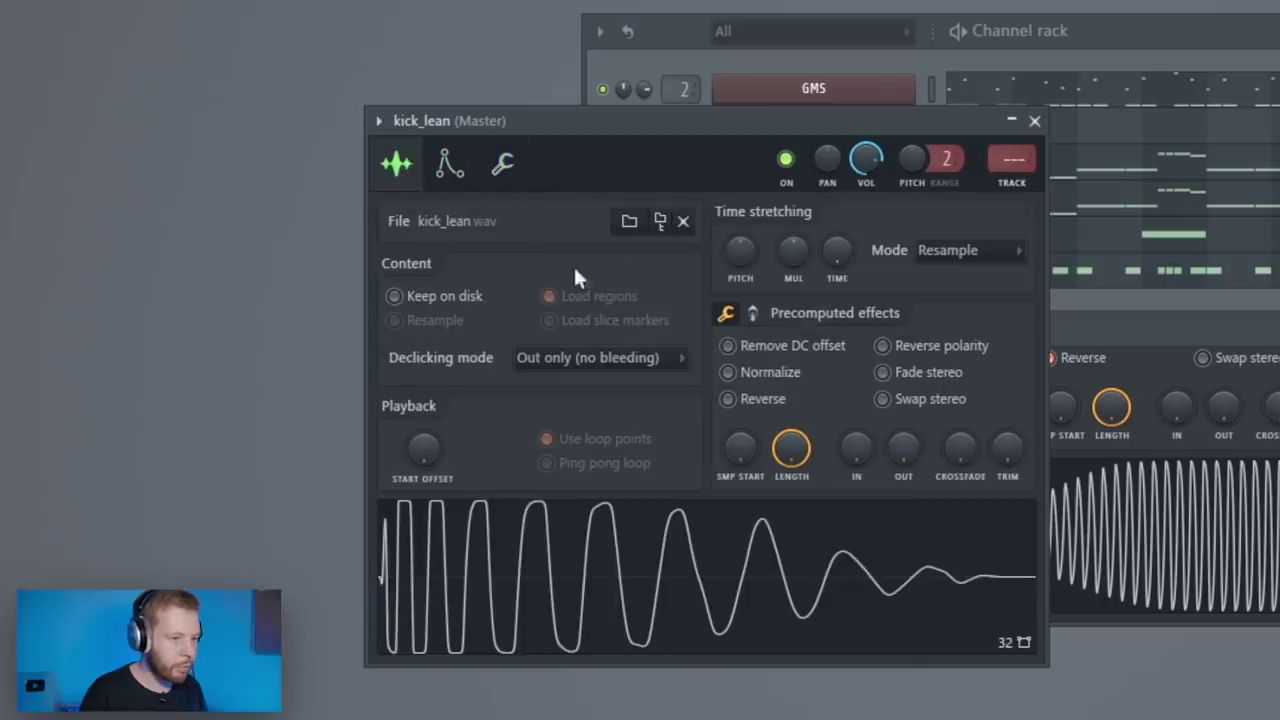
pyautogui.click(750, 312)
pyautogui.moveTo(792, 355); pyautogui.dragTo(792, 338)
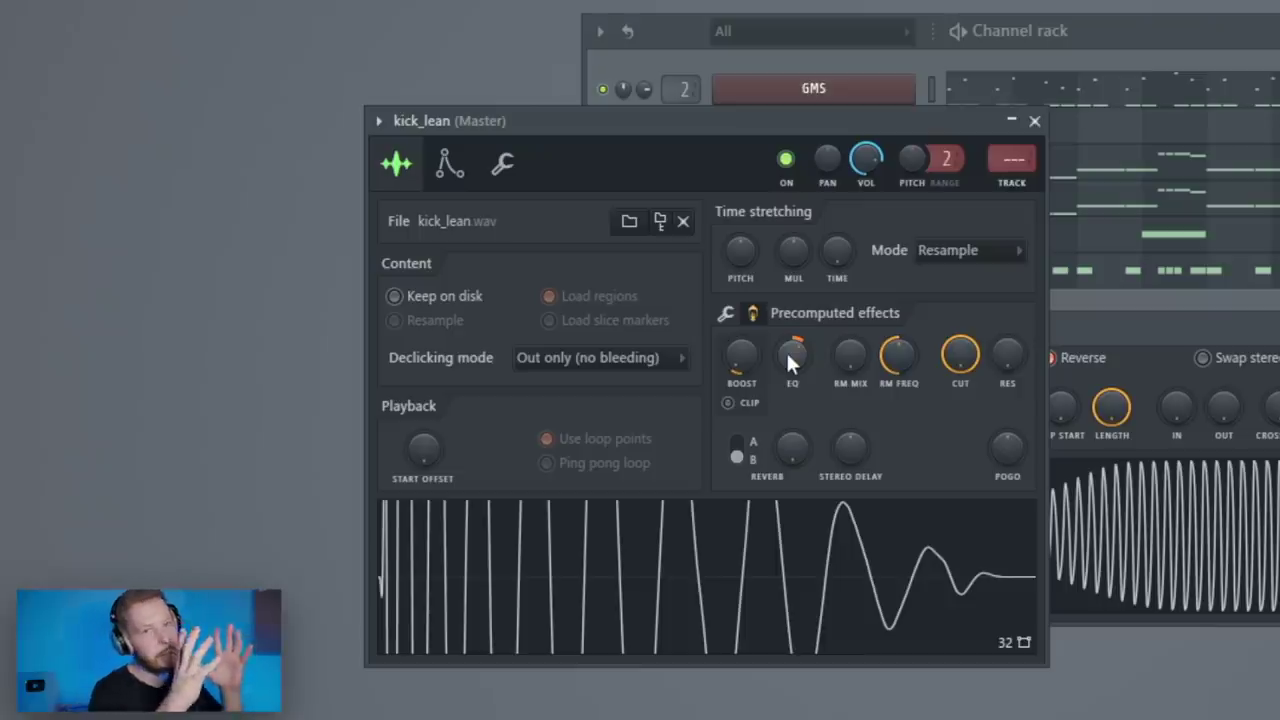
pyautogui.click(1127, 35)
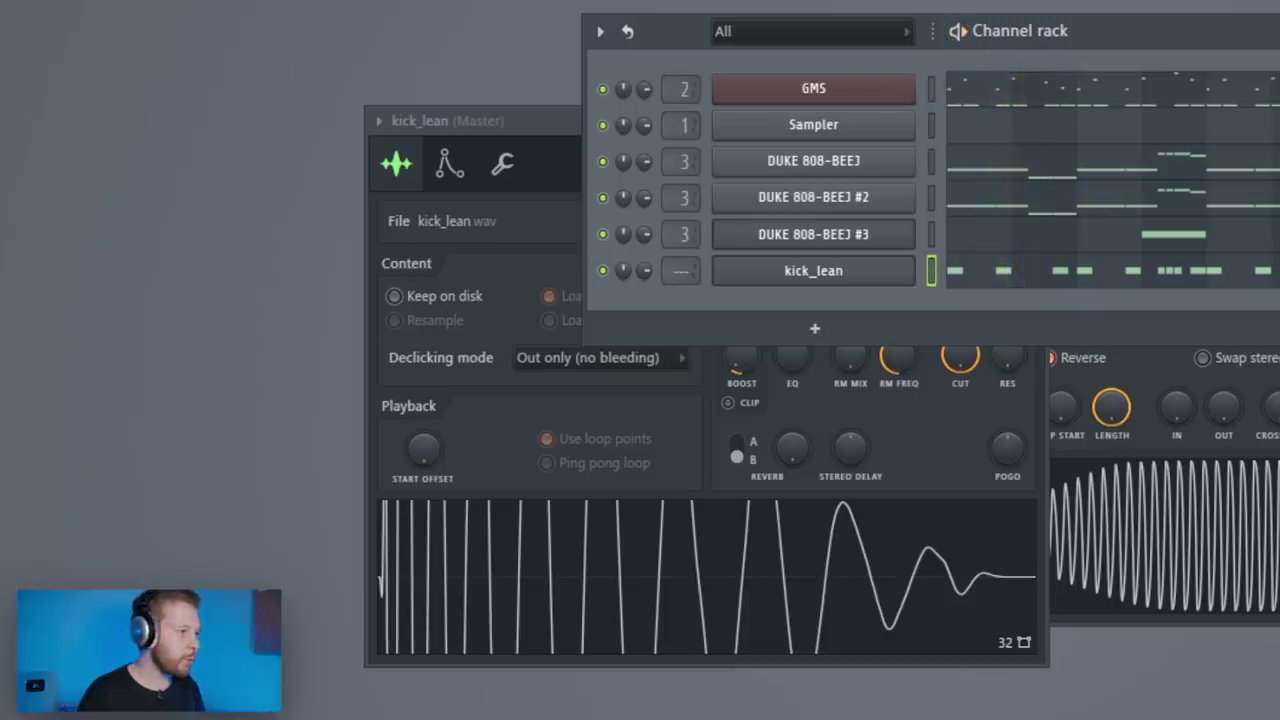
# - Load hh_dist as a new channel and place short C5 notes at the start of its piano roll
pyautogui.moveTo(578, 320); pyautogui.dragTo(883, 313)
pyautogui.click(1024, 316)
pyautogui.click(353, 311)
pyautogui.click(373, 311)
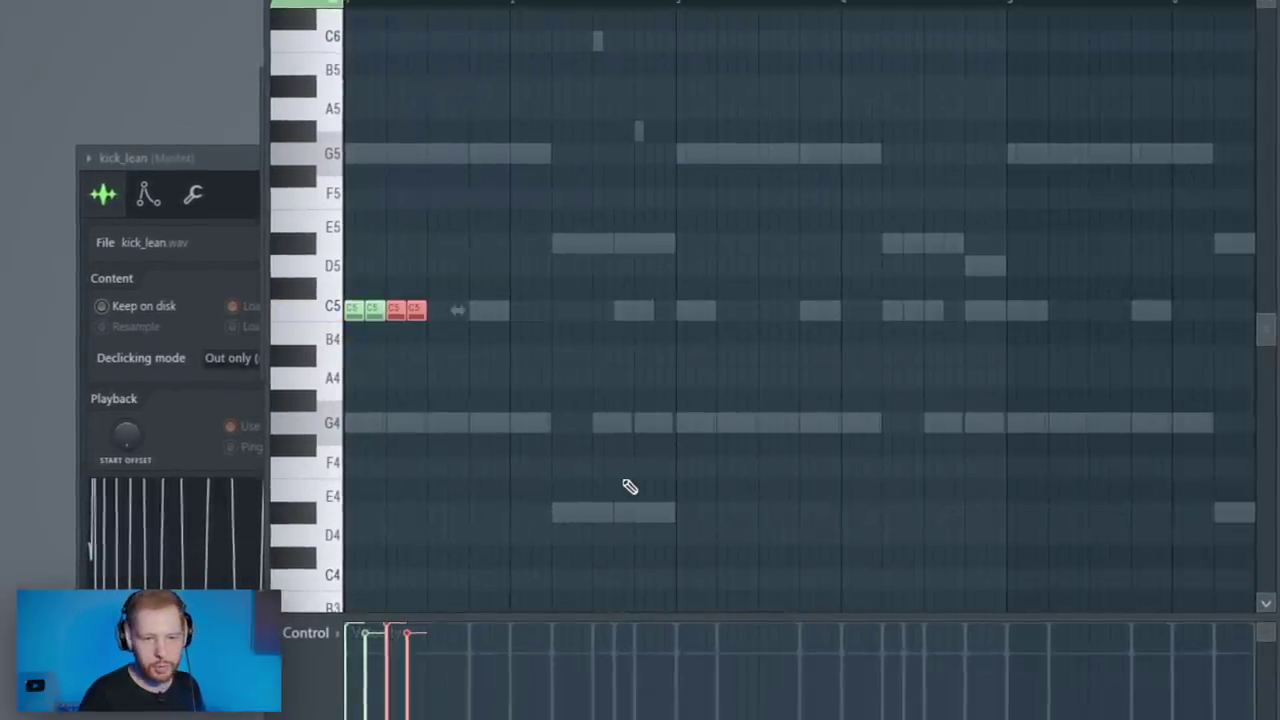
# - Repeat the C5 hi-hat notes continuously through bar 4, play the pattern and delete the surplus notes past bar 4
pyautogui.hotkey('ctrl', 'b')
pyautogui.hotkey('ctrl', 'b')
pyautogui.hotkey('ctrl', 'b')
pyautogui.hotkey('ctrl', 'b')
pyautogui.hotkey('ctrl', 'b')
pyautogui.hotkey('ctrl', 'b')
pyautogui.hotkey('ctrl', 'b')
pyautogui.hotkey('ctrl', 'b')
pyautogui.hotkey('ctrl', 'b')
pyautogui.hotkey('ctrl', 'b')
pyautogui.hotkey('ctrl', 'b')
pyautogui.hotkey('ctrl', 'b')
pyautogui.hotkey('ctrl', 'b')
pyautogui.hotkey('ctrl', 'b')
pyautogui.hotkey('ctrl', 'b')
pyautogui.hotkey('ctrl', 'b')
pyautogui.hotkey('ctrl', 'b')
pyautogui.hotkey('ctrl', 'b')
pyautogui.hotkey('ctrl', 'b')
pyautogui.press('space')
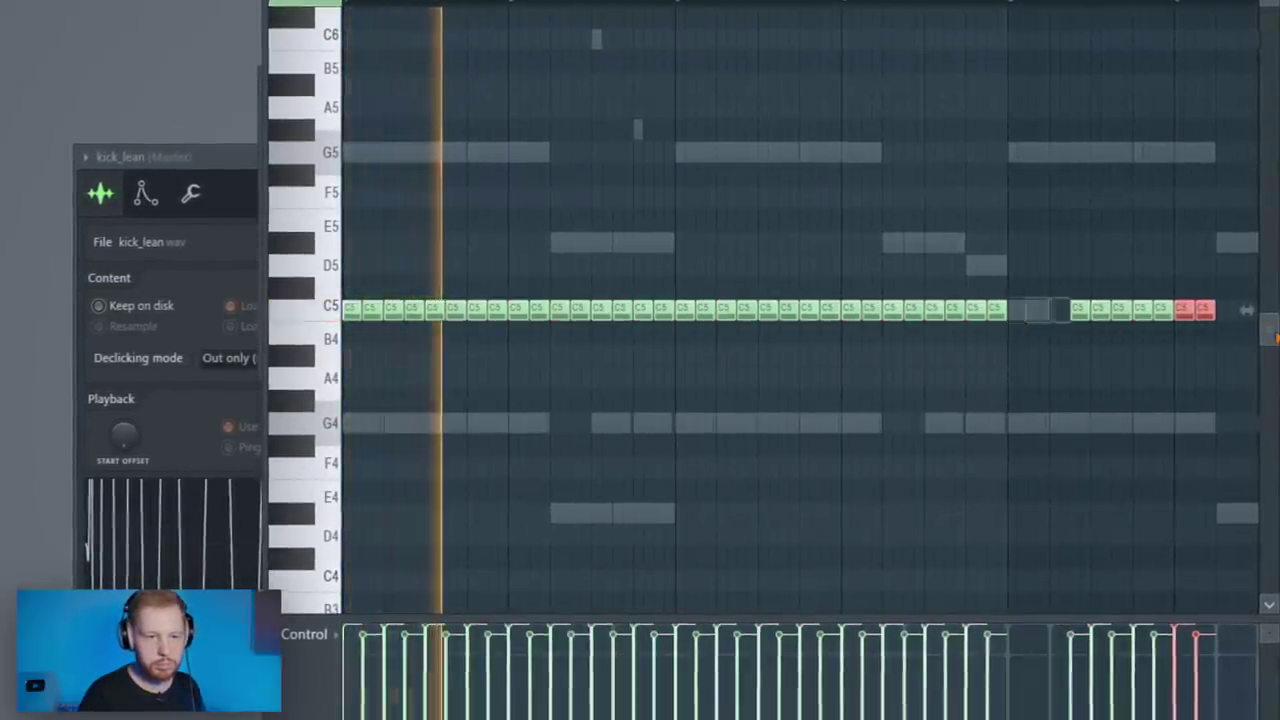
pyautogui.rightClick(1074, 312)
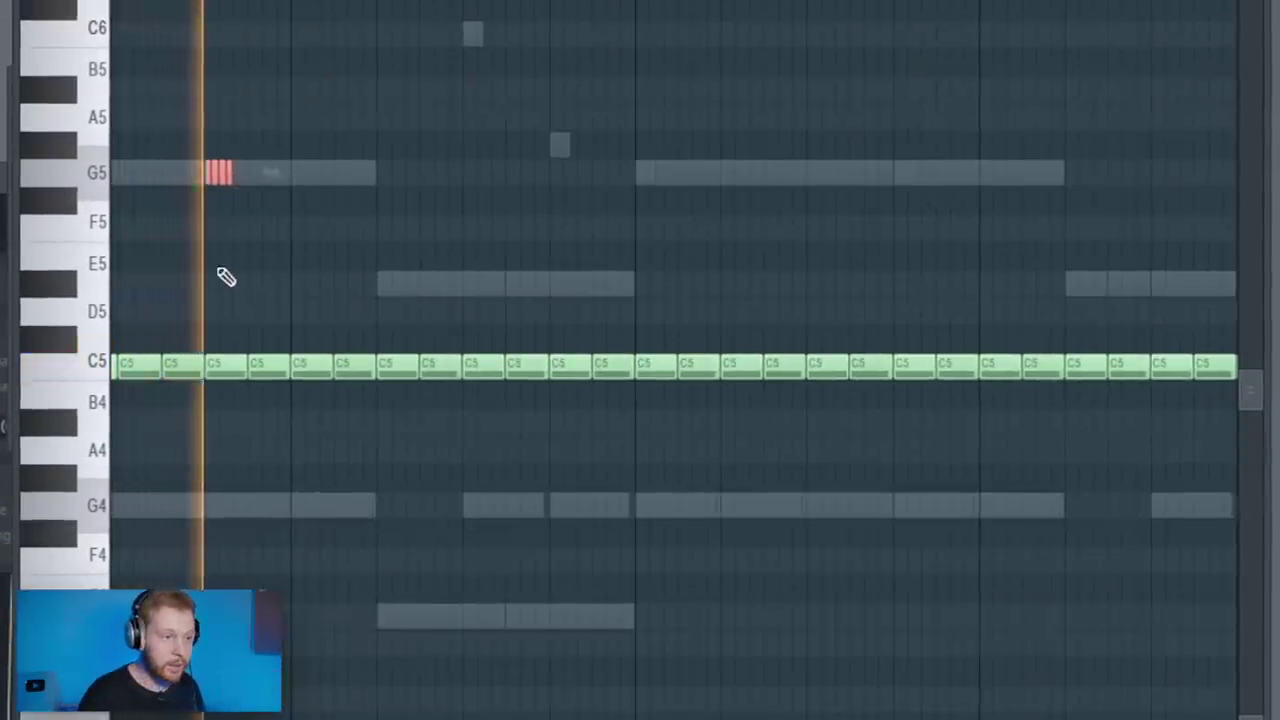
# - Copy the short G5 hi-hat roll into the last beat of bar 4 and repeat the hats over bars 5 to 8
pyautogui.scroll(-3, 224, 215)
pyautogui.moveTo(220, 174); pyautogui.dragTo(700, 200)
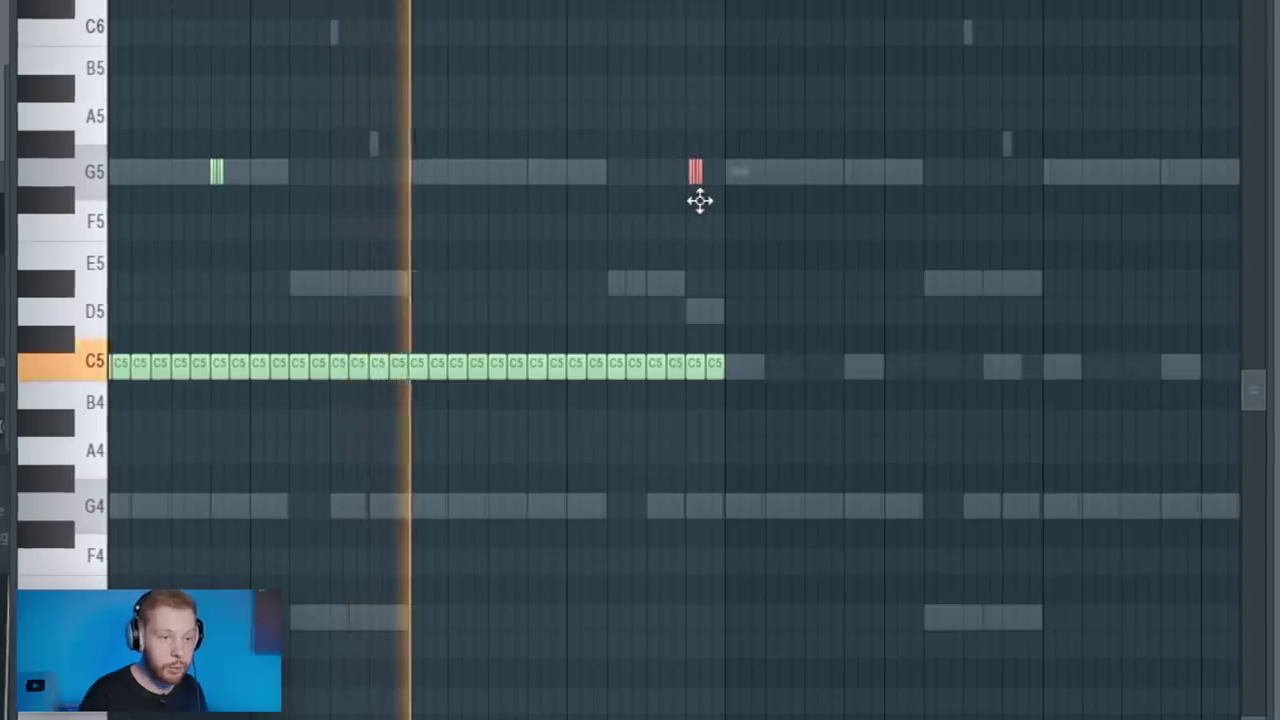
pyautogui.scroll(5, 703, 243)
pyautogui.scroll(-3, 516, 335)
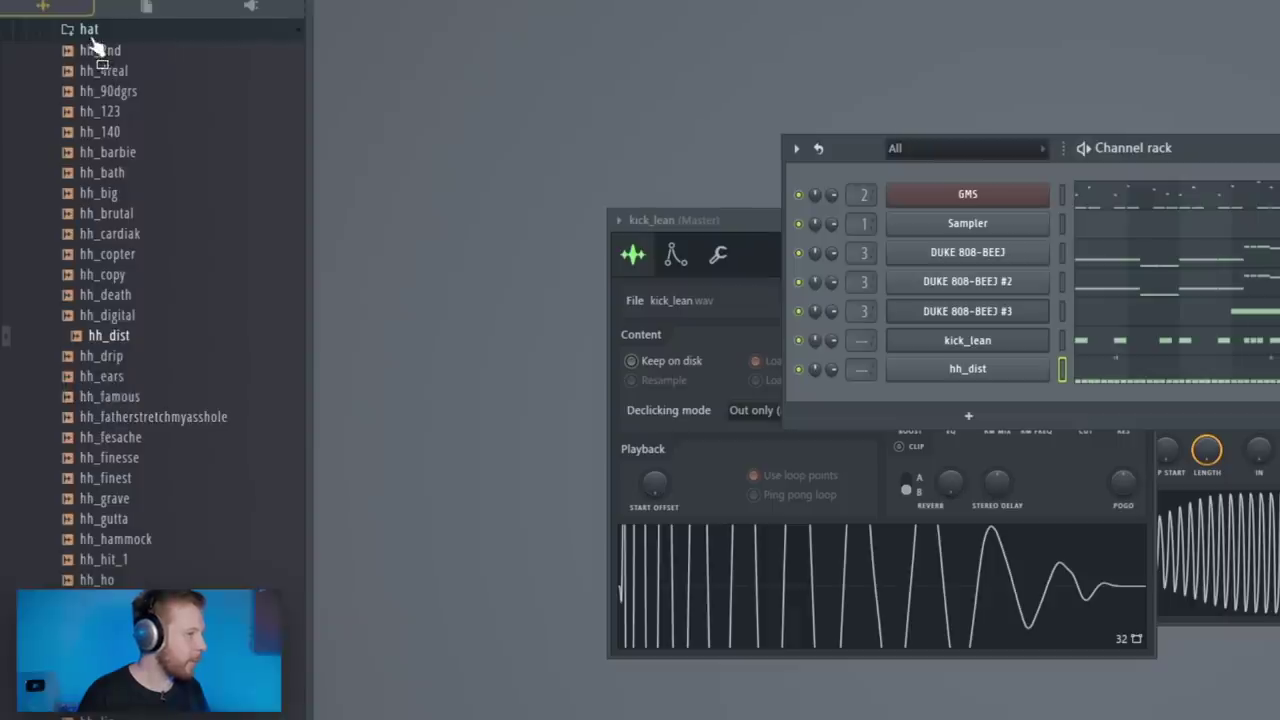
# - Load clap_spoil from the clap folder as a new channel and open its piano roll
pyautogui.click(89, 36)
pyautogui.scroll(5, 114, 110)
pyautogui.click(122, 188)
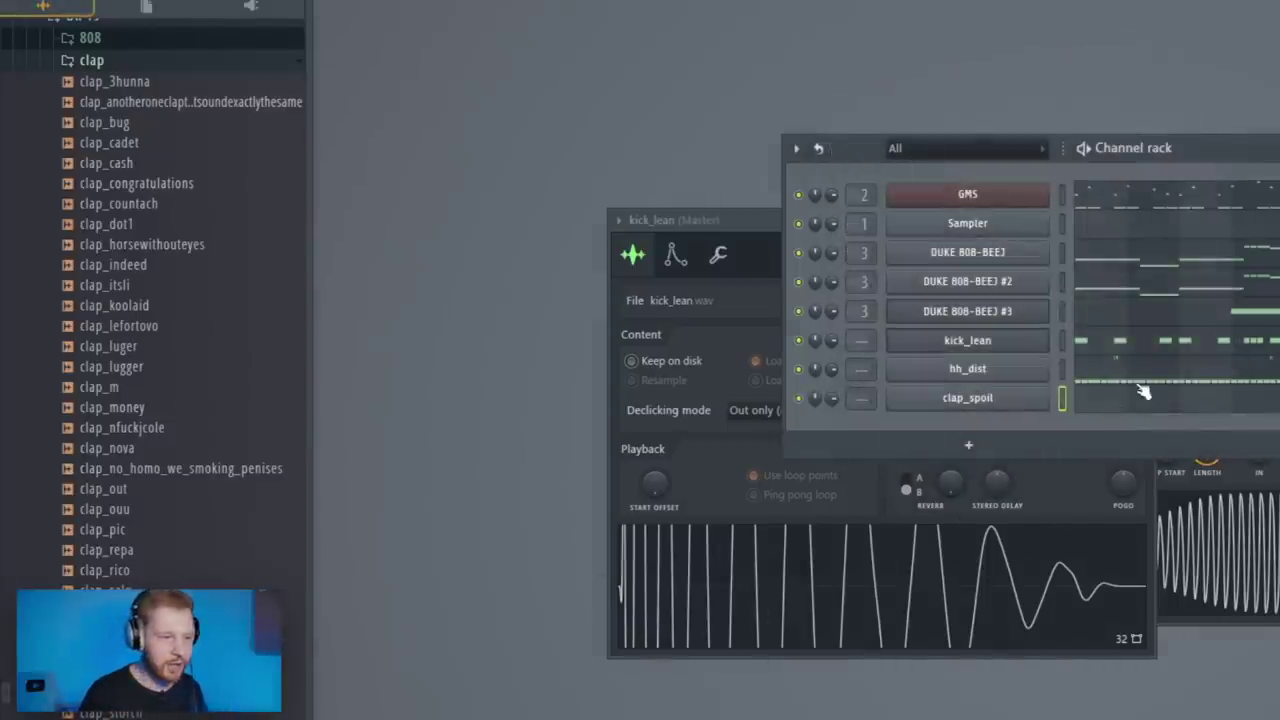
pyautogui.click(1121, 407)
# - Place a C5 clap on beat 3 of every bar across all eight bars, audition it and close the piano roll
pyautogui.press('space')
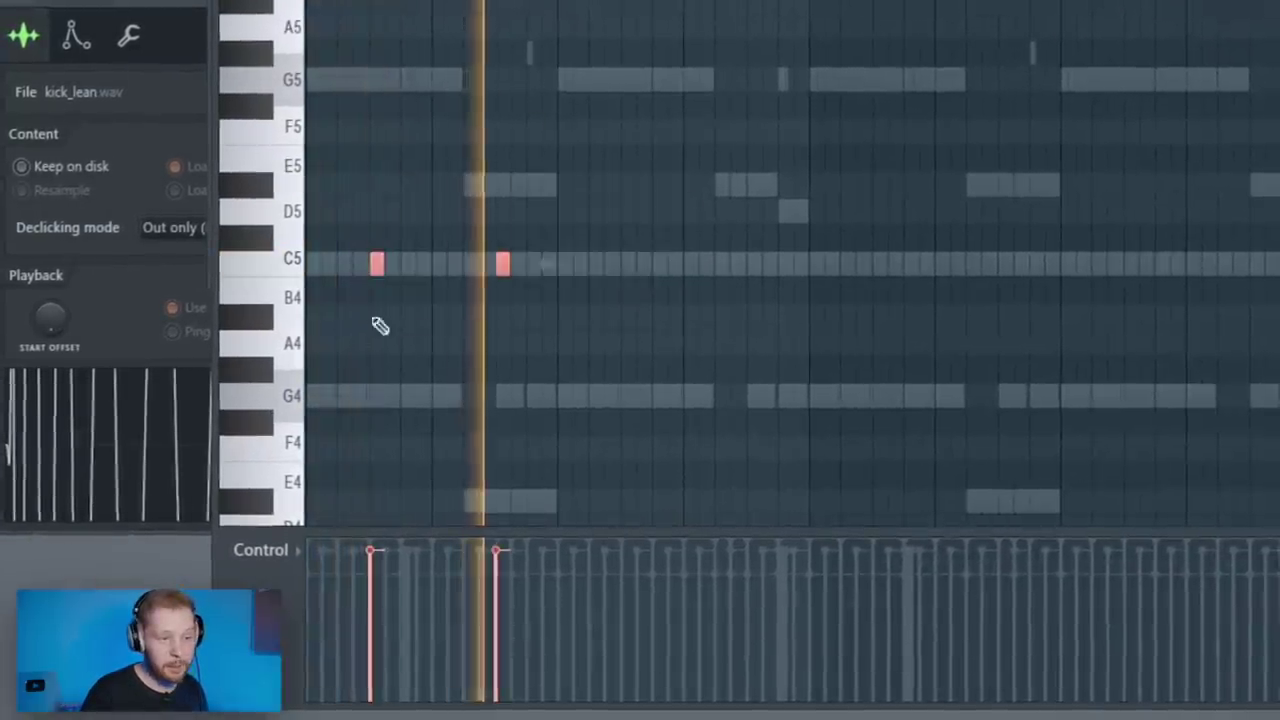
pyautogui.press('space')
pyautogui.moveTo(377, 263); pyautogui.dragTo(625, 302)
pyautogui.moveTo(954, 203); pyautogui.dragTo(168, 408)
pyautogui.moveTo(375, 274); pyautogui.dragTo(910, 298)
pyautogui.press('space')
pyautogui.press('F7')
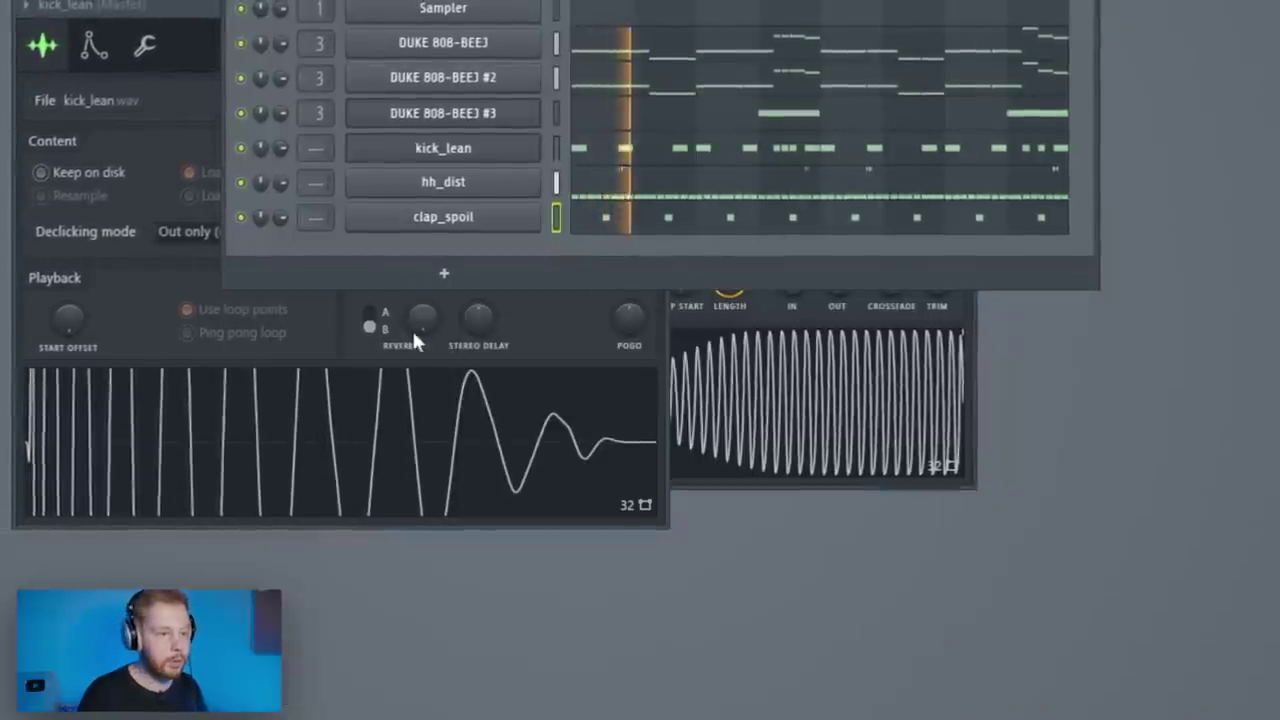
# - Raise the EQ in clap_spoil's precomputed effects
pyautogui.click(443, 215)
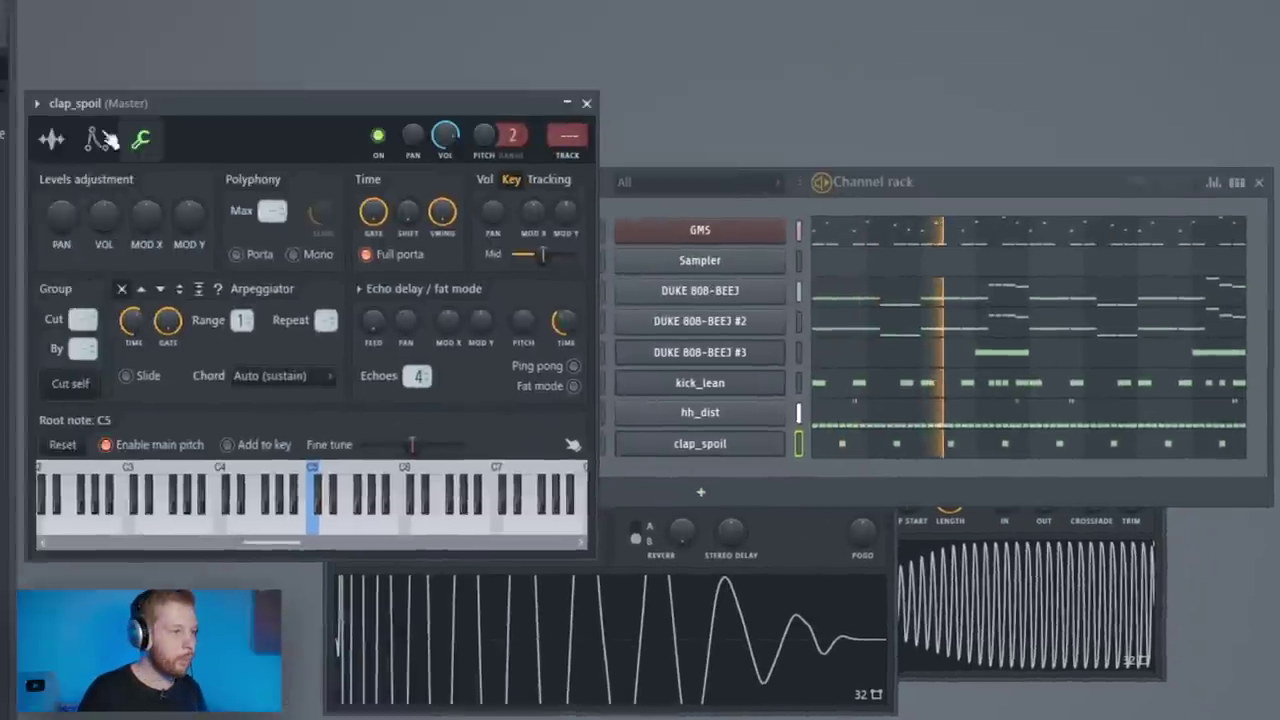
pyautogui.click(52, 139)
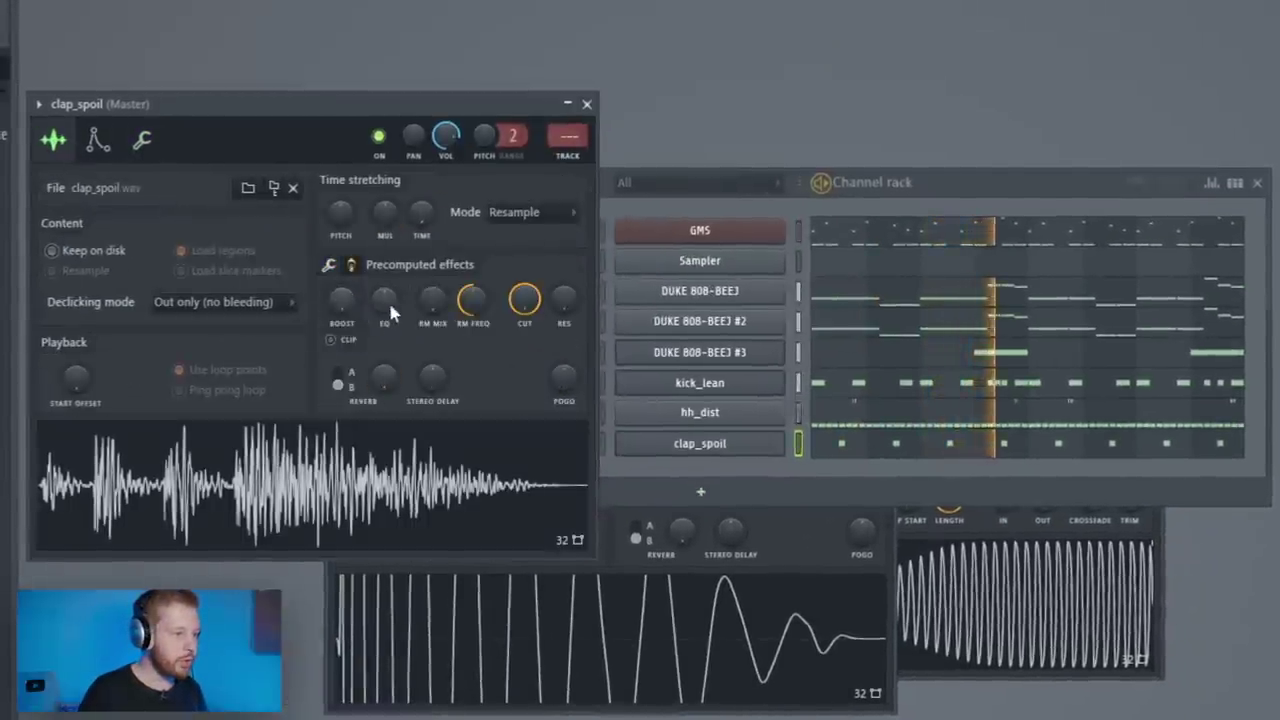
pyautogui.moveTo(389, 309); pyautogui.dragTo(389, 272)
# - Increase the time Shift of hh_dist, audition the pattern and close its channel settings
pyautogui.click(749, 418)
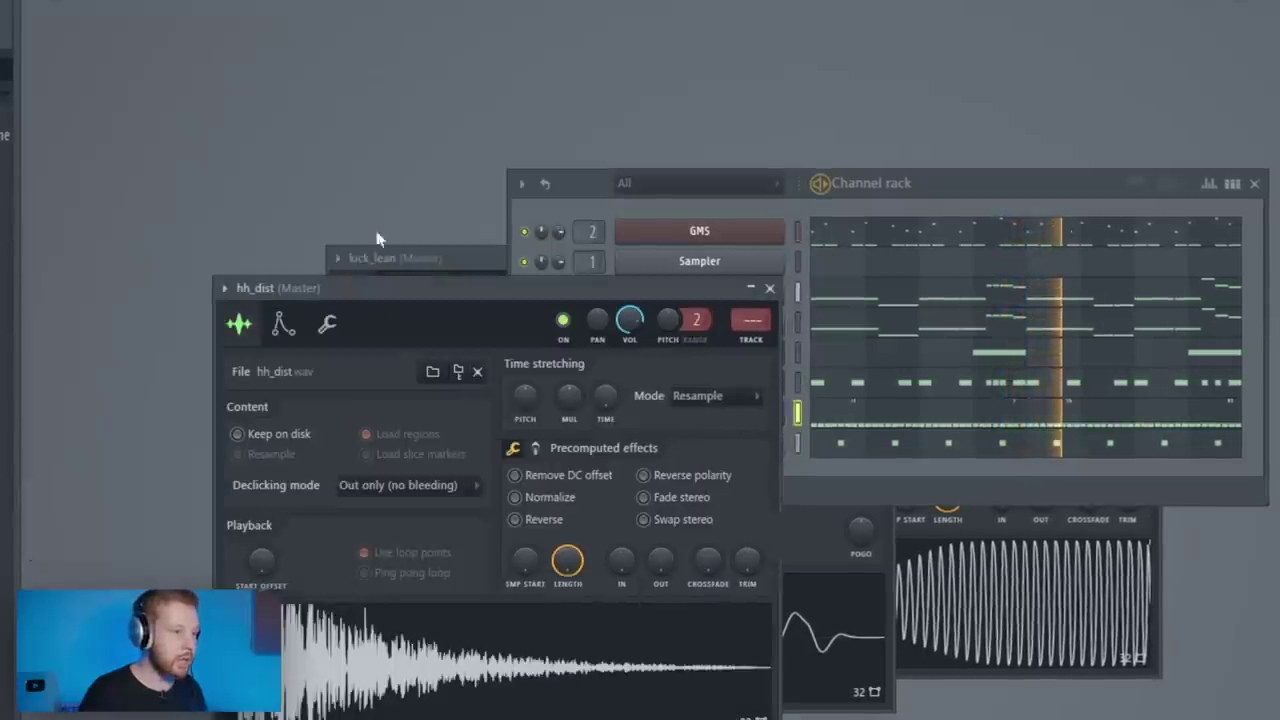
pyautogui.click(334, 326)
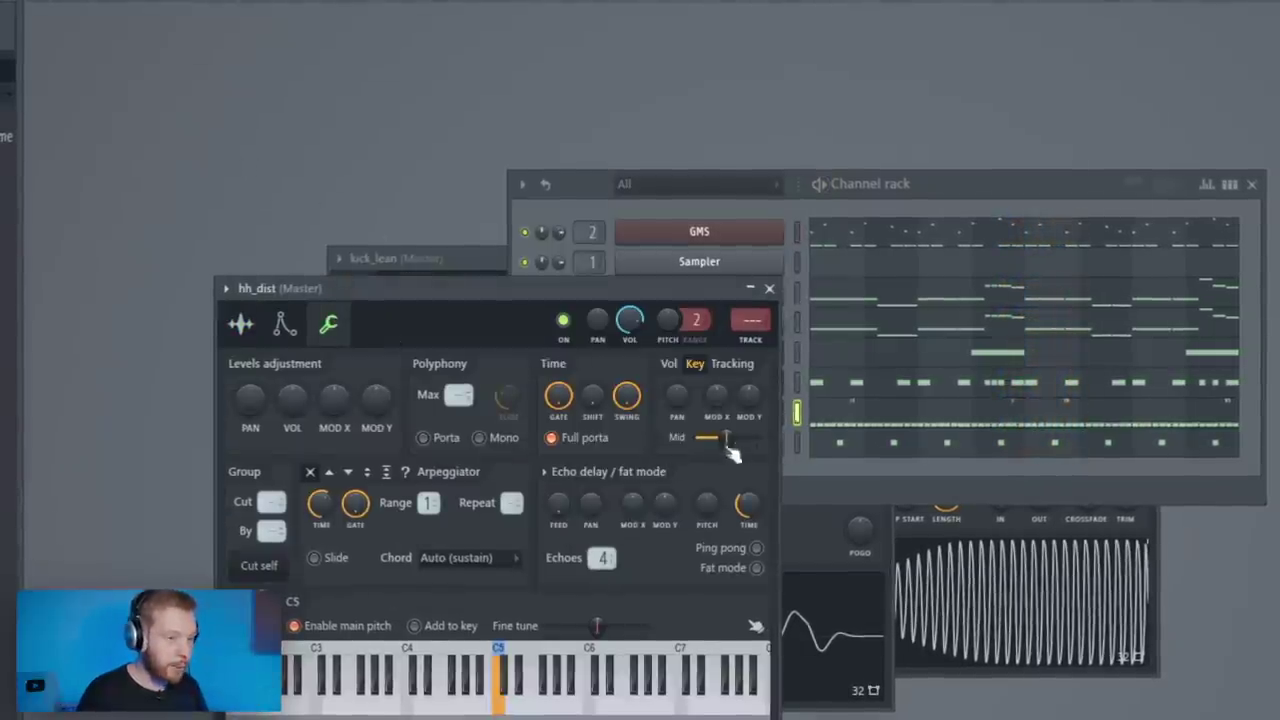
pyautogui.press('space')
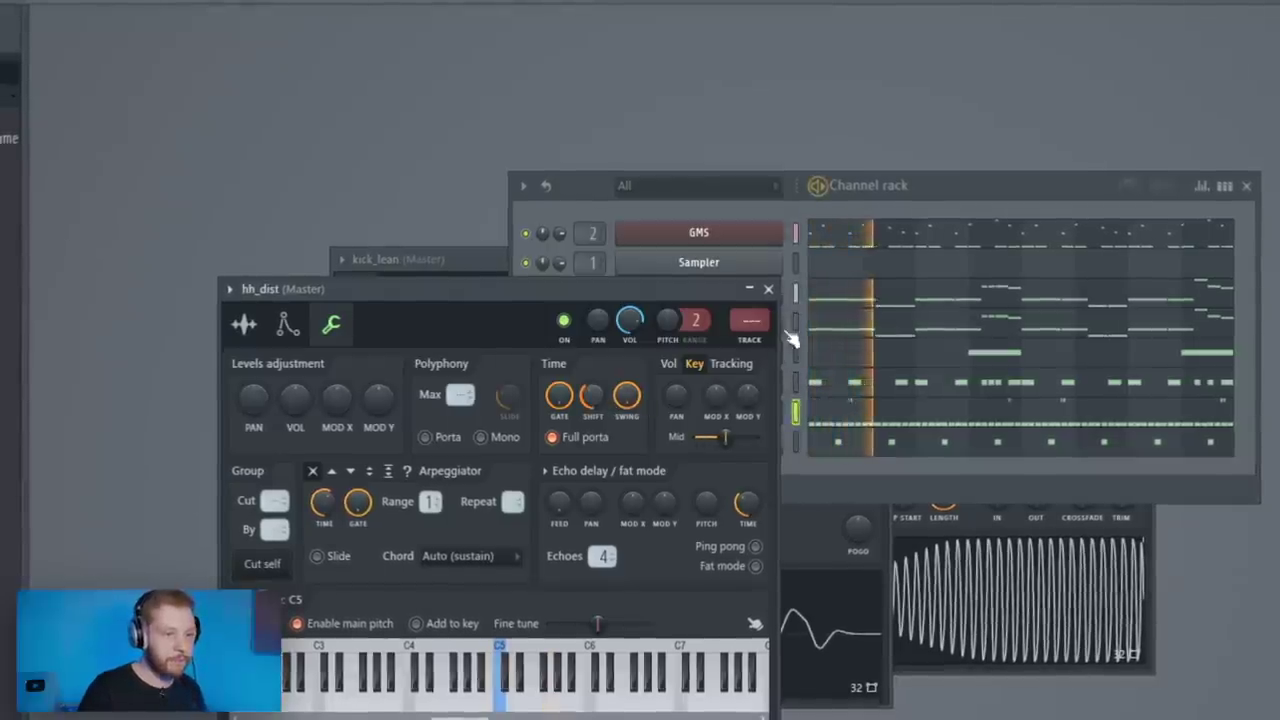
pyautogui.click(767, 290)
pyautogui.press('space')
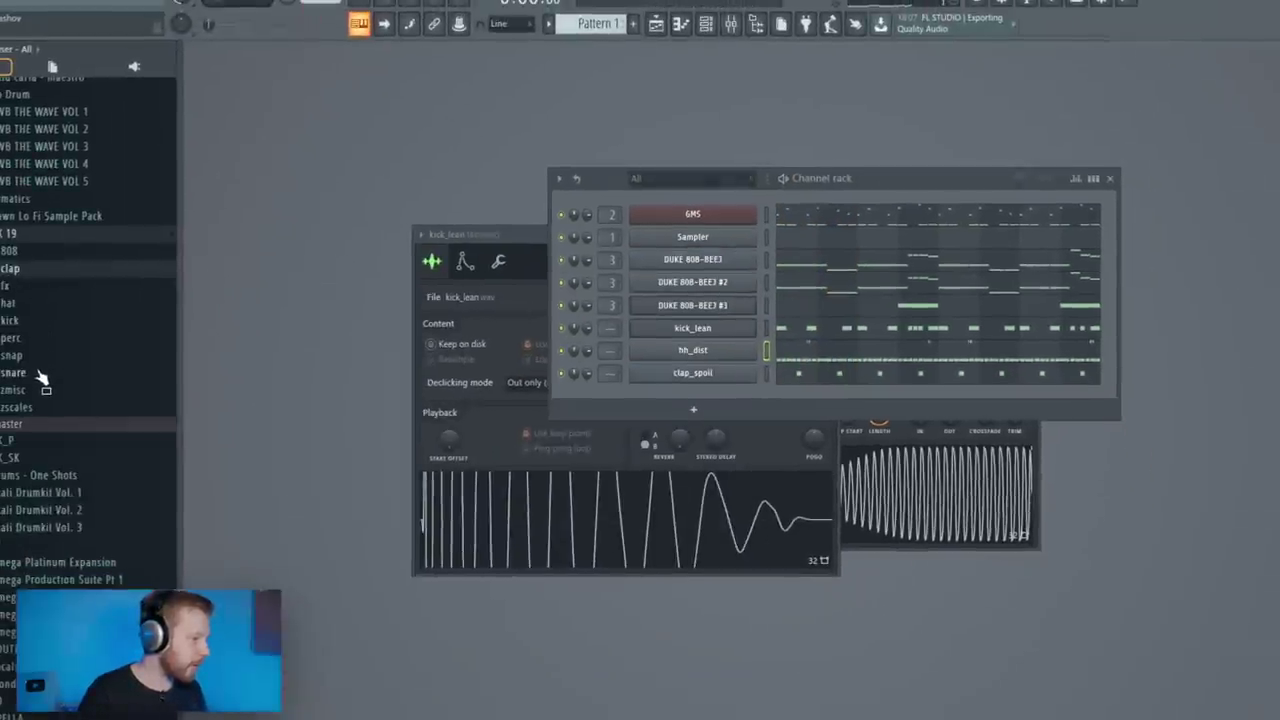
# - Load snare_shorty from the snare folder as a new channel and open its piano roll
pyautogui.click(40, 374)
pyautogui.scroll(-8, 55, 450)
pyautogui.click(49, 412)
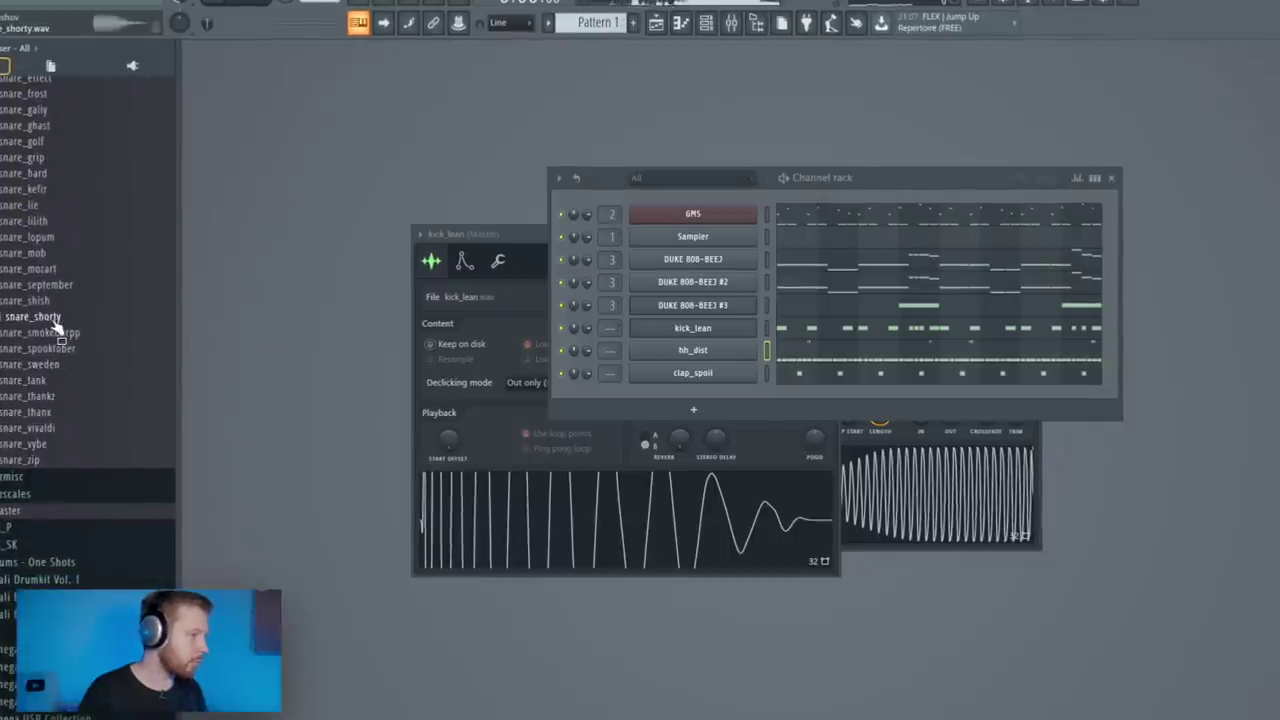
pyautogui.click(692, 406)
# - Place pairs of C5 snare hits around the starts of bars 2 and 4, repeat them at bars 6 and 8 and close the piano roll
pyautogui.moveTo(661, 396); pyautogui.dragTo(708, 411)
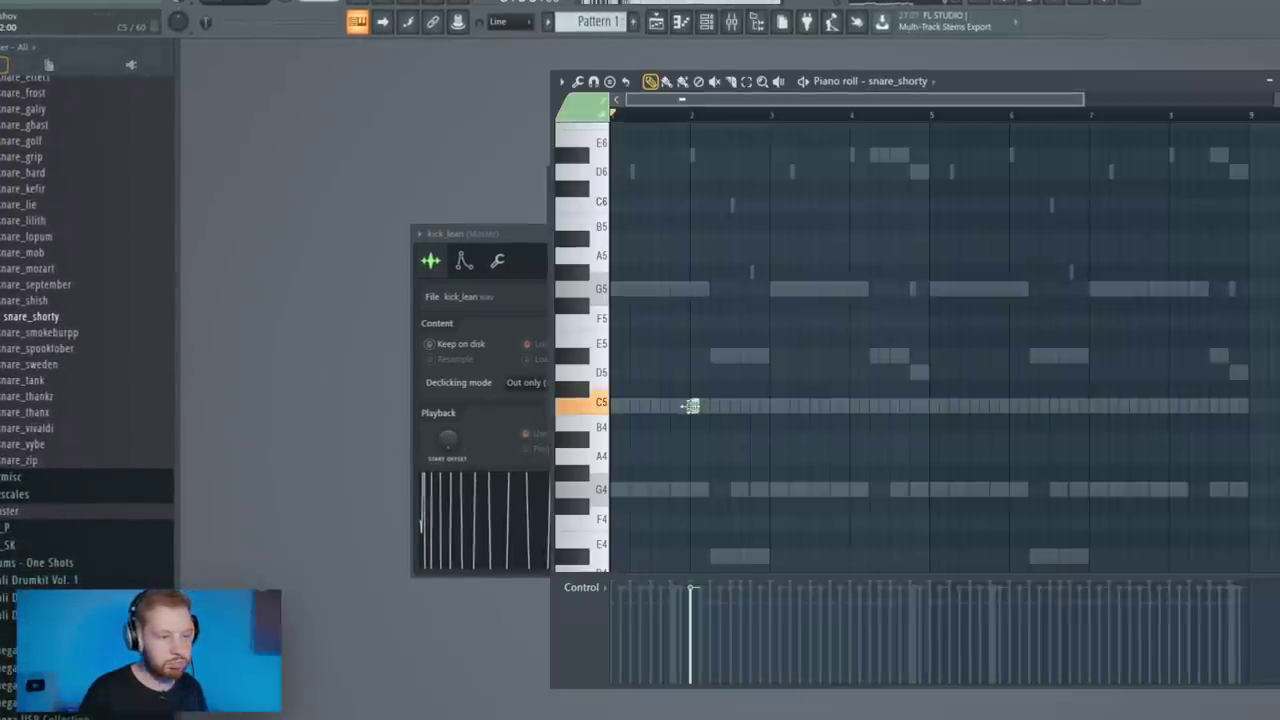
pyautogui.press('space')
pyautogui.moveTo(784, 363); pyautogui.dragTo(764, 422)
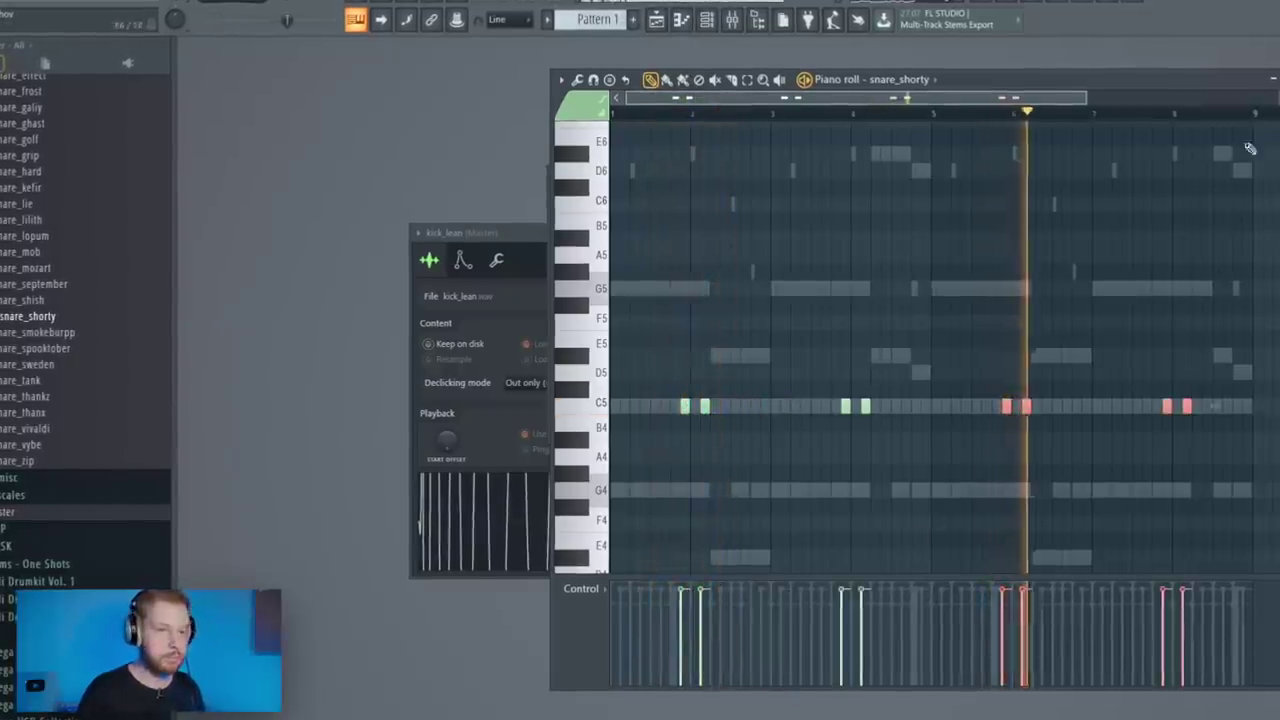
pyautogui.press('Escape')
# - Load perc_a from the perc folder as a new channel and open its piano roll
pyautogui.scroll(10, 60, 465)
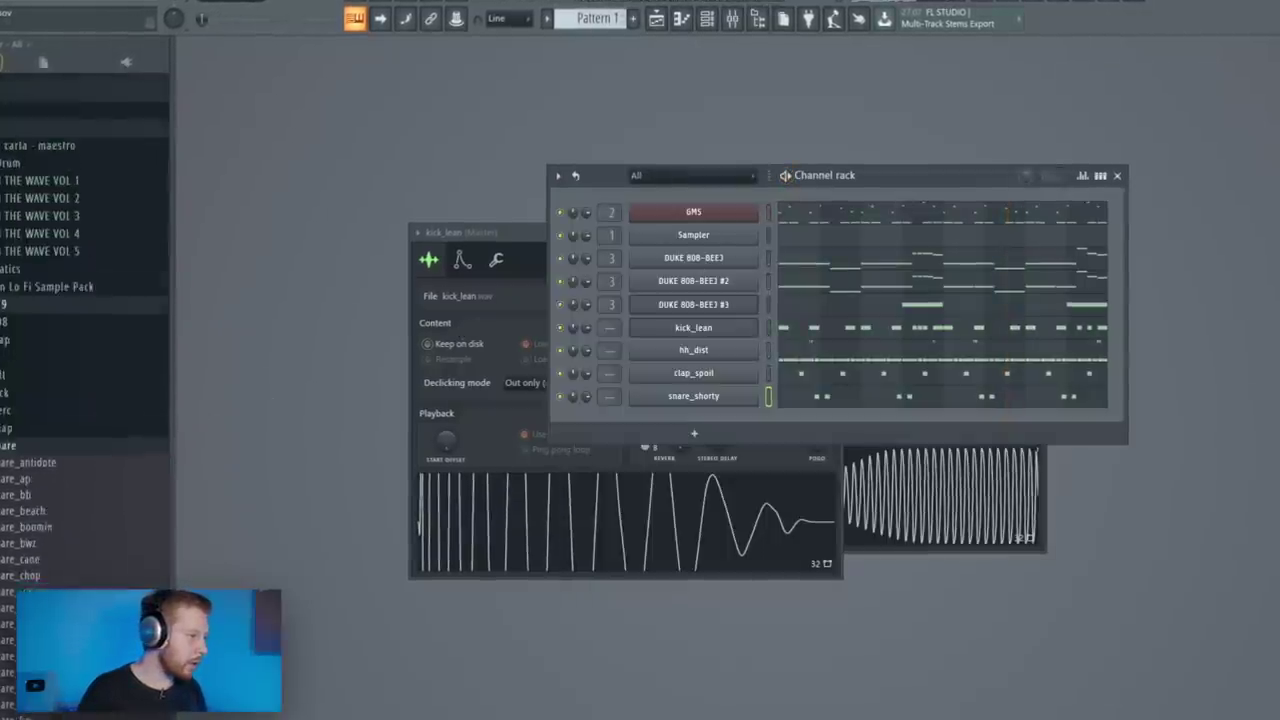
pyautogui.click(22, 467)
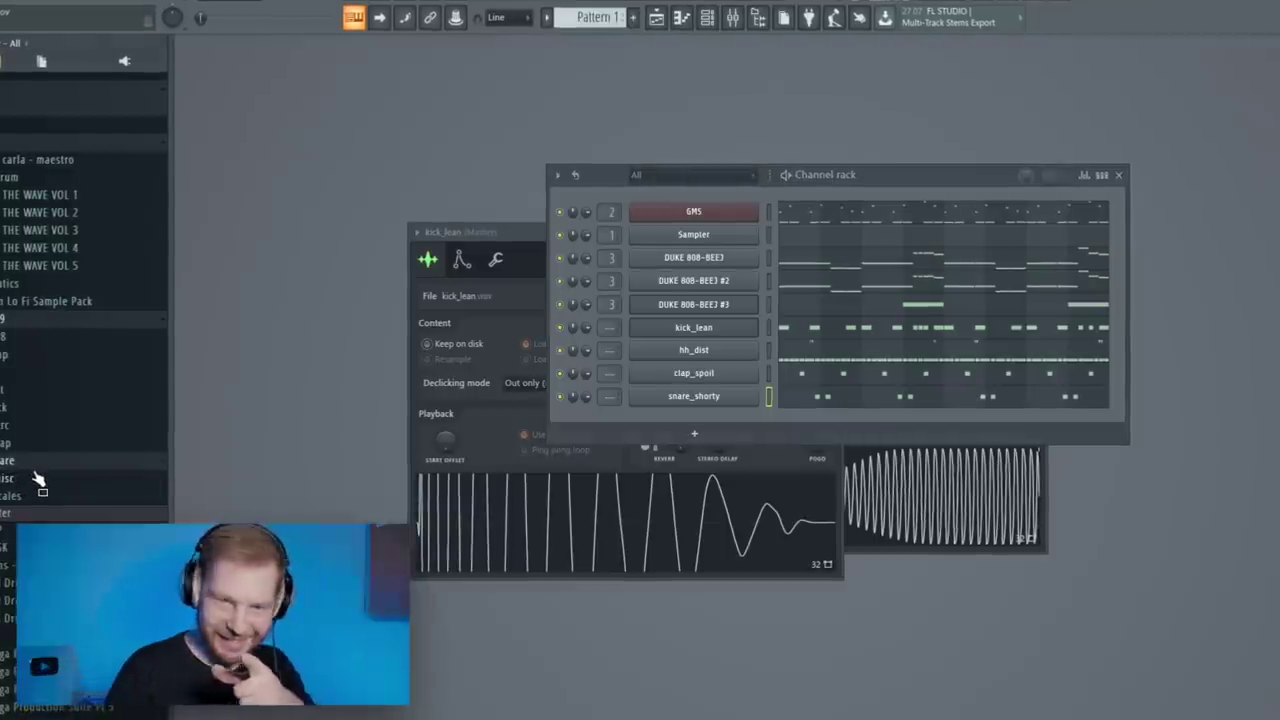
pyautogui.click(18, 428)
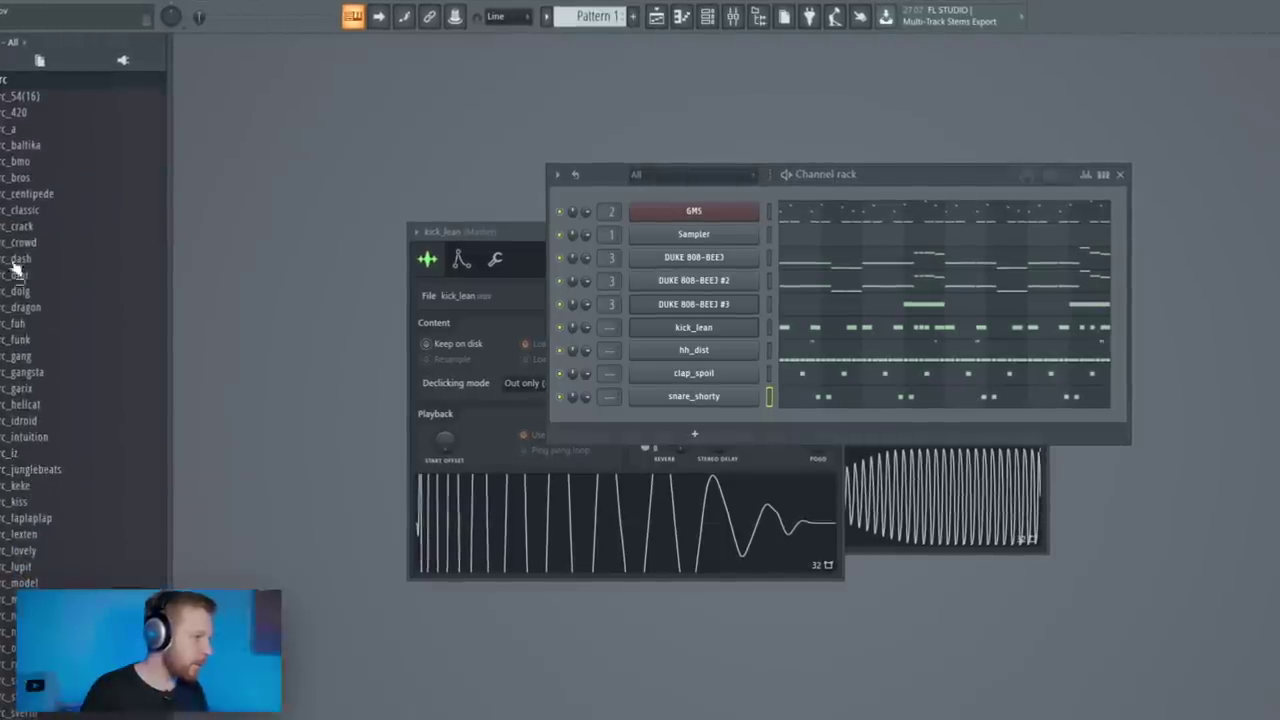
pyautogui.moveTo(18, 140); pyautogui.dragTo(694, 432)
pyautogui.press('F7')
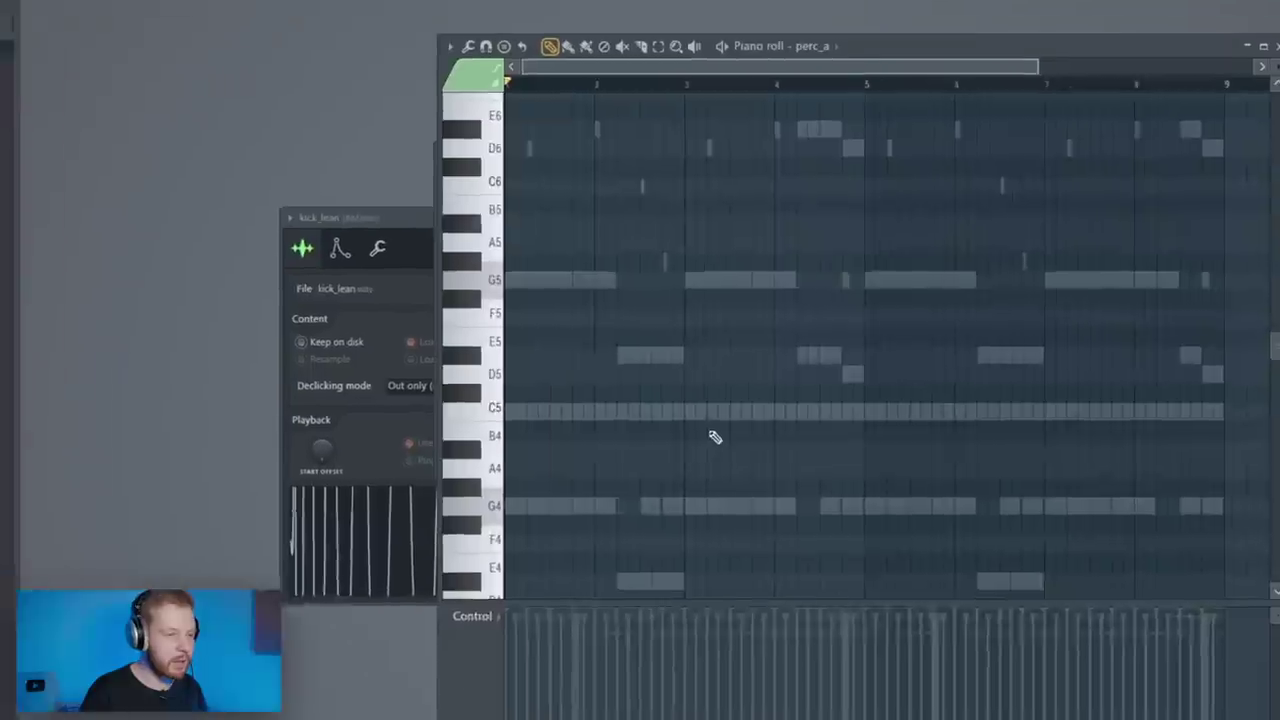
# - Place C5 perc_a hits midway through bars 2 and 6, close the piano roll and increase the channel's time Shift
pyautogui.click(529, 418)
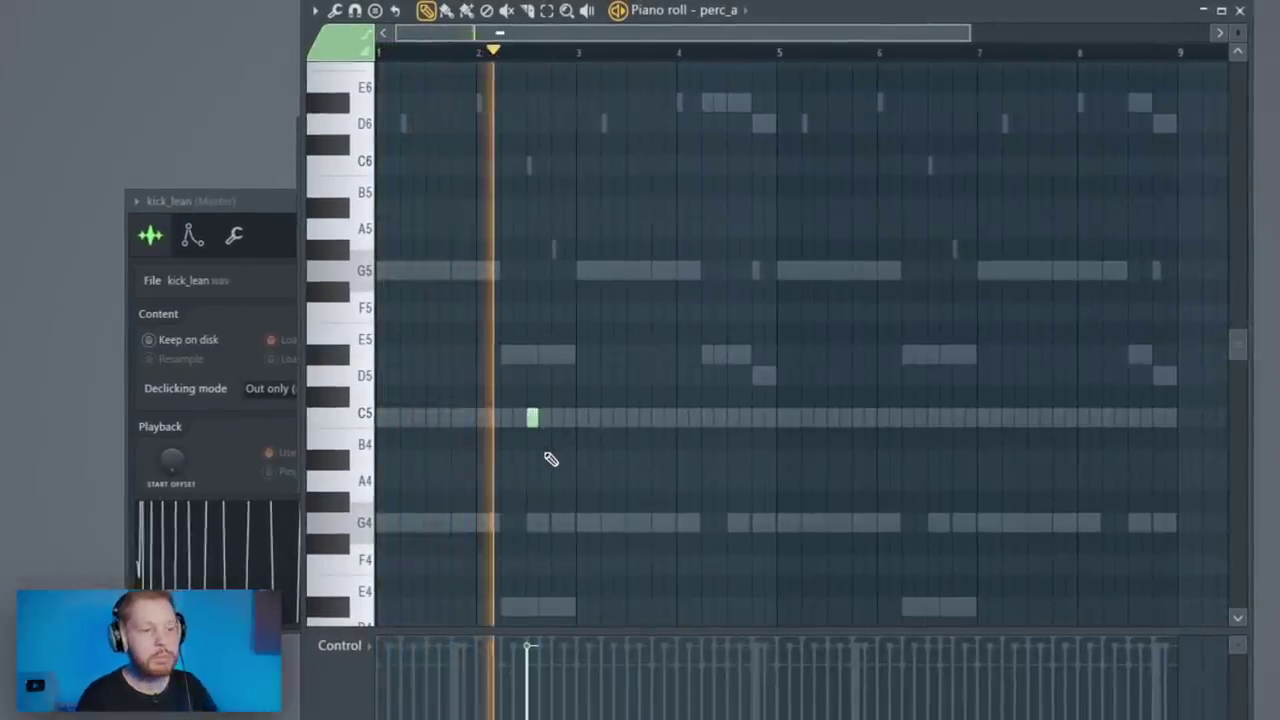
pyautogui.click(930, 418)
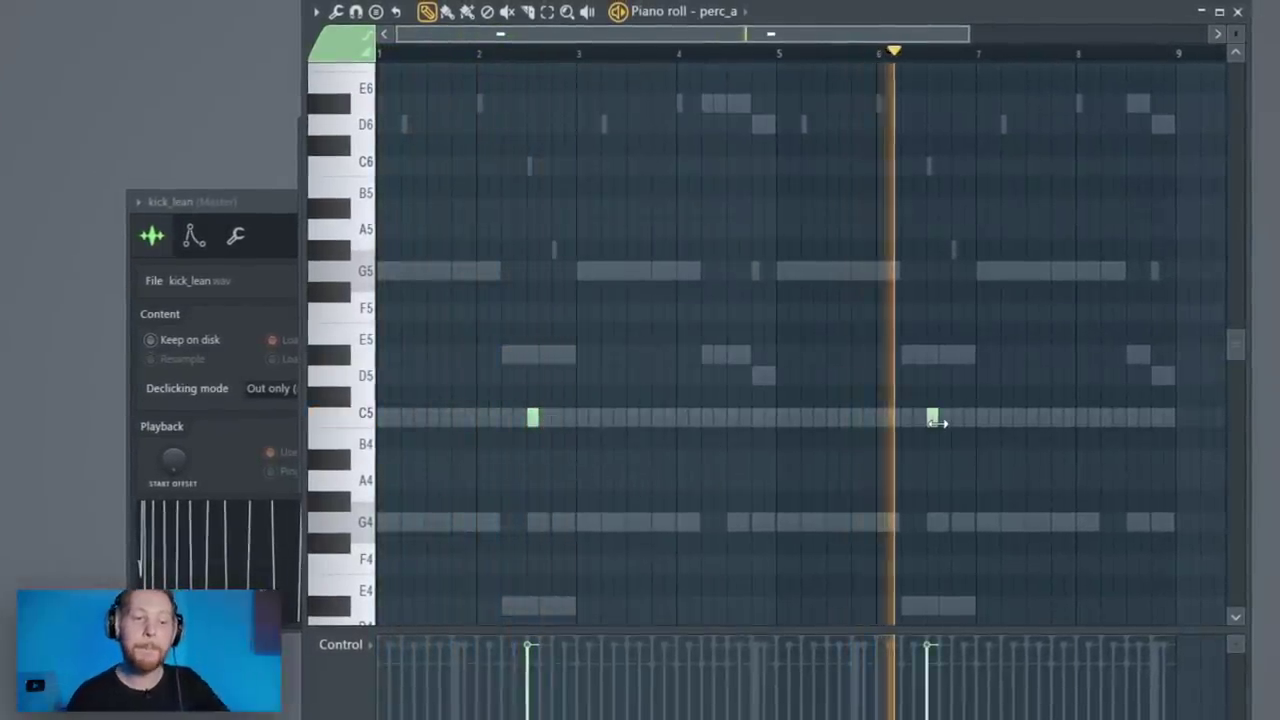
pyautogui.press('space')
pyautogui.click(1236, 12)
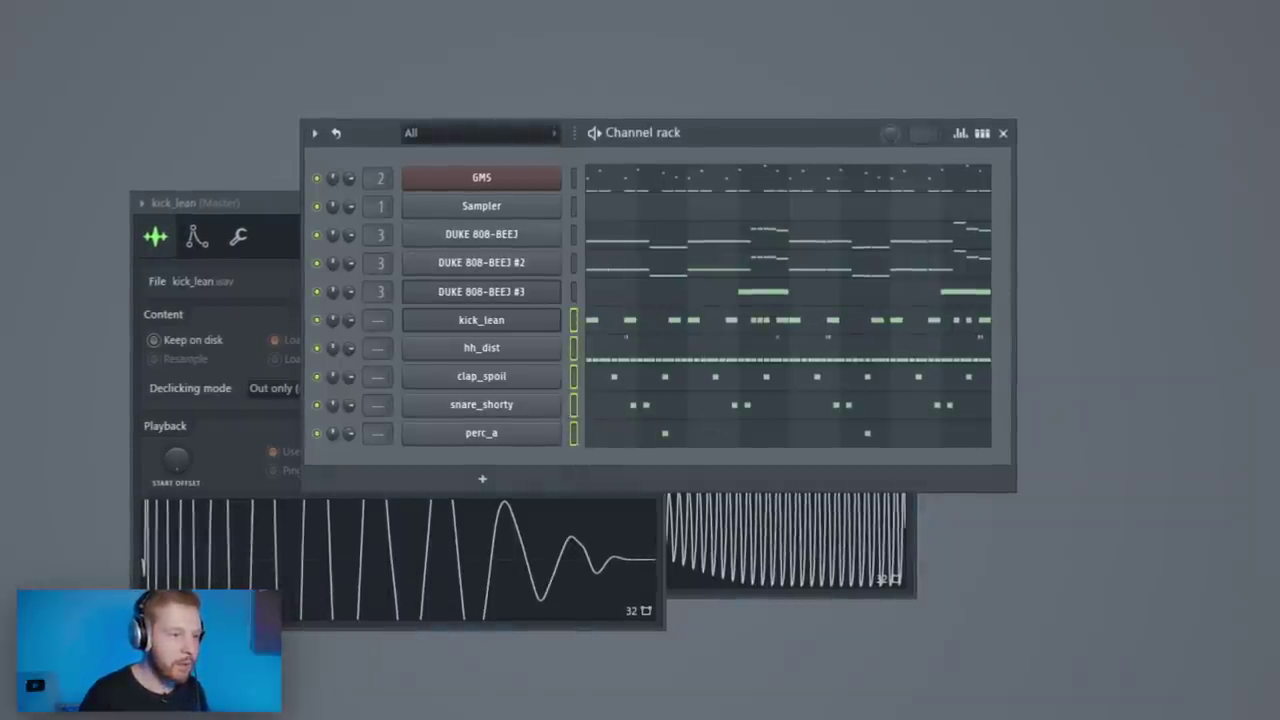
pyautogui.click(525, 432)
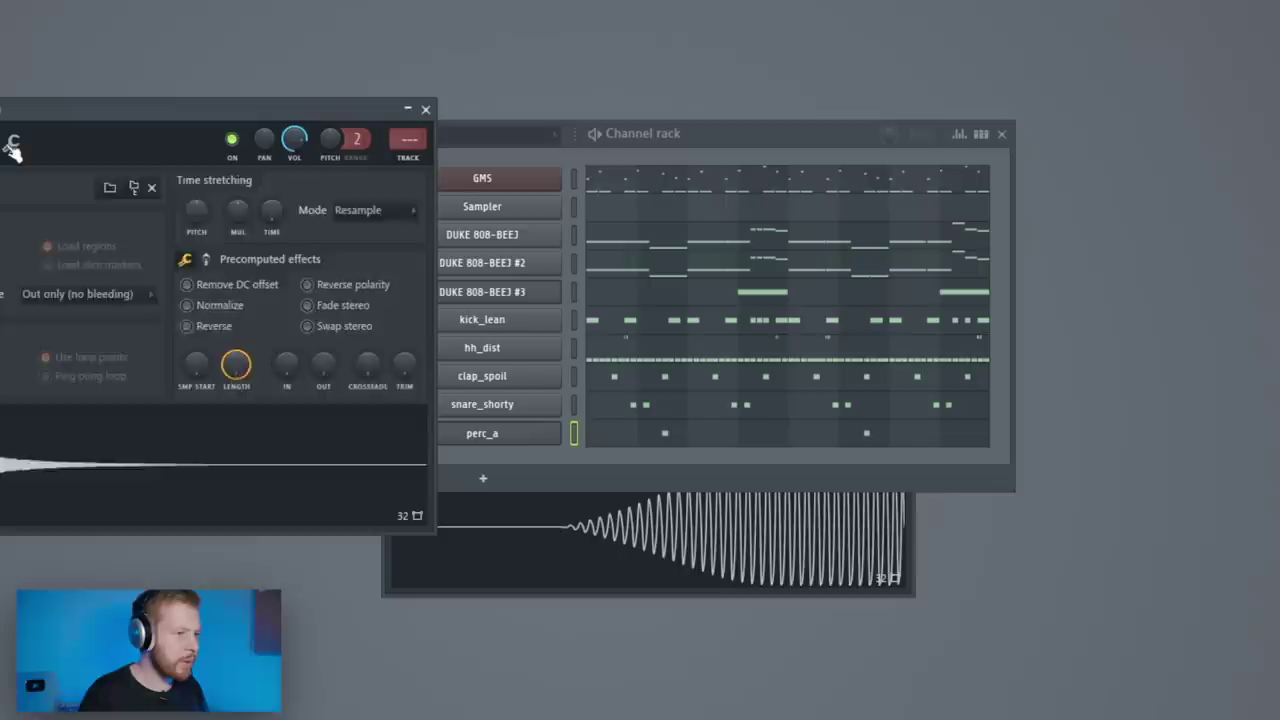
pyautogui.click(12, 143)
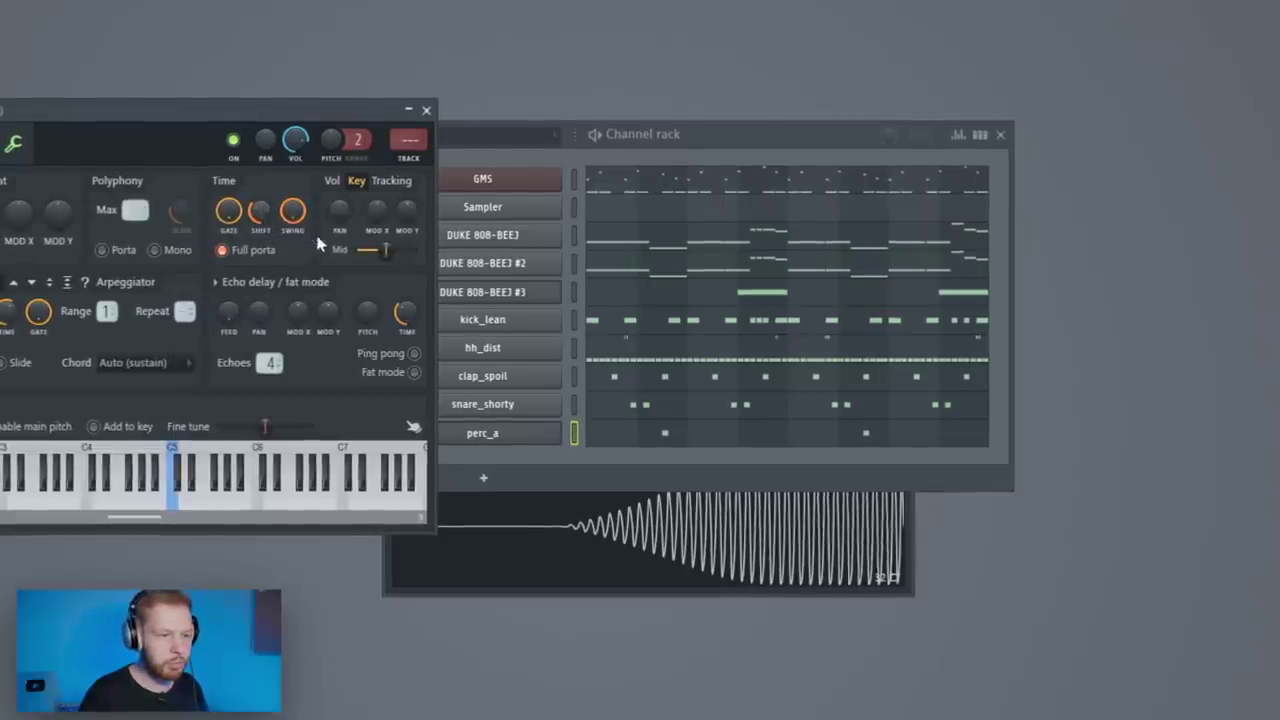
# - Route kick_lean, hh_dist, clap_spoil, snare_shorty and perc_a to mixer tracks 4 to 8 and audition the pattern briefly
pyautogui.press('F9')
pyautogui.click(207, 143)
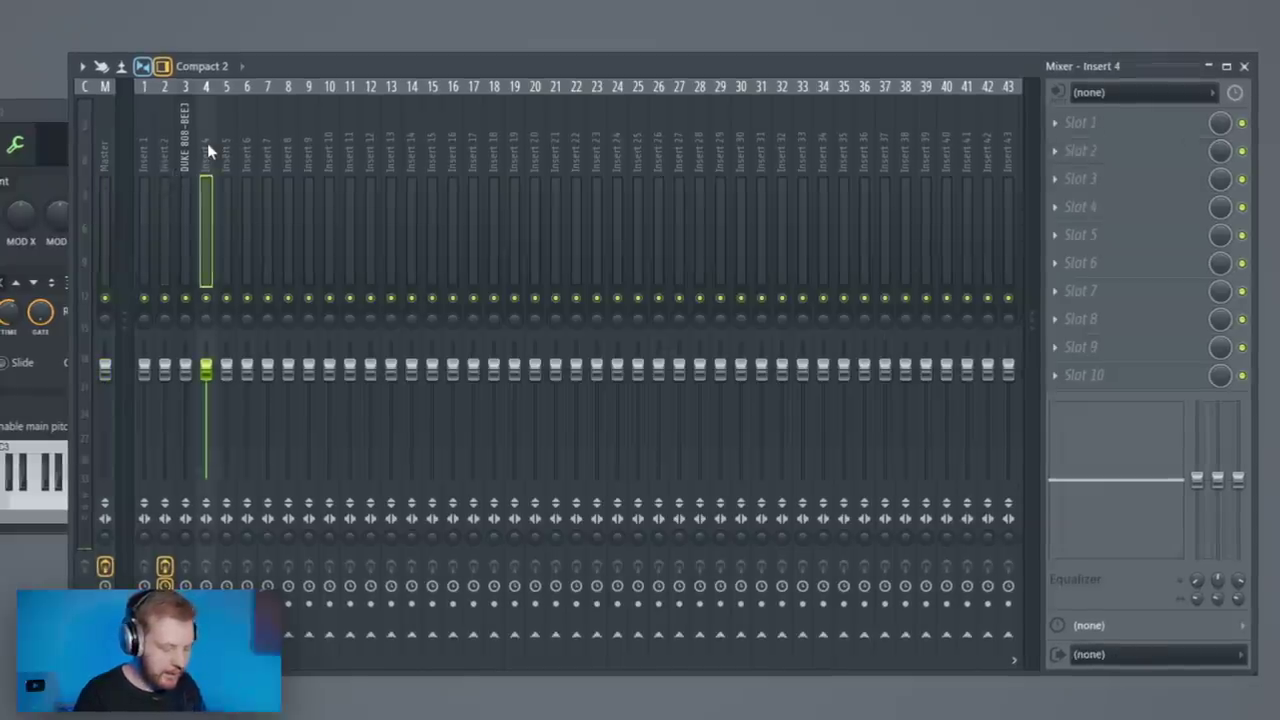
pyautogui.press('space')
pyautogui.press('space')
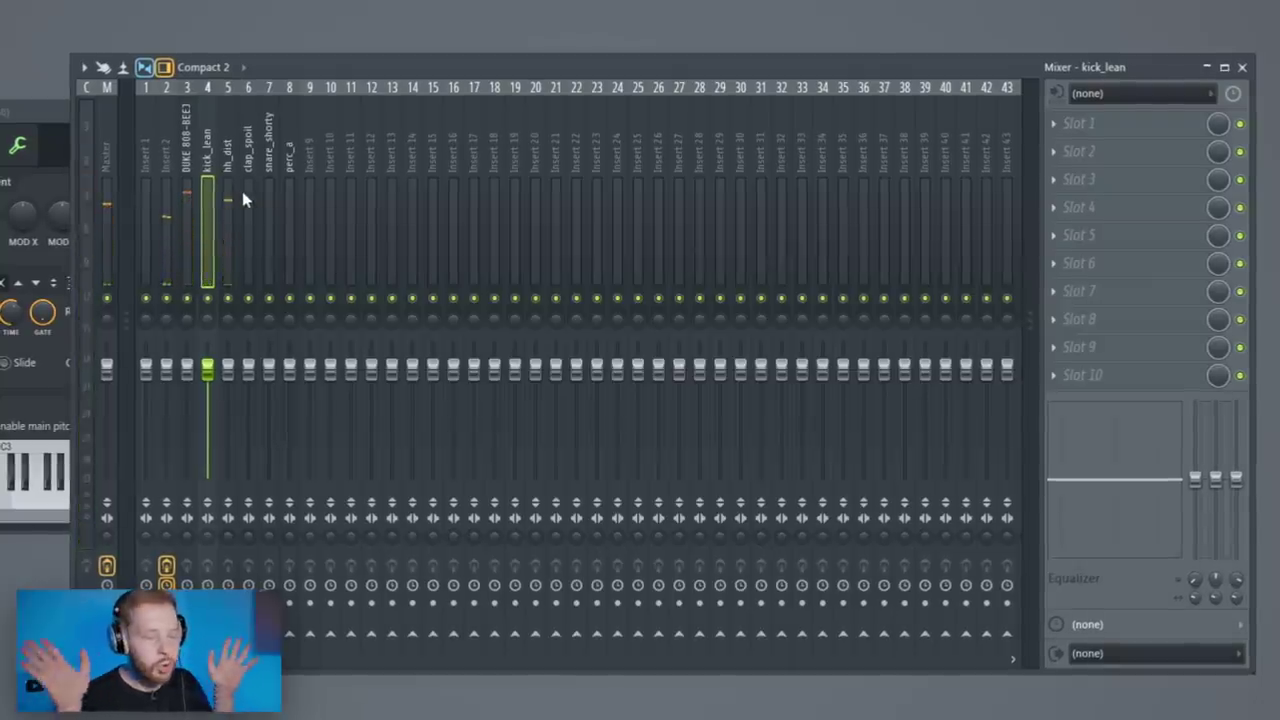
# - Add Ozone 8 Imager to slot 2 of Insert 2, enable Stereoize, widen bands 2 and 3 and move the first crossover to 283 Hz
pyautogui.click(168, 240)
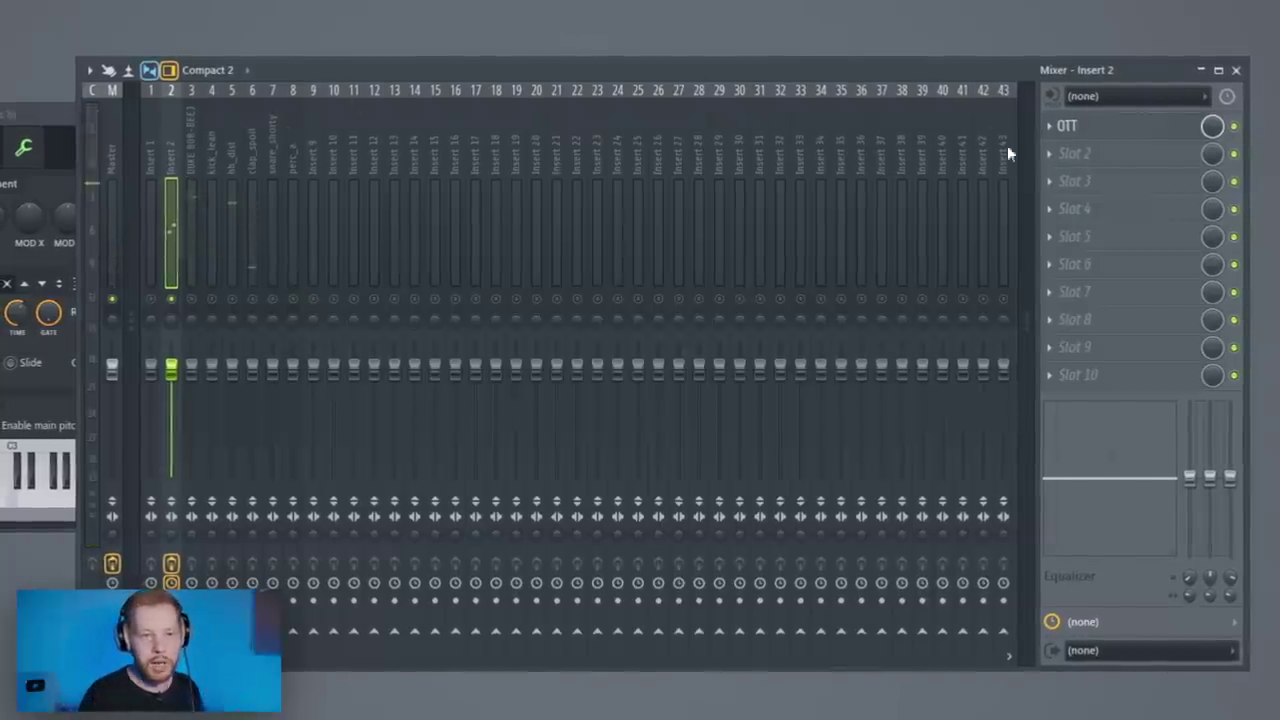
pyautogui.click(1075, 153)
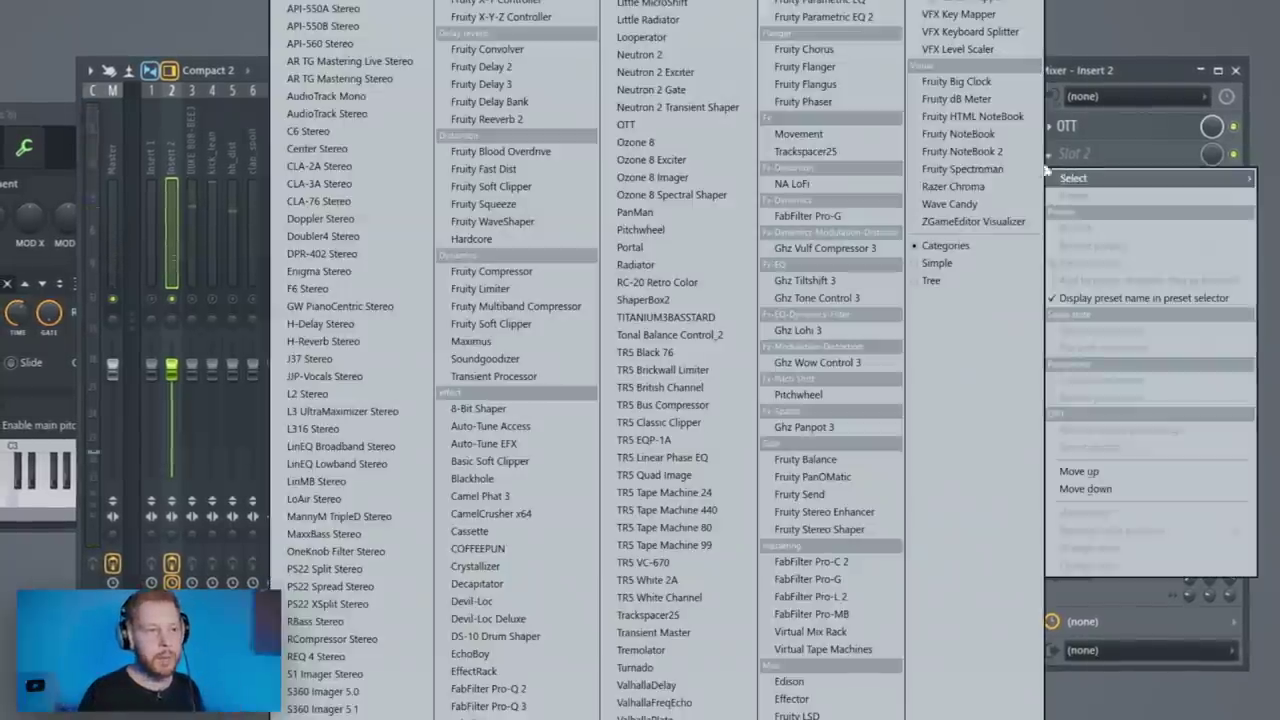
pyautogui.click(683, 178)
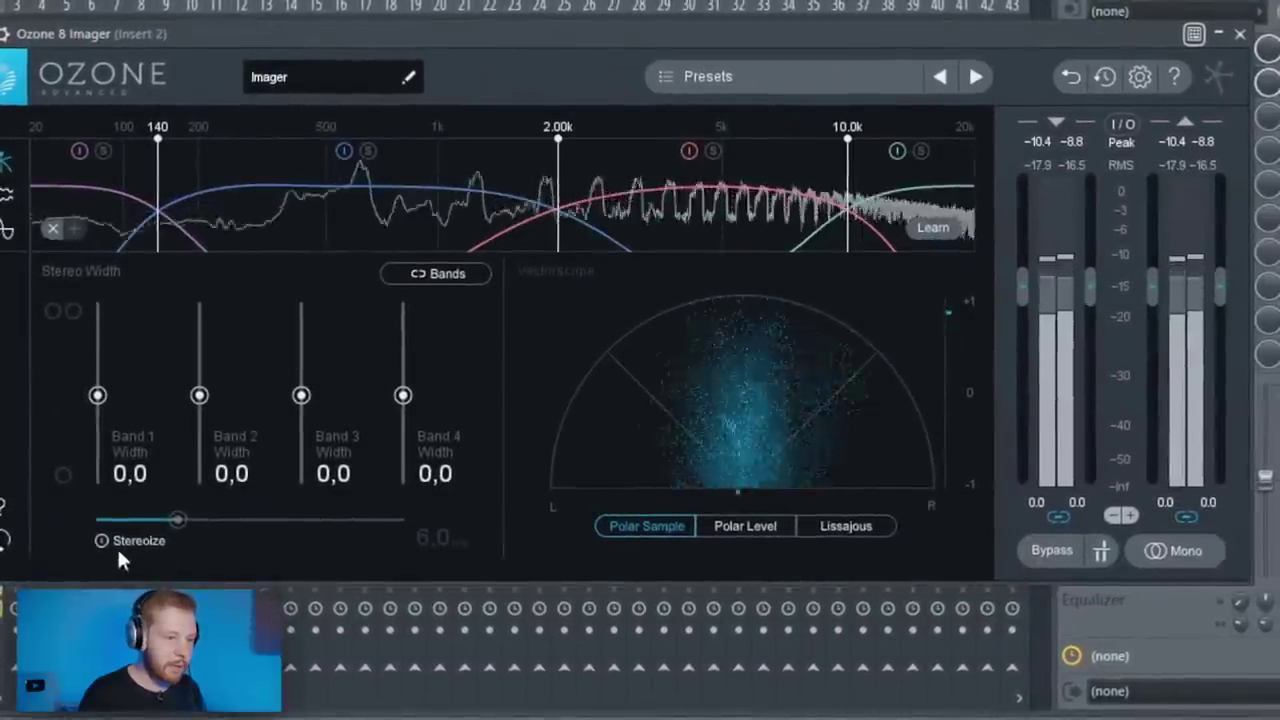
pyautogui.click(108, 541)
pyautogui.moveTo(201, 395); pyautogui.dragTo(201, 357)
pyautogui.moveTo(303, 395); pyautogui.dragTo(303, 358)
pyautogui.moveTo(166, 187); pyautogui.dragTo(251, 189)
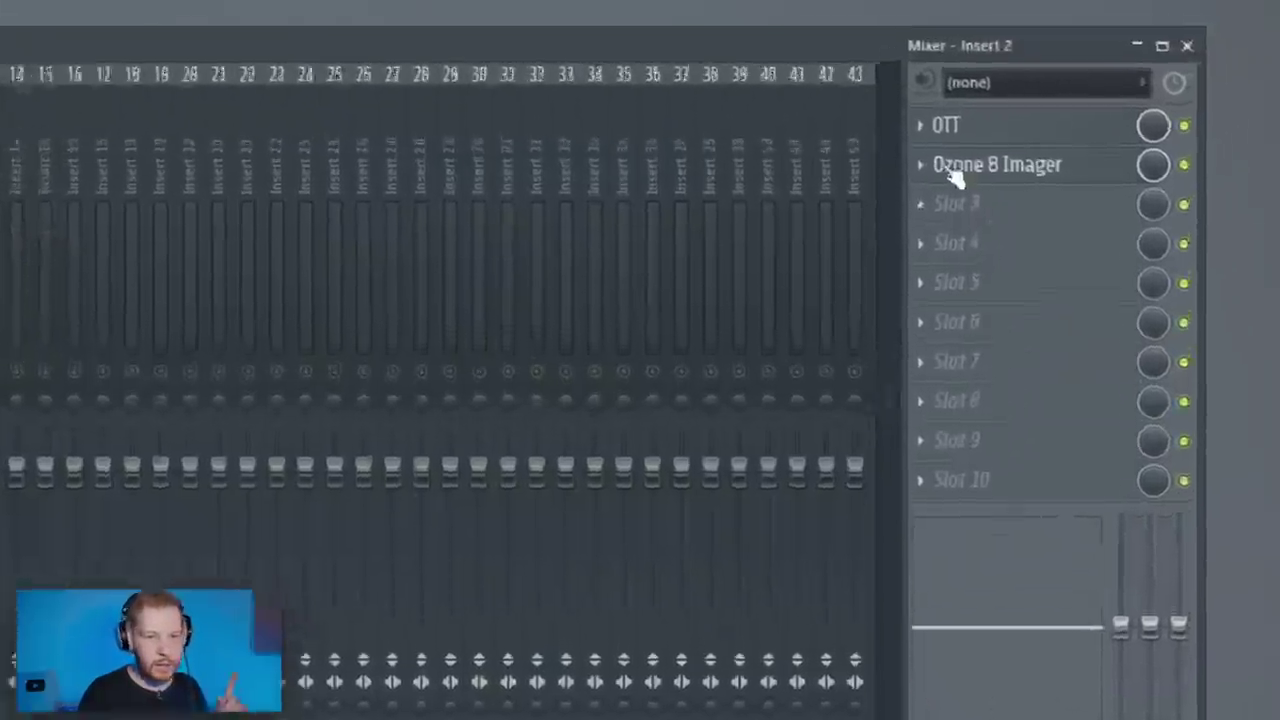
# - Copy Insert 2's Imager to DUKE 808-BEEJ, set band 2 width to 32.9 and band 3 width to 22.8, and stop playback
pyautogui.click(920, 165)
pyautogui.click(945, 334)
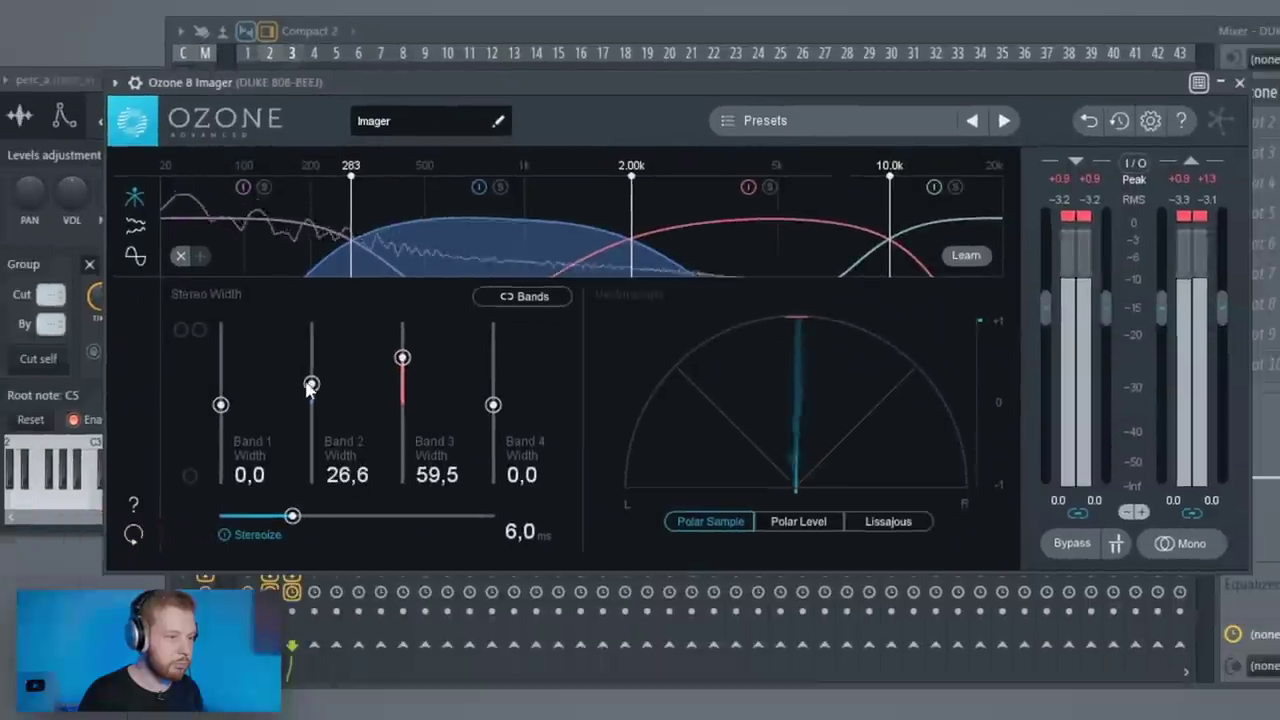
pyautogui.moveTo(404, 357); pyautogui.dragTo(404, 397)
pyautogui.moveTo(318, 381); pyautogui.dragTo(315, 364)
pyautogui.moveTo(401, 389); pyautogui.dragTo(405, 386)
pyautogui.moveTo(314, 364); pyautogui.dragTo(315, 378)
pyautogui.click(1233, 87)
pyautogui.press('space')
# - Copy the DUKE 808-BEEJ Imager to kick_lean and set its band 2 width to 20.3 and band 3 width to 40.5
pyautogui.click(1222, 97)
pyautogui.moveTo(1247, 217); pyautogui.dragTo(320, 140)
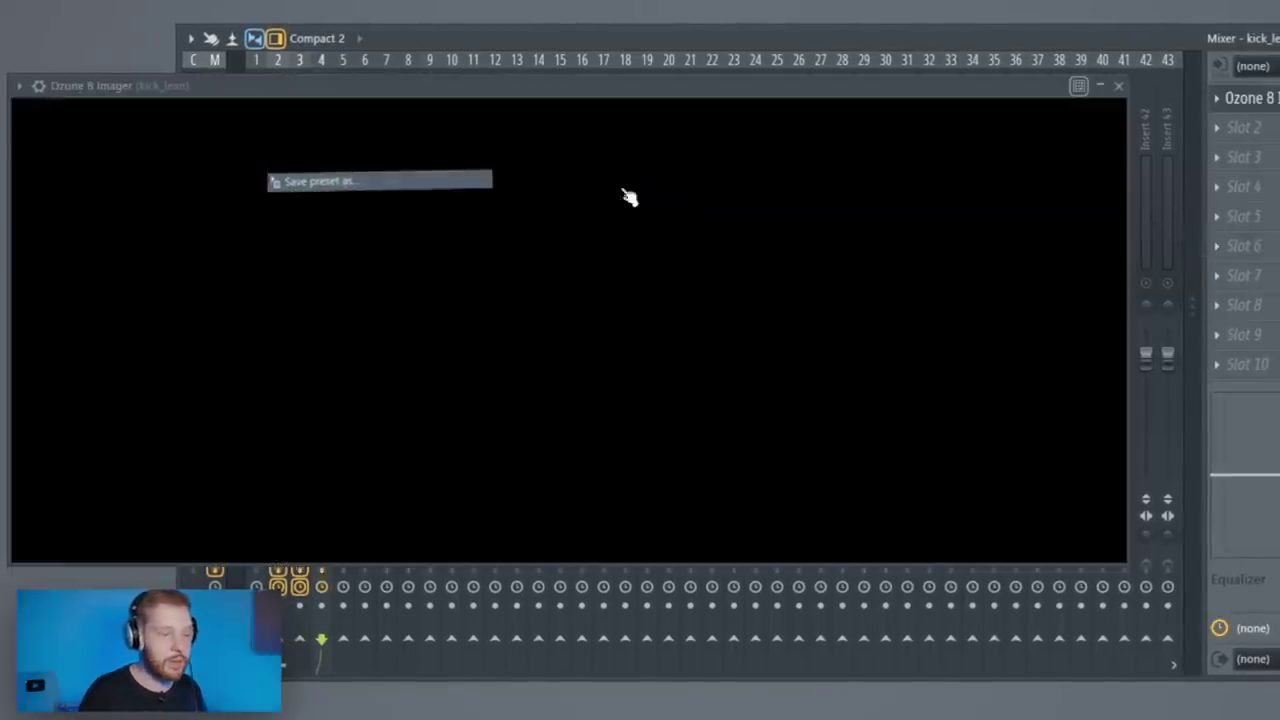
pyautogui.press('space')
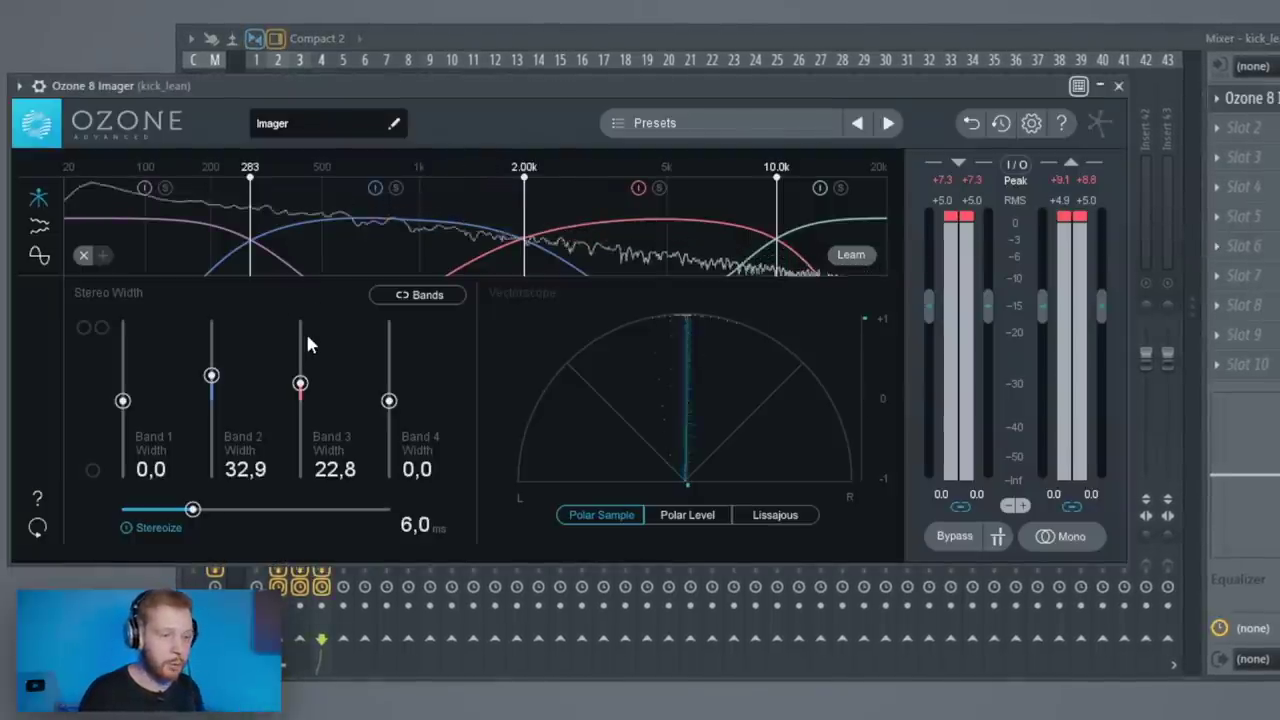
pyautogui.click(651, 38)
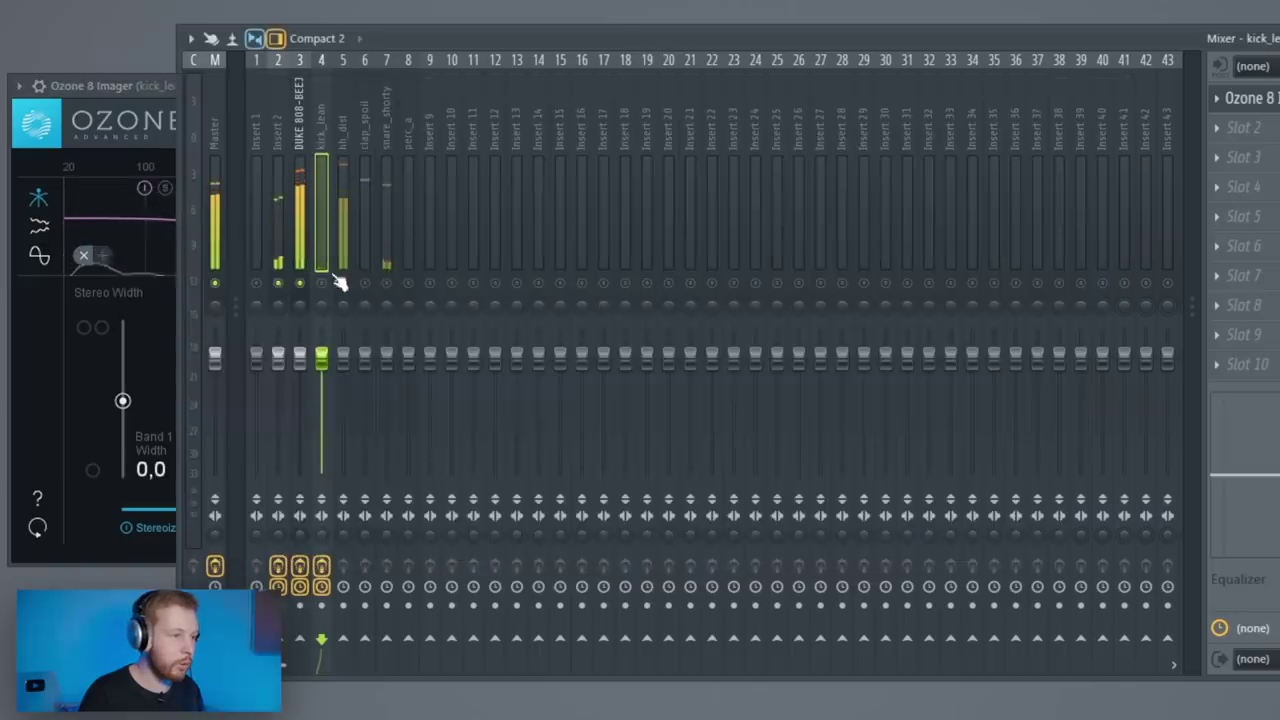
pyautogui.click(171, 109)
pyautogui.moveTo(211, 375); pyautogui.dragTo(211, 385)
pyautogui.moveTo(300, 383); pyautogui.dragTo(300, 369)
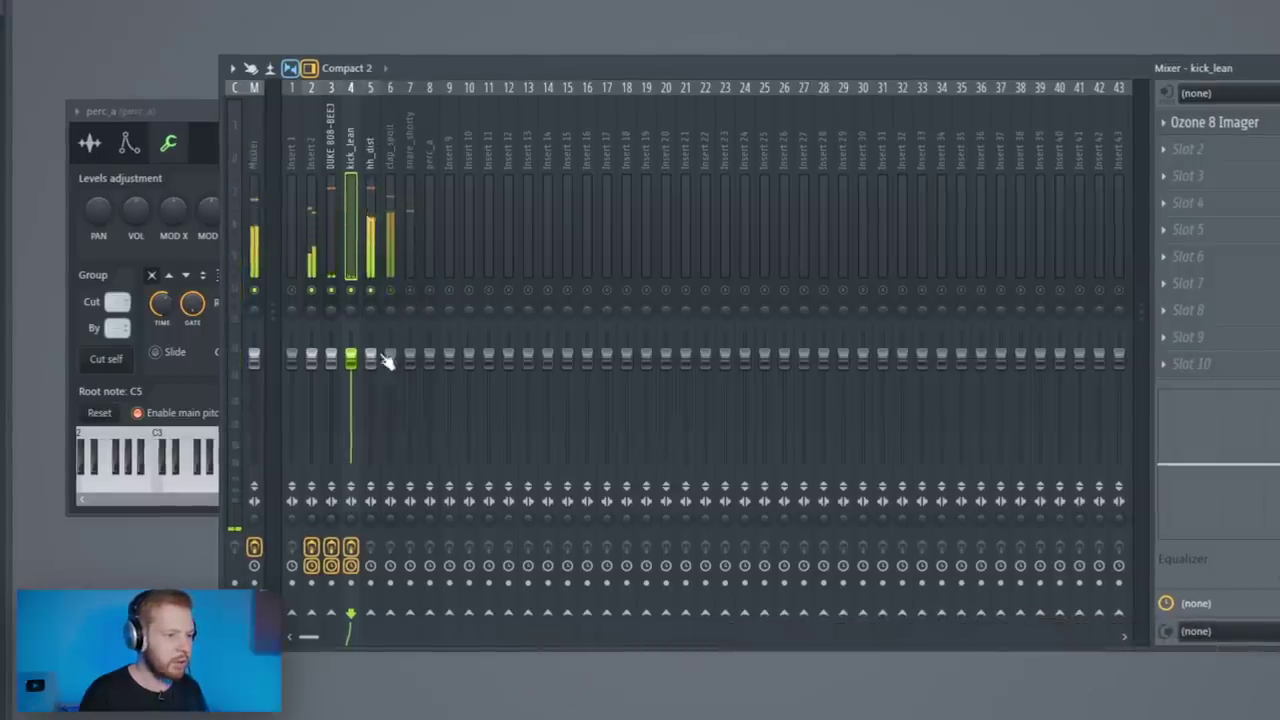
# - Lower the hh_dist and Insert 2 mixer levels and unmute clap_spoil during playback
pyautogui.moveTo(370, 355); pyautogui.dragTo(370, 373)
pyautogui.click(310, 630)
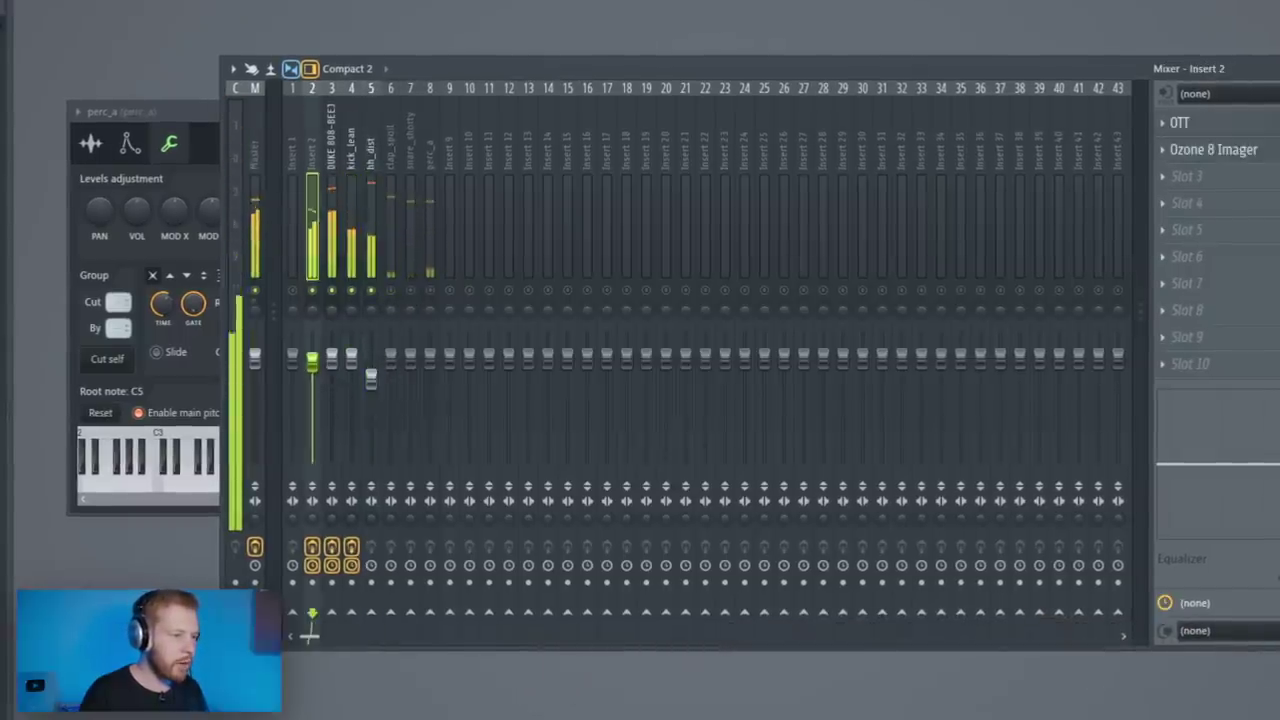
pyautogui.moveTo(312, 372); pyautogui.dragTo(312, 365)
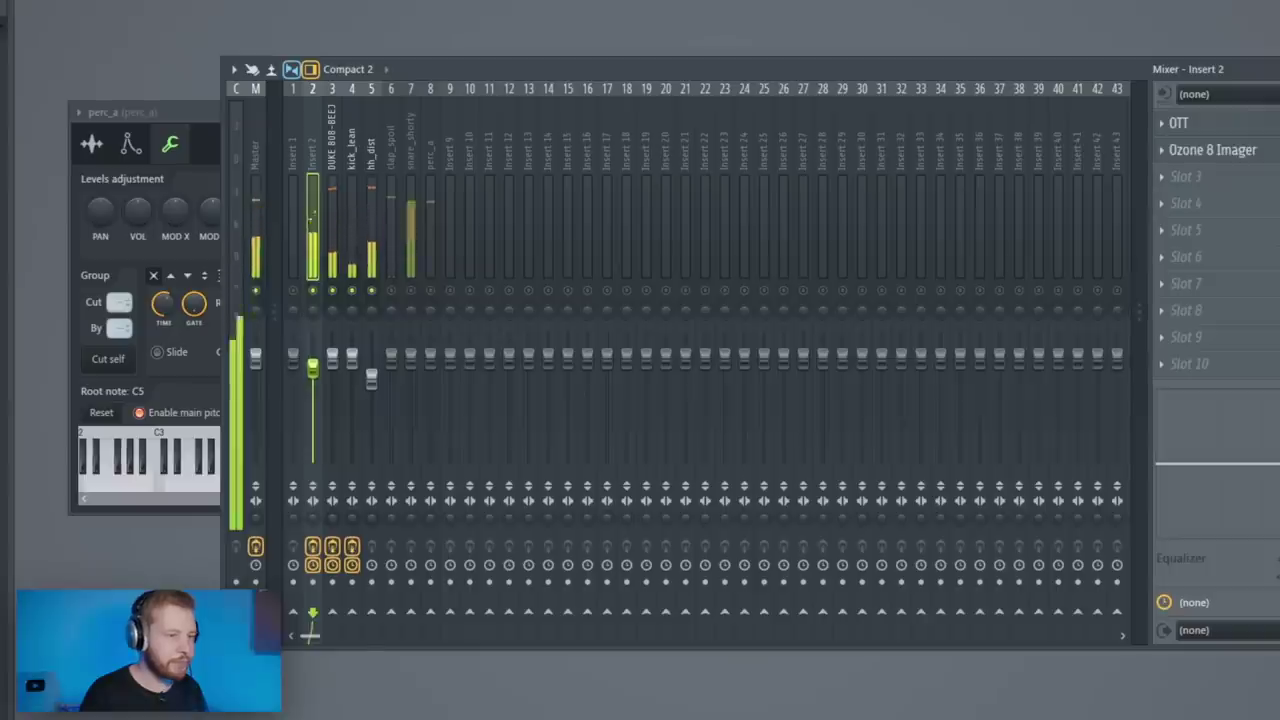
pyautogui.click(371, 377)
pyautogui.click(392, 290)
# - Copy the DUKE 808-BEEJ Imager to clap_spoil and increase its band 2 and band 3 stereo widths
pyautogui.click(335, 152)
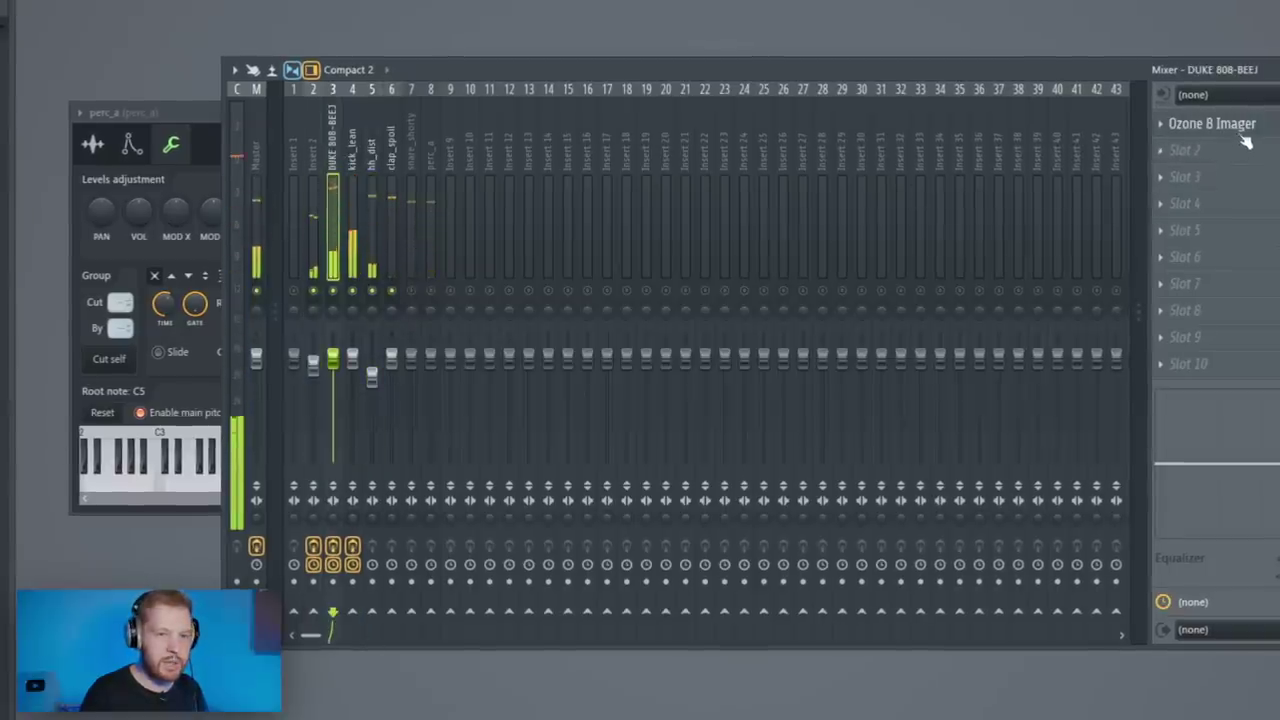
pyautogui.click(1161, 124)
pyautogui.moveTo(1185, 230); pyautogui.dragTo(392, 175)
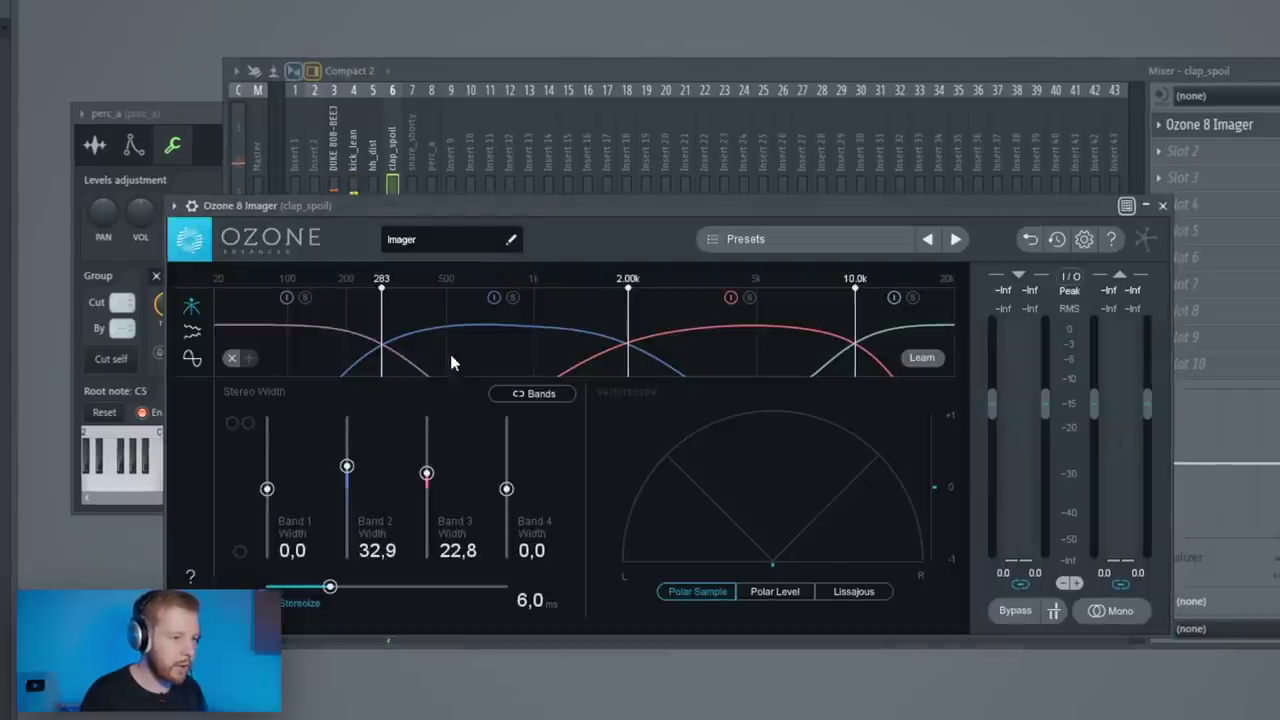
pyautogui.moveTo(347, 466); pyautogui.dragTo(347, 478)
pyautogui.moveTo(427, 473); pyautogui.dragTo(427, 448)
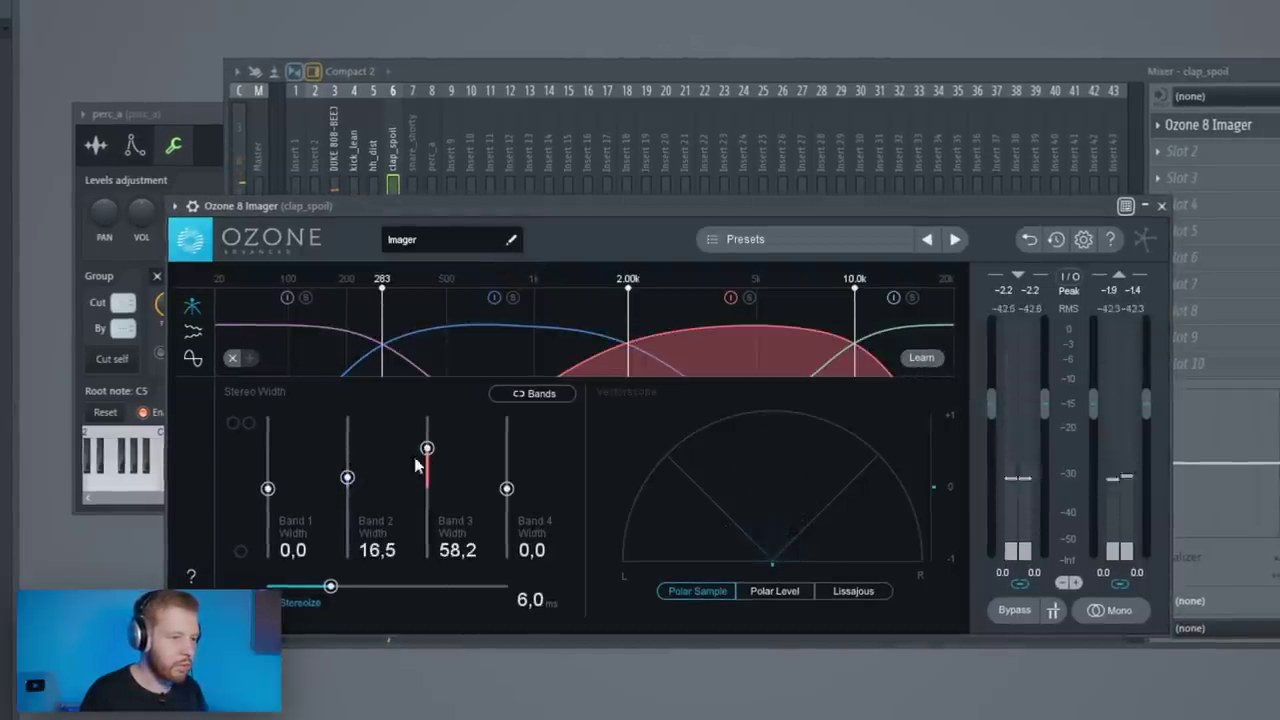
pyautogui.moveTo(347, 478); pyautogui.dragTo(347, 463)
pyautogui.moveTo(427, 448); pyautogui.dragTo(427, 452)
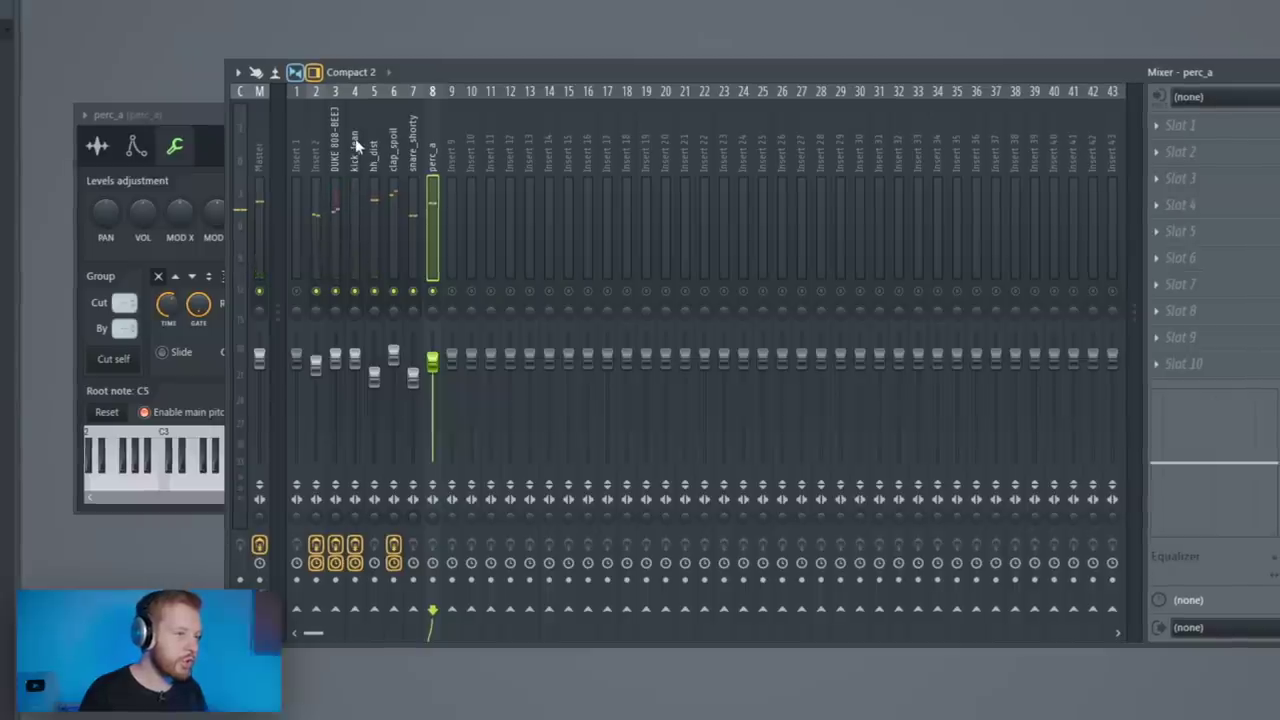
# - Copy kick_lean's Imager to perc_a, audition it and close the plugin window
pyautogui.click(355, 138)
pyautogui.click(1155, 126)
pyautogui.moveTo(1205, 126); pyautogui.dragTo(440, 230)
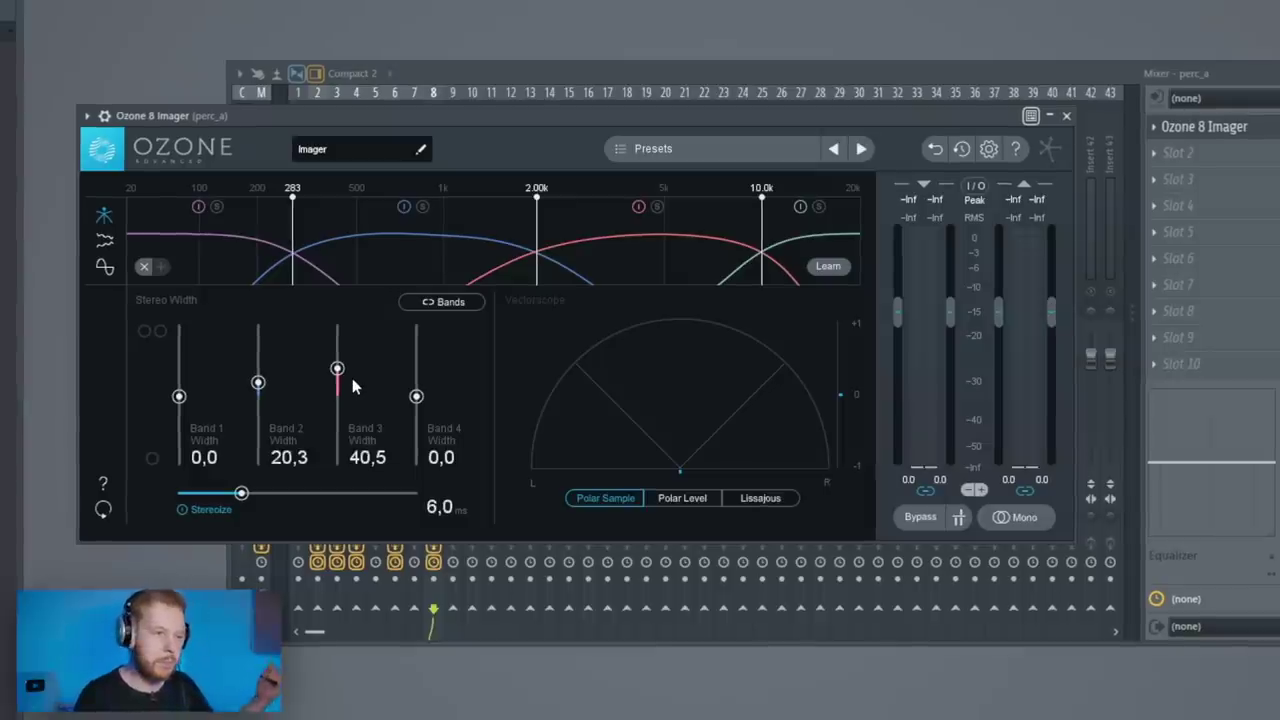
pyautogui.press('space')
pyautogui.press('space')
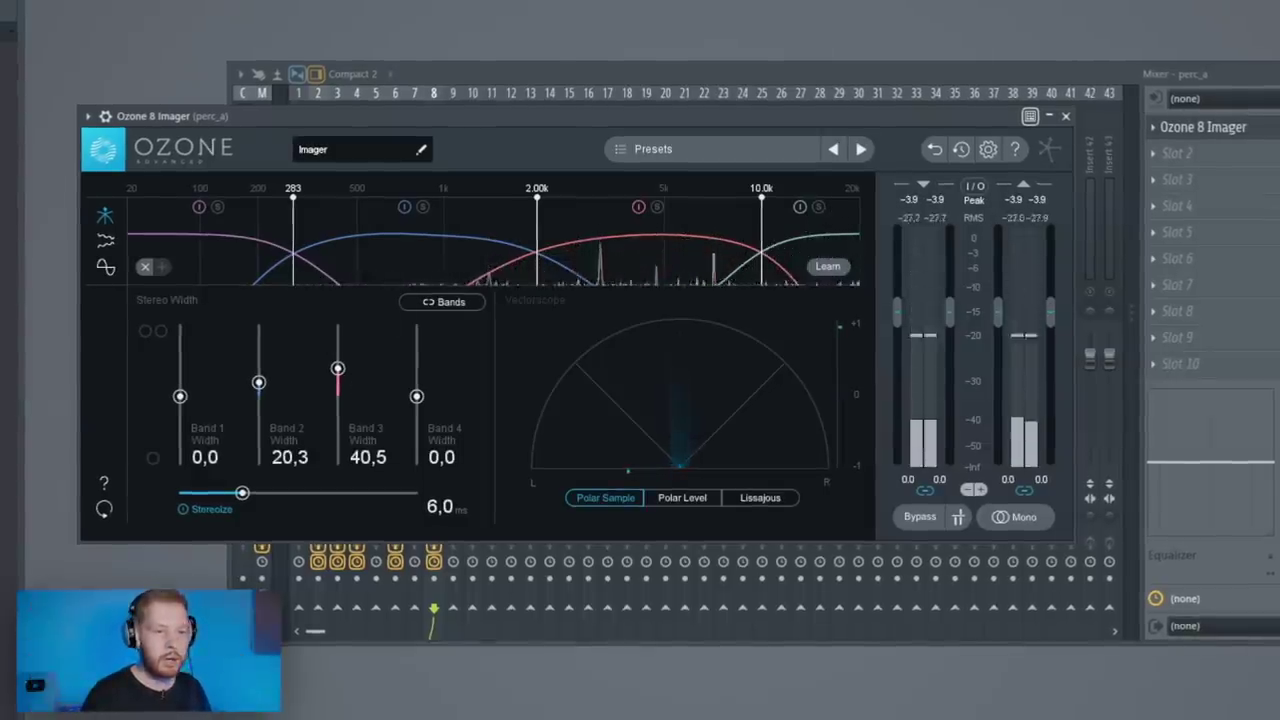
pyautogui.press('Escape')
# - Add Ozone 8 to slot 3 of the Master track and remove its Equalizer module
pyautogui.click(265, 142)
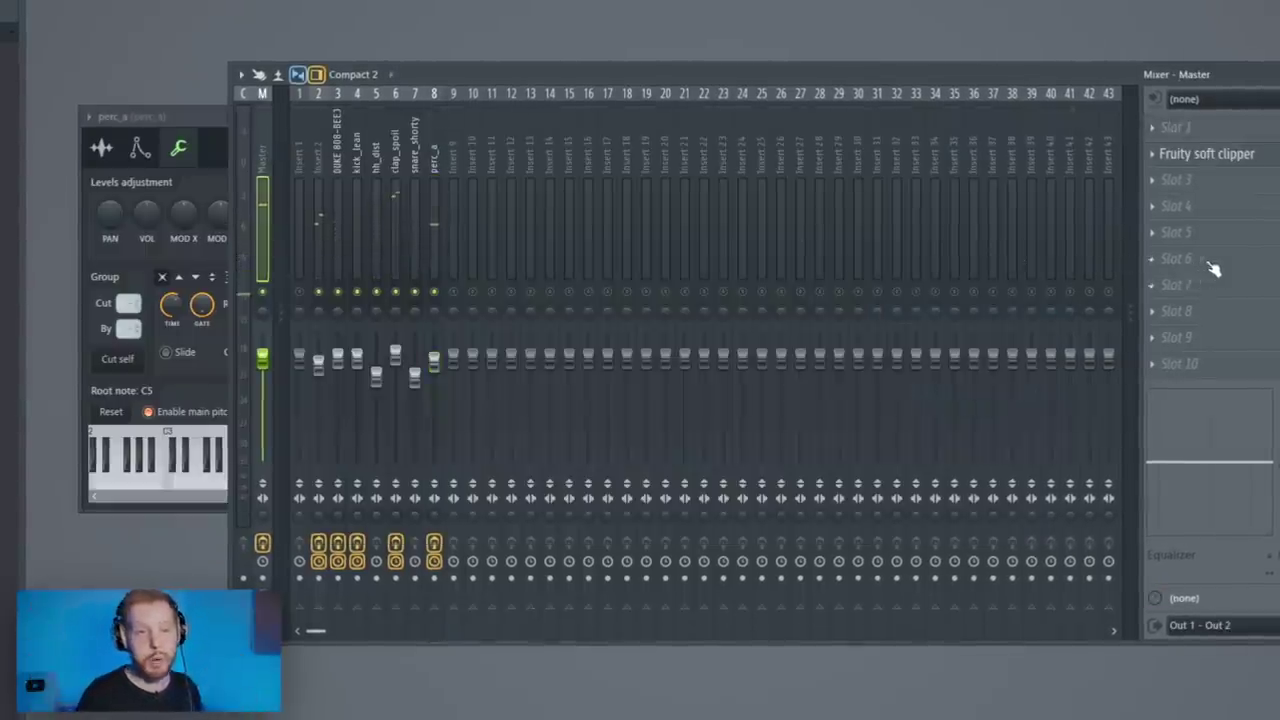
pyautogui.click(1189, 185)
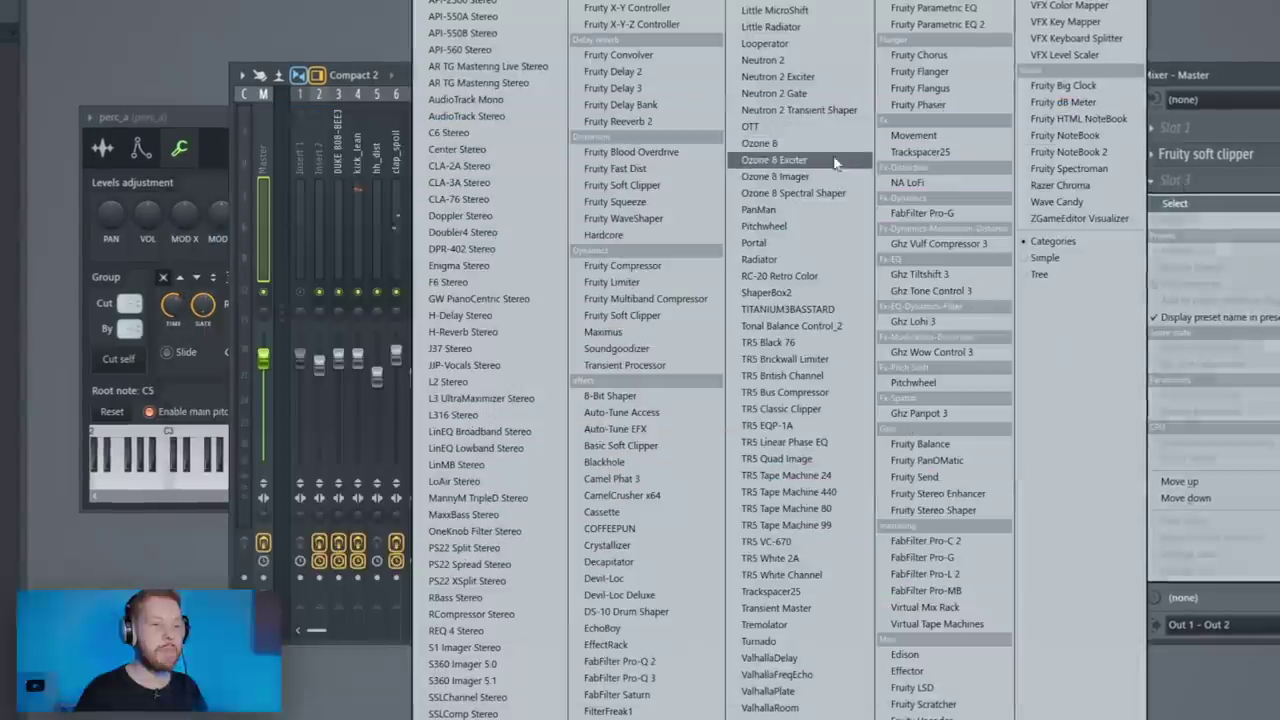
pyautogui.click(812, 148)
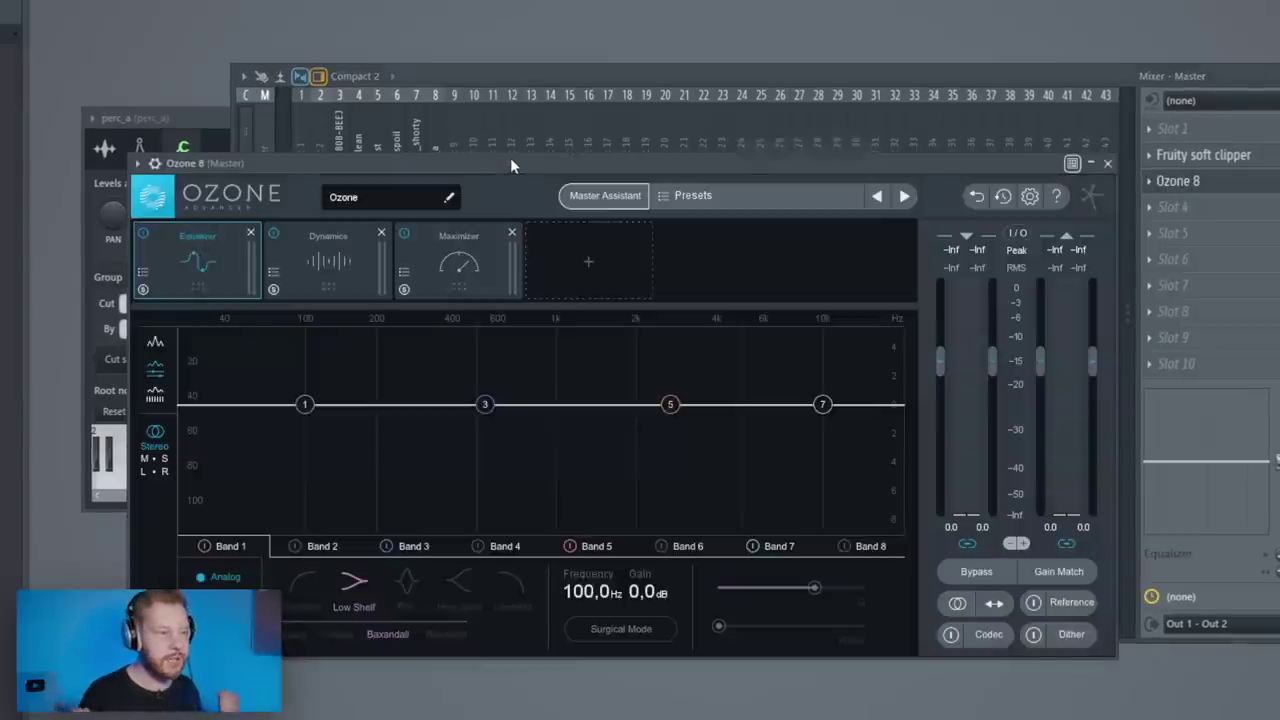
pyautogui.click(250, 232)
pyautogui.click(143, 271)
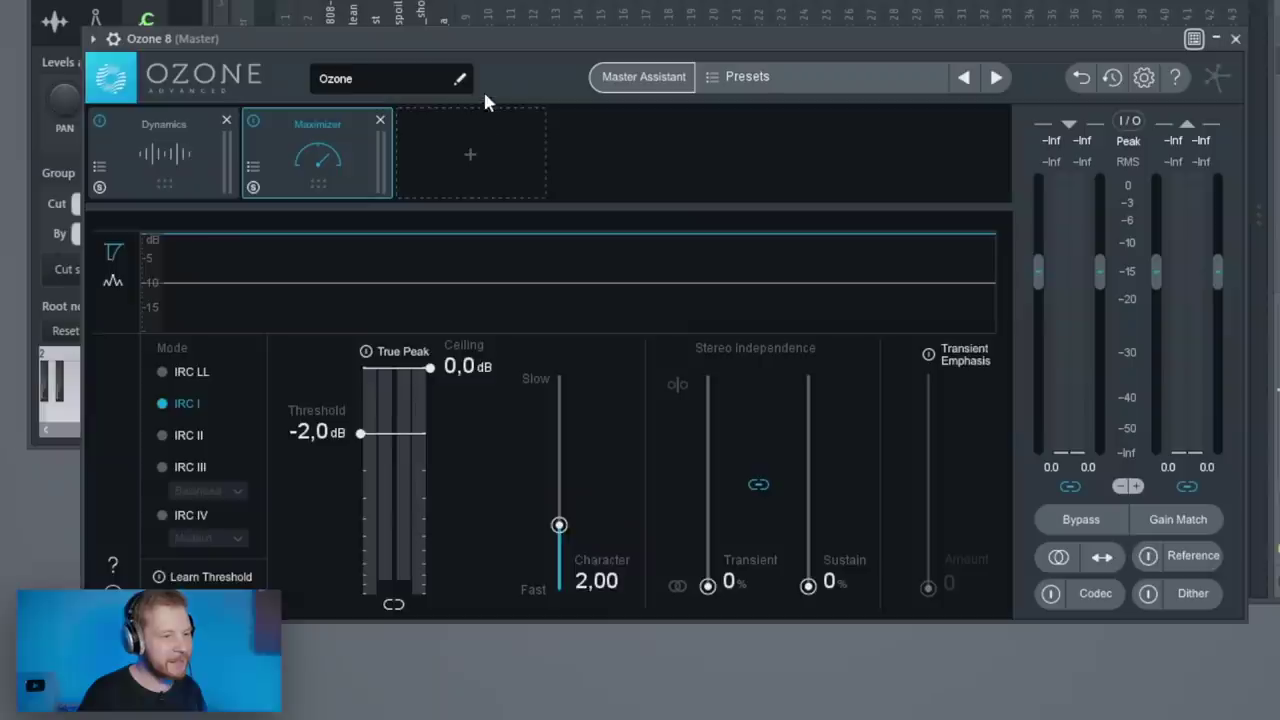
# - Add Exciter, Imager, Dynamic EQ and Vintage EQ modules to the Ozone 8 chain and select the Maximizer
pyautogui.click(510, 166)
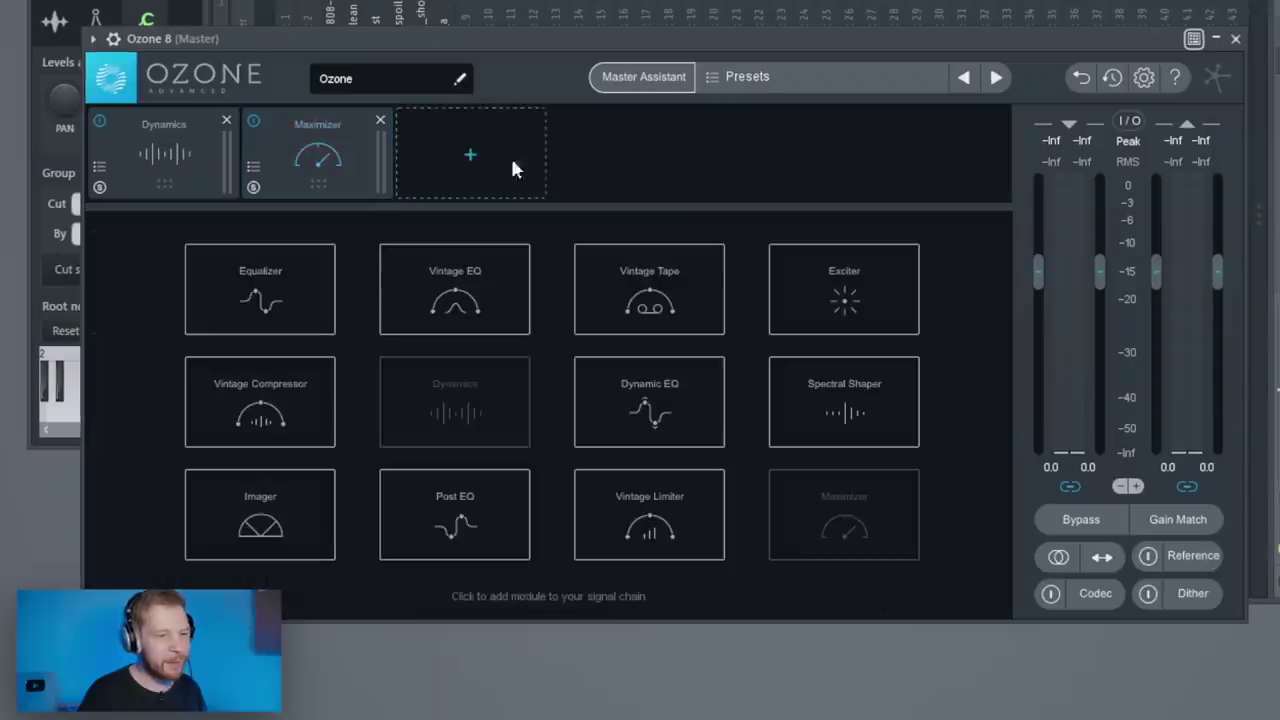
pyautogui.click(853, 292)
pyautogui.click(600, 152)
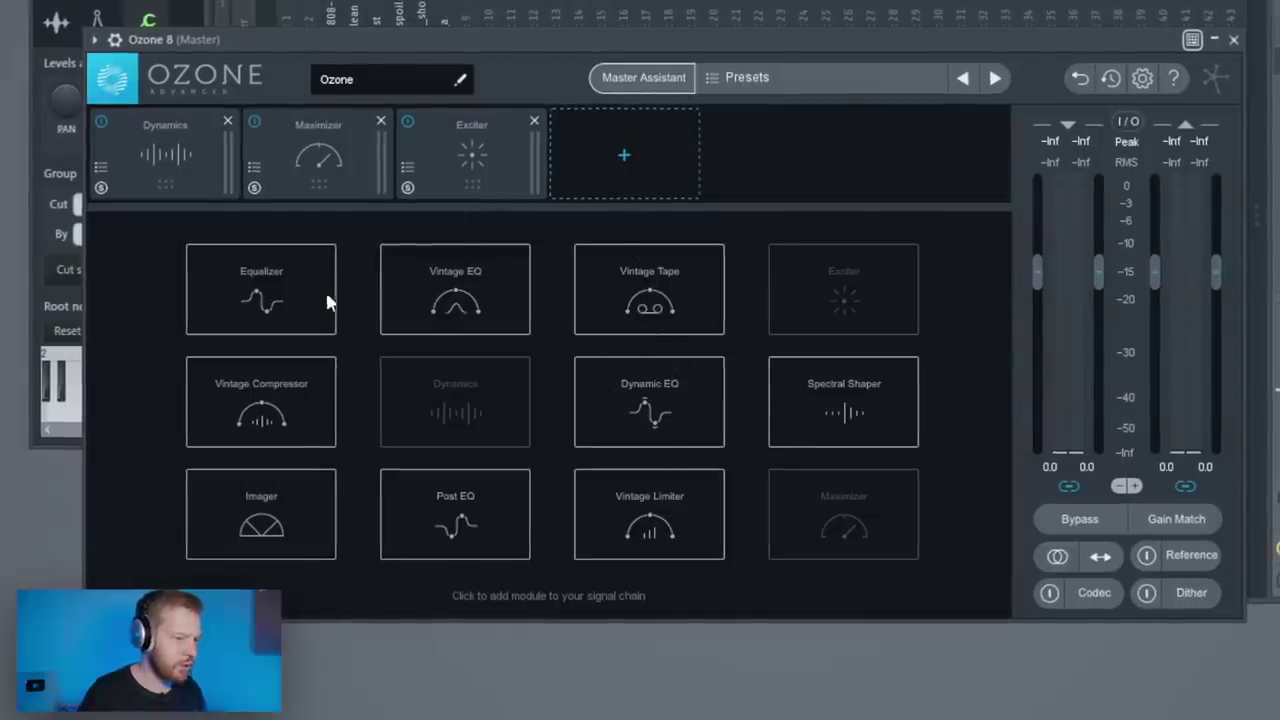
pyautogui.click(292, 508)
pyautogui.click(826, 126)
pyautogui.click(654, 400)
pyautogui.click(926, 143)
pyautogui.click(465, 303)
pyautogui.click(330, 155)
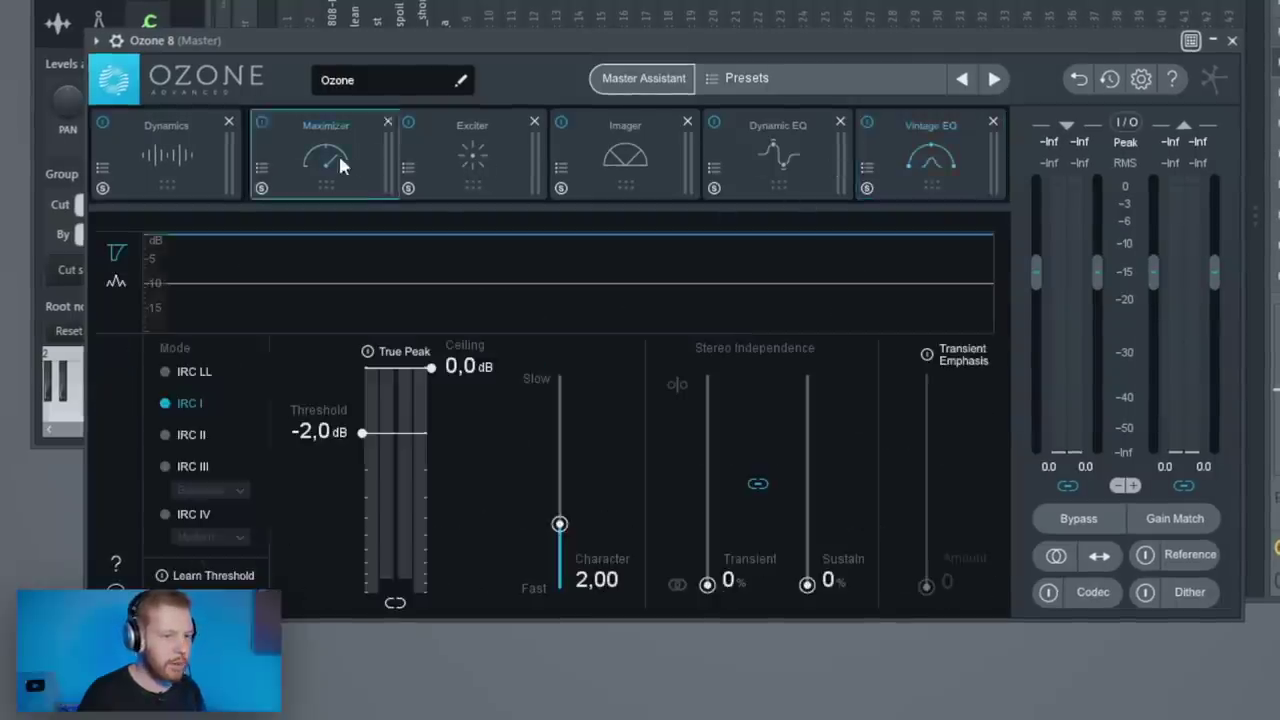
# - Reorder the Ozone 8 modules to Exciter, Dynamics, Vintage EQ, Dynamic EQ, Imager and Maximizer
pyautogui.moveTo(330, 155); pyautogui.dragTo(948, 143)
pyautogui.moveTo(472, 155); pyautogui.dragTo(794, 149)
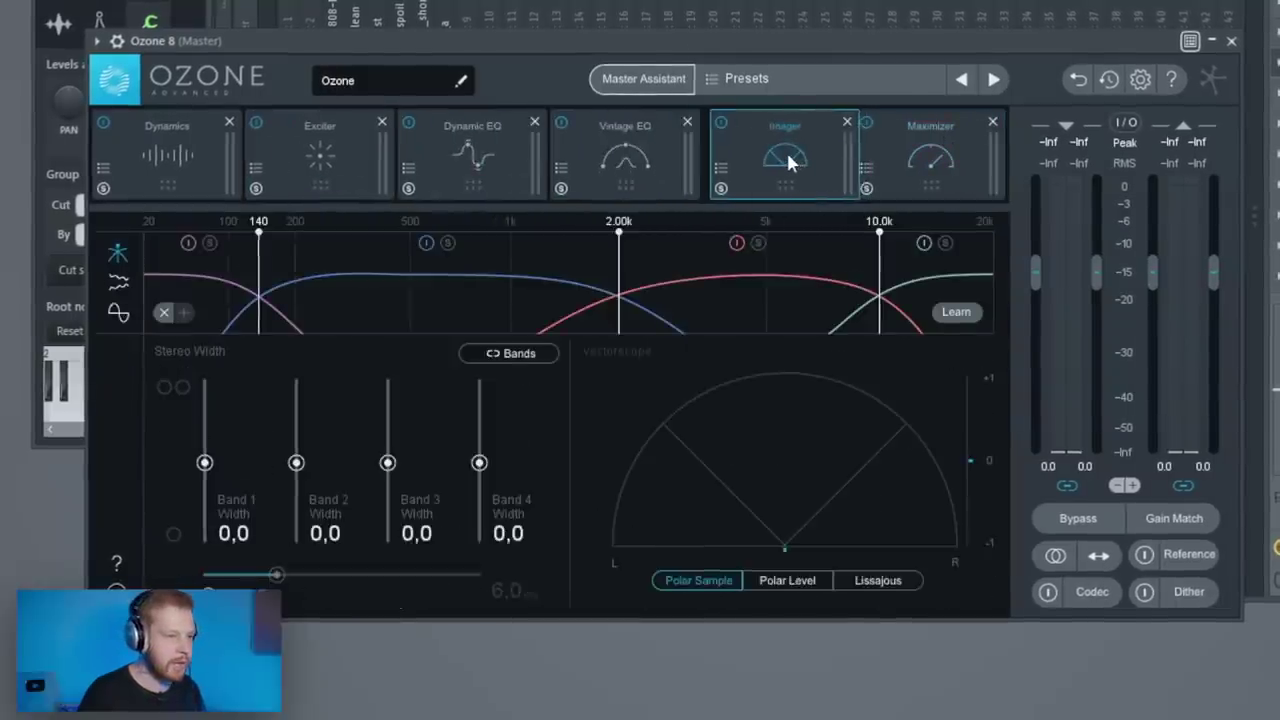
pyautogui.moveTo(470, 155); pyautogui.dragTo(609, 160)
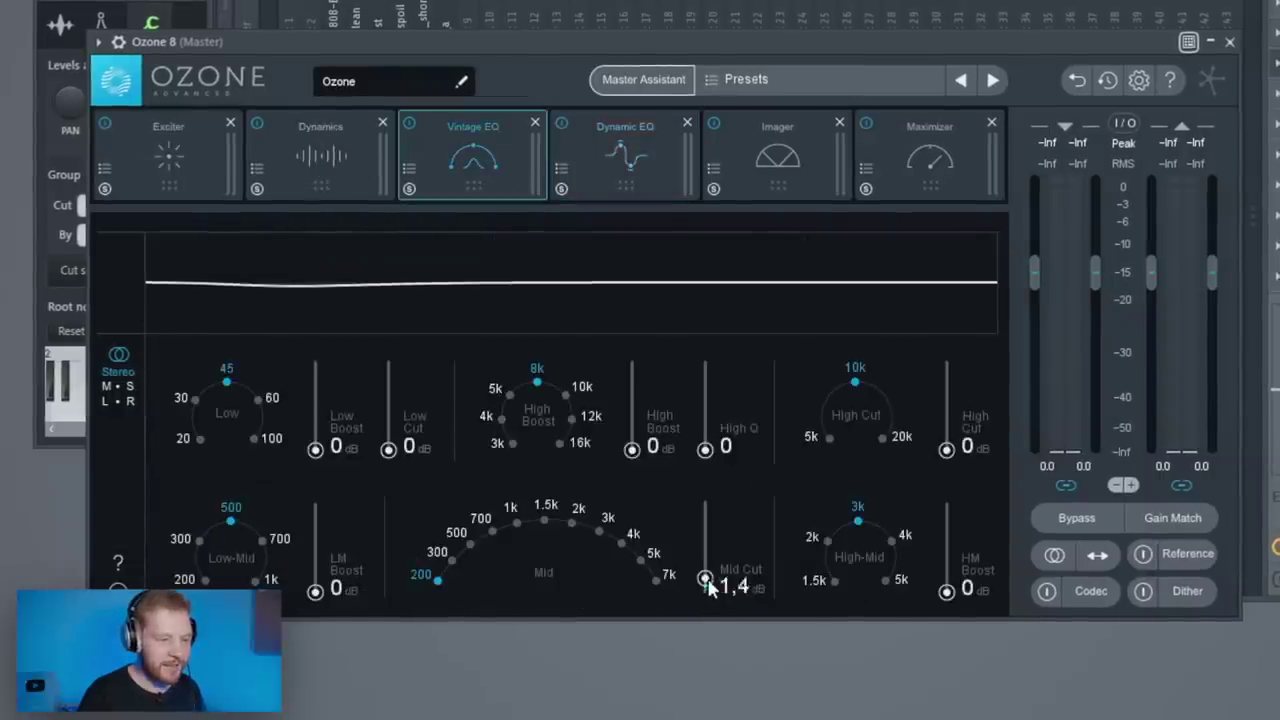
# - During playback, load the Low End Control preset into the Dynamic EQ and reposition bands 1 and 2, with band 2 at -1.7 dB and 180 Hz
pyautogui.press('space')
pyautogui.click(608, 163)
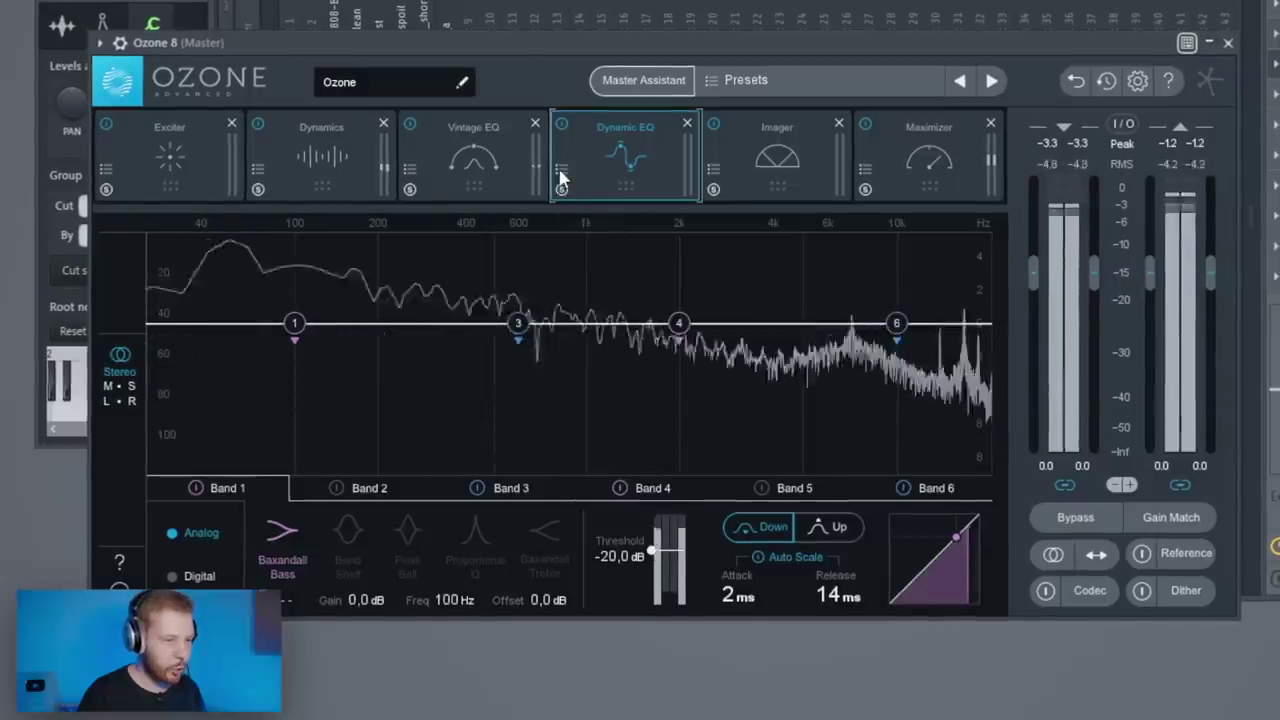
pyautogui.click(561, 170)
pyautogui.click(297, 377)
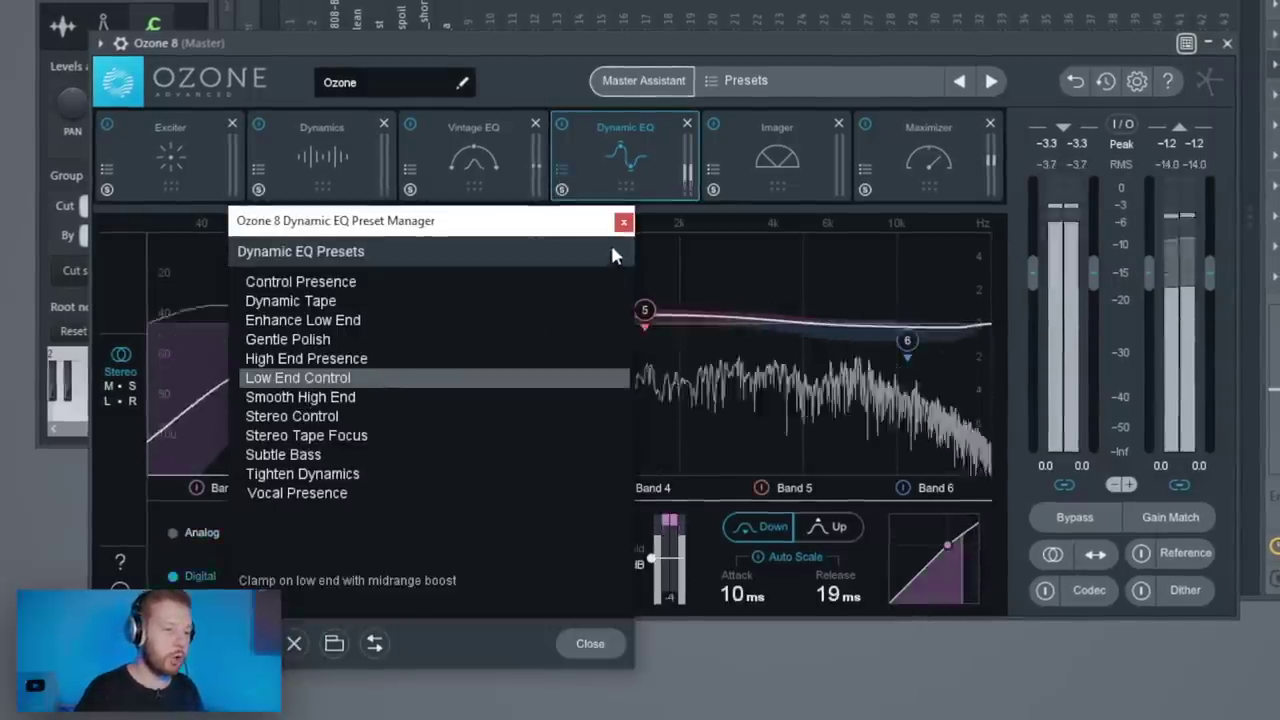
pyautogui.click(622, 222)
pyautogui.moveTo(503, 455); pyautogui.dragTo(503, 378)
pyautogui.moveTo(363, 366); pyautogui.dragTo(363, 354)
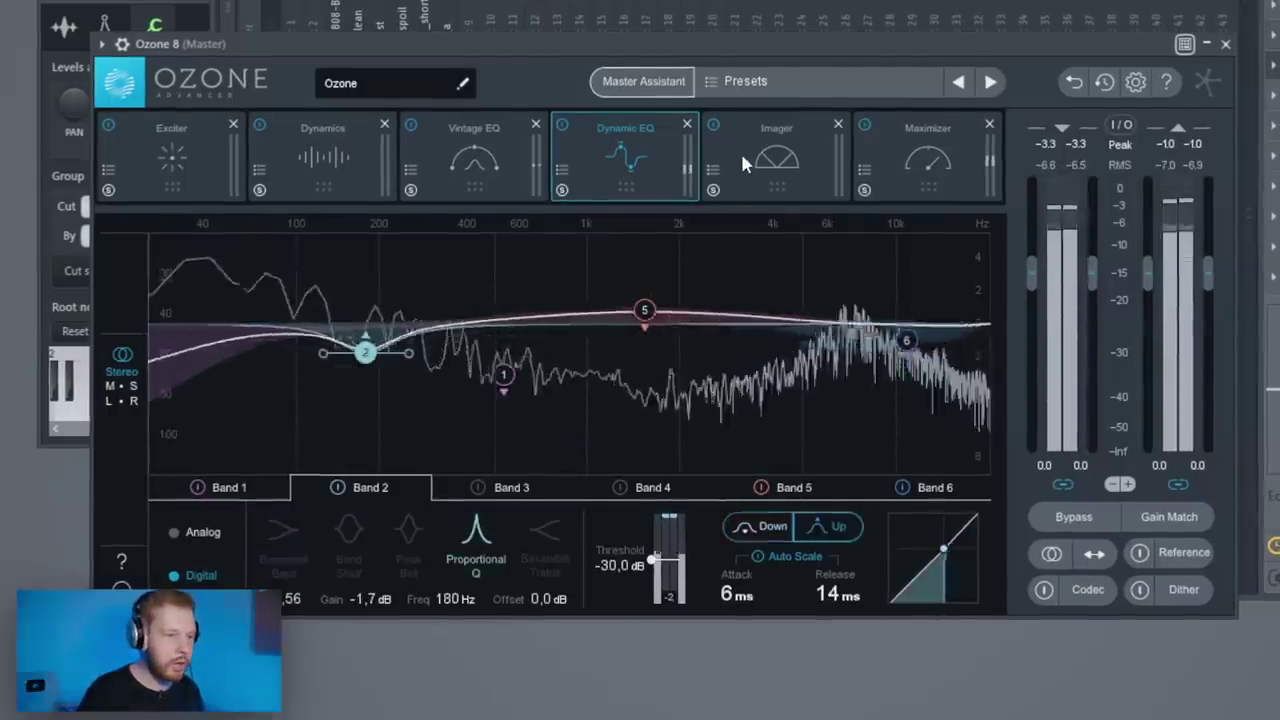
# - Load the Enhanced Space preset into the master chain's Imager
pyautogui.click(742, 156)
pyautogui.click(712, 171)
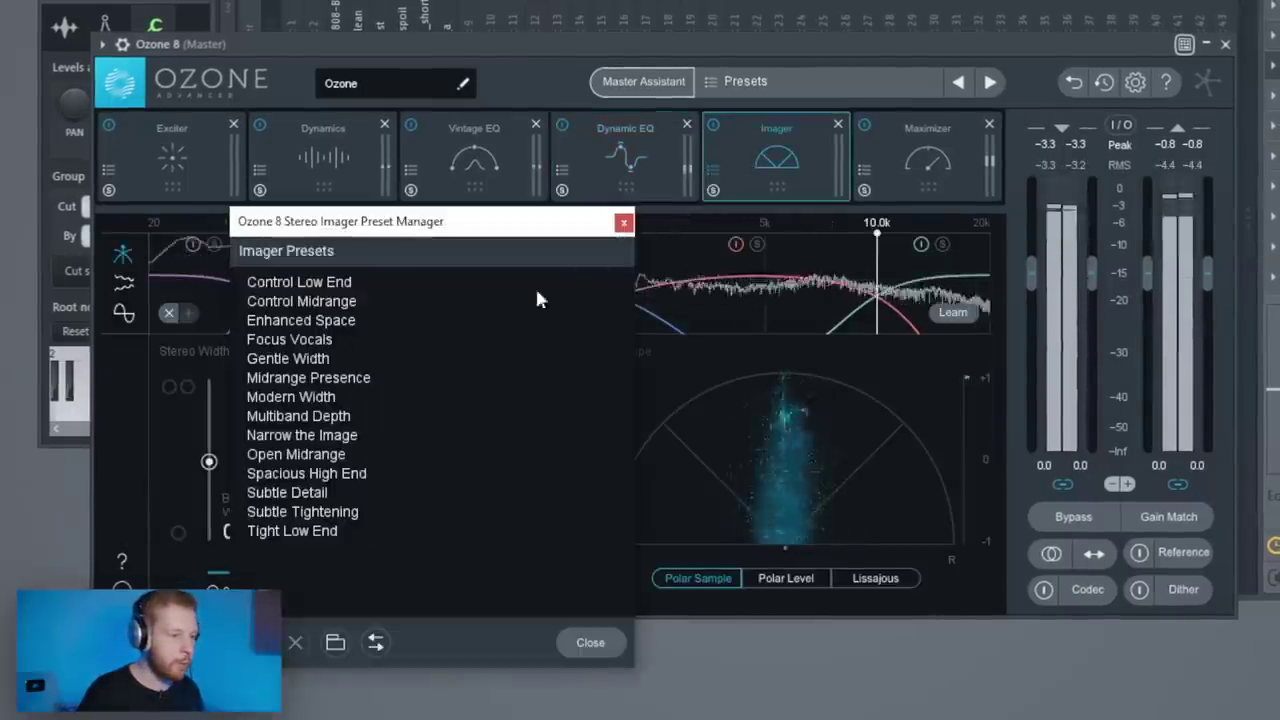
pyautogui.click(322, 321)
pyautogui.click(623, 222)
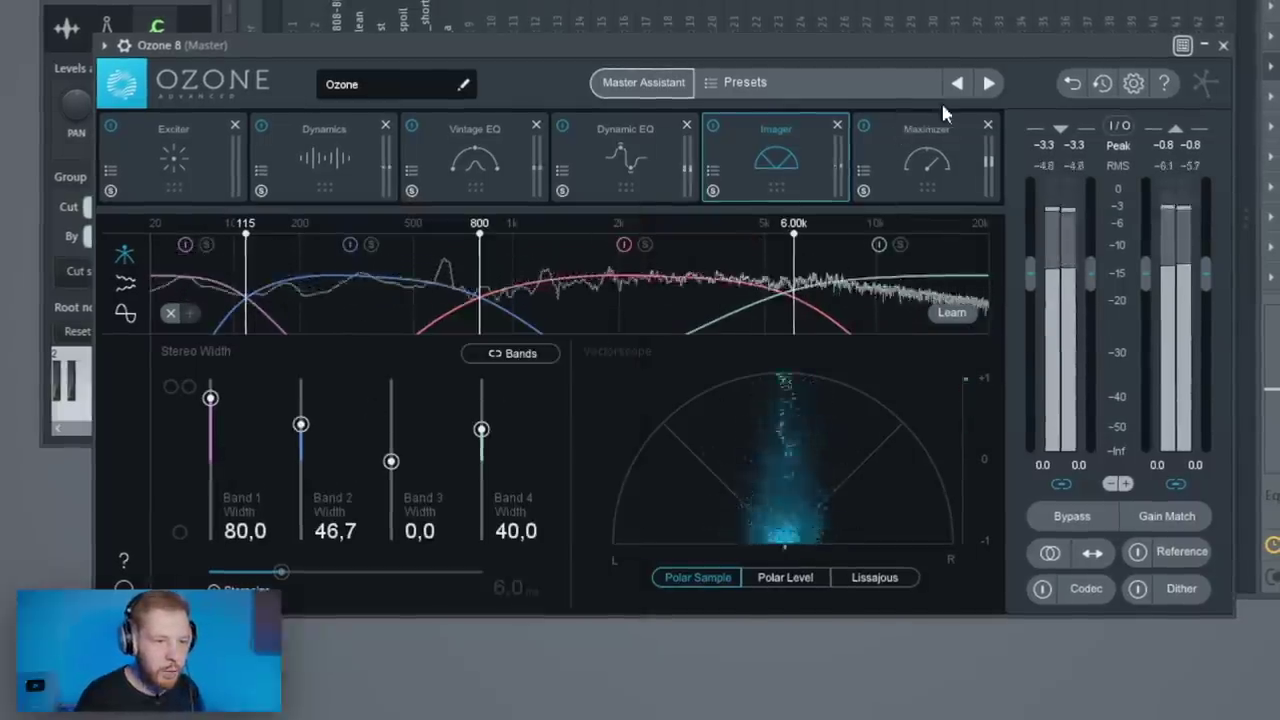
# - Set the Maximizer ceiling to -1.0 dB, lower its threshold to about -5.8 dB and raise the Transient Emphasis amount
pyautogui.click(926, 155)
pyautogui.moveTo(446, 364); pyautogui.dragTo(443, 406)
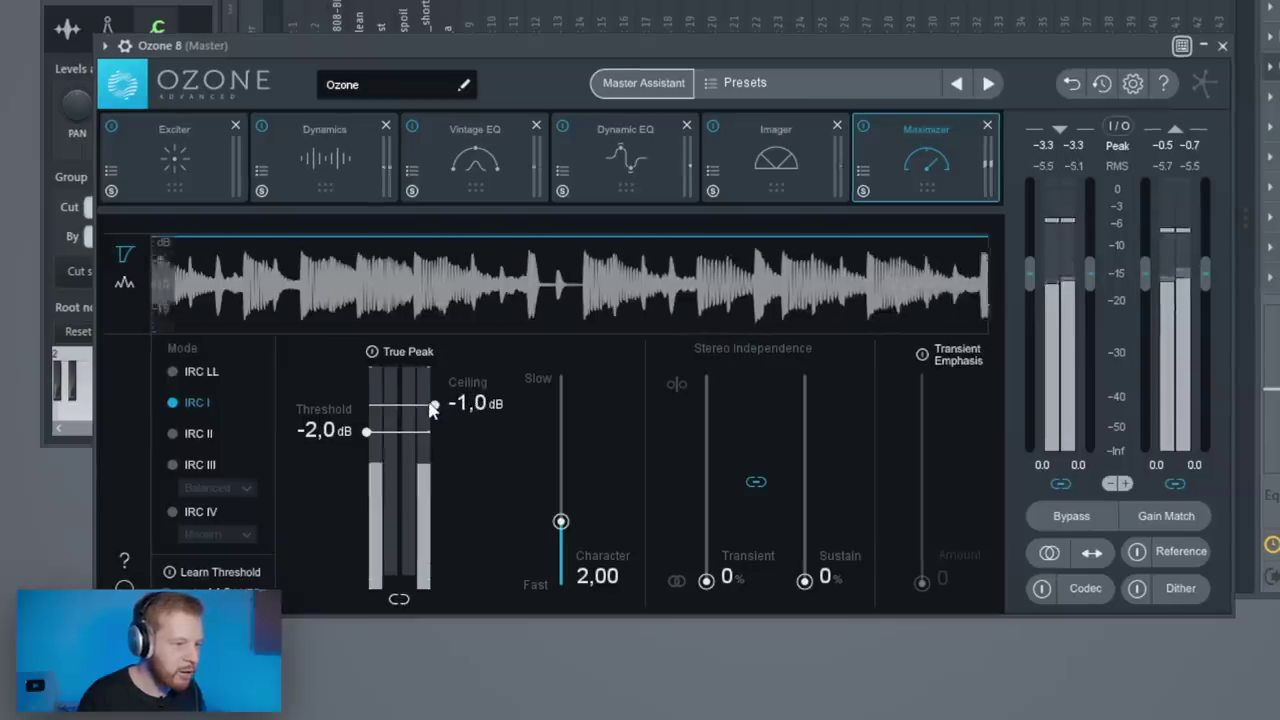
pyautogui.moveTo(366, 431); pyautogui.dragTo(365, 477)
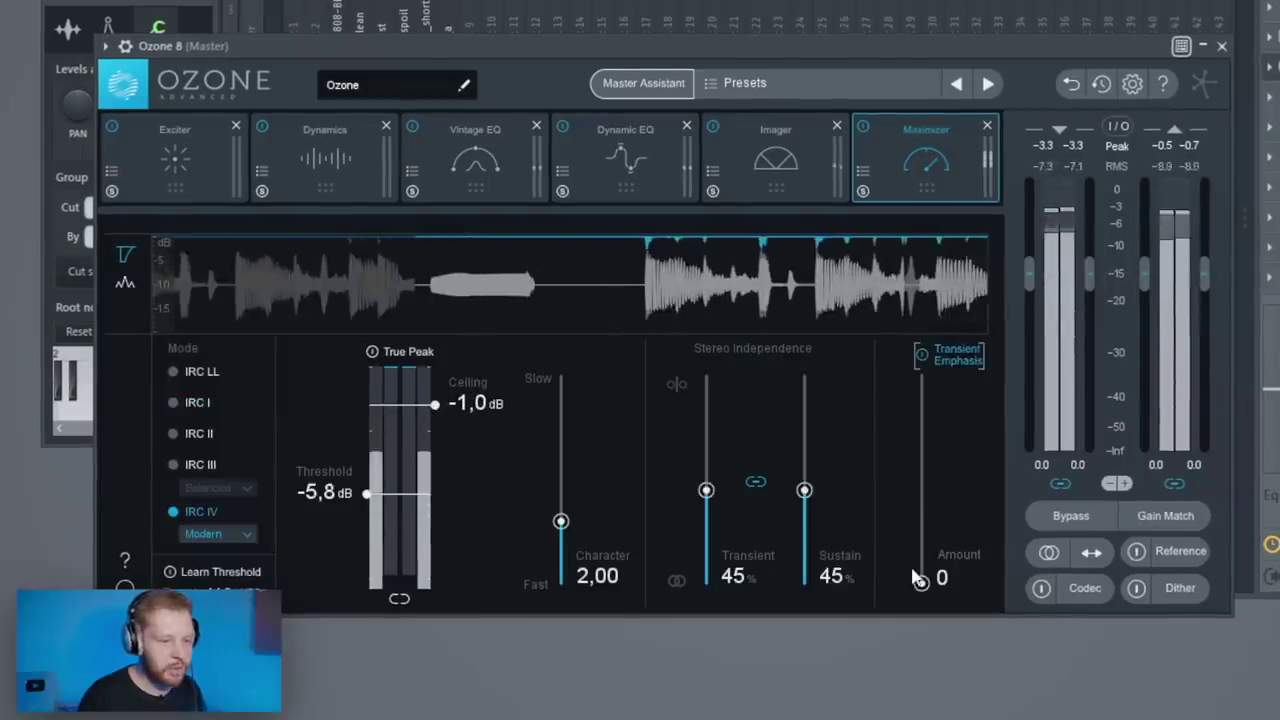
pyautogui.moveTo(921, 583); pyautogui.dragTo(958, 477)
pyautogui.moveTo(432, 497); pyautogui.dragTo(432, 511)
# - Load the Exciter's Gentle High End preset, reduce its third band mix to about 26.1% and close Ozone 8
pyautogui.click(145, 175)
pyautogui.click(113, 172)
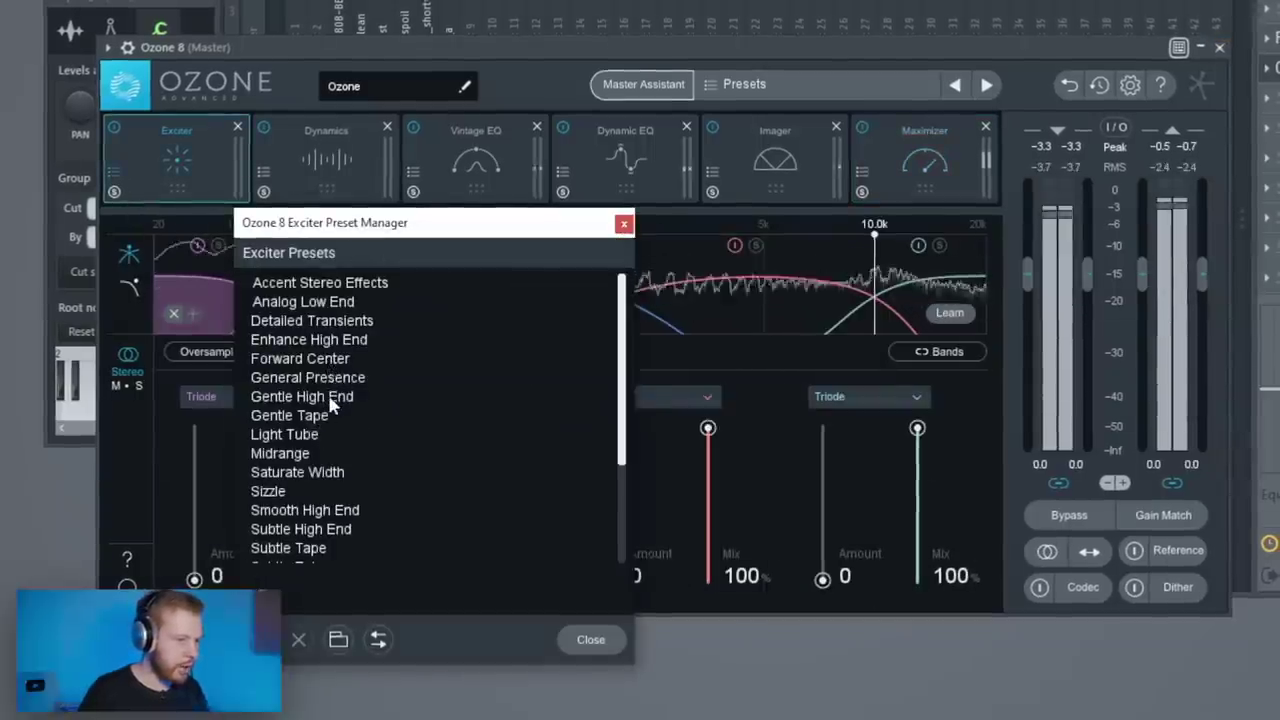
pyautogui.click(328, 396)
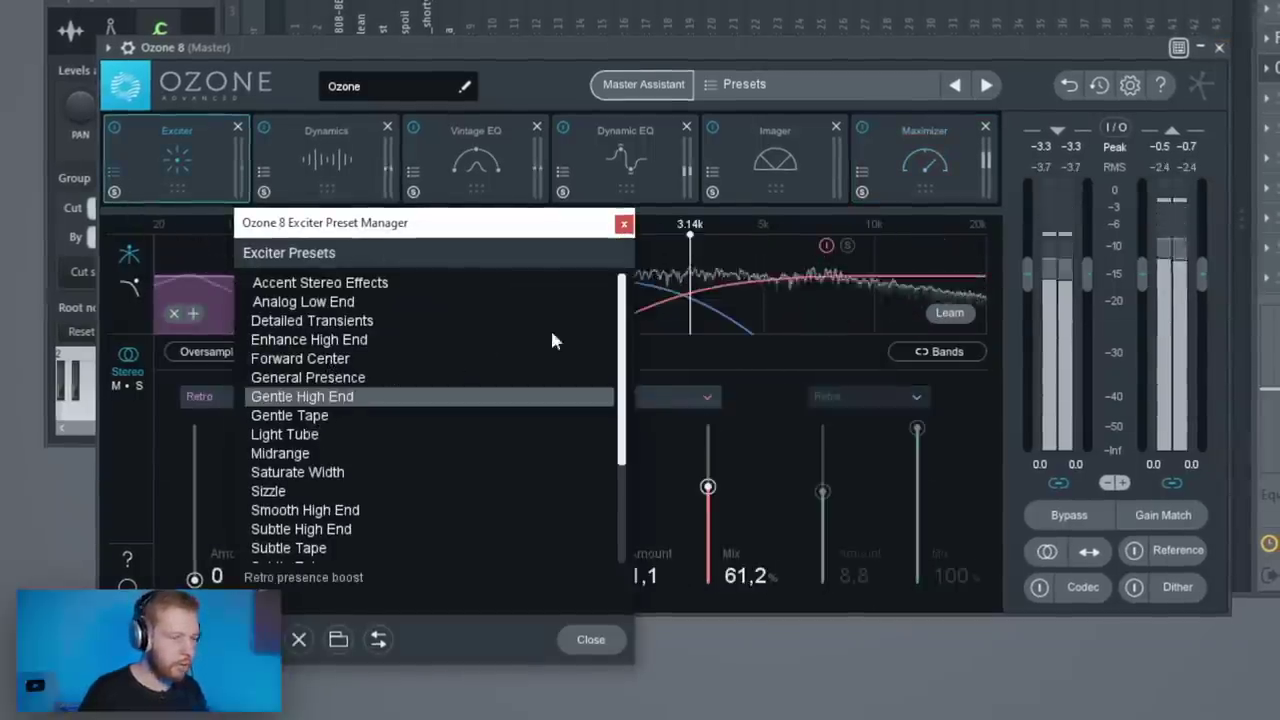
pyautogui.click(623, 223)
pyautogui.moveTo(707, 488); pyautogui.dragTo(723, 546)
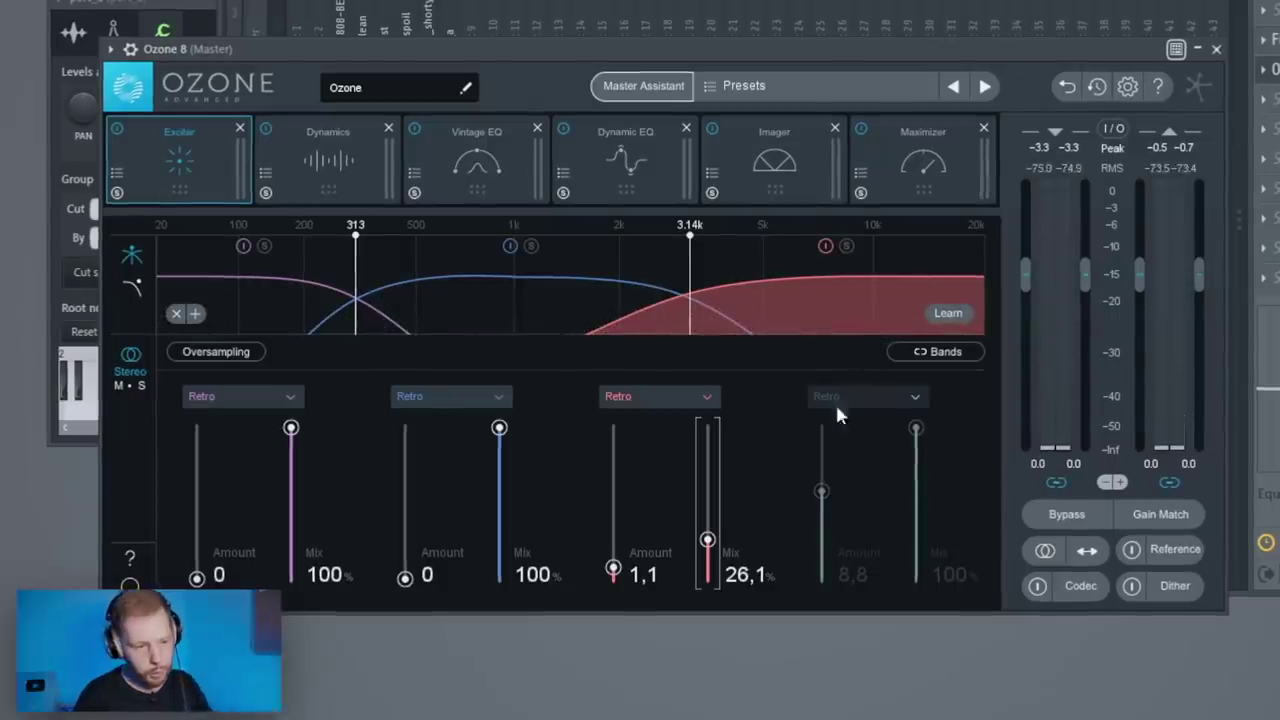
pyautogui.click(1215, 50)
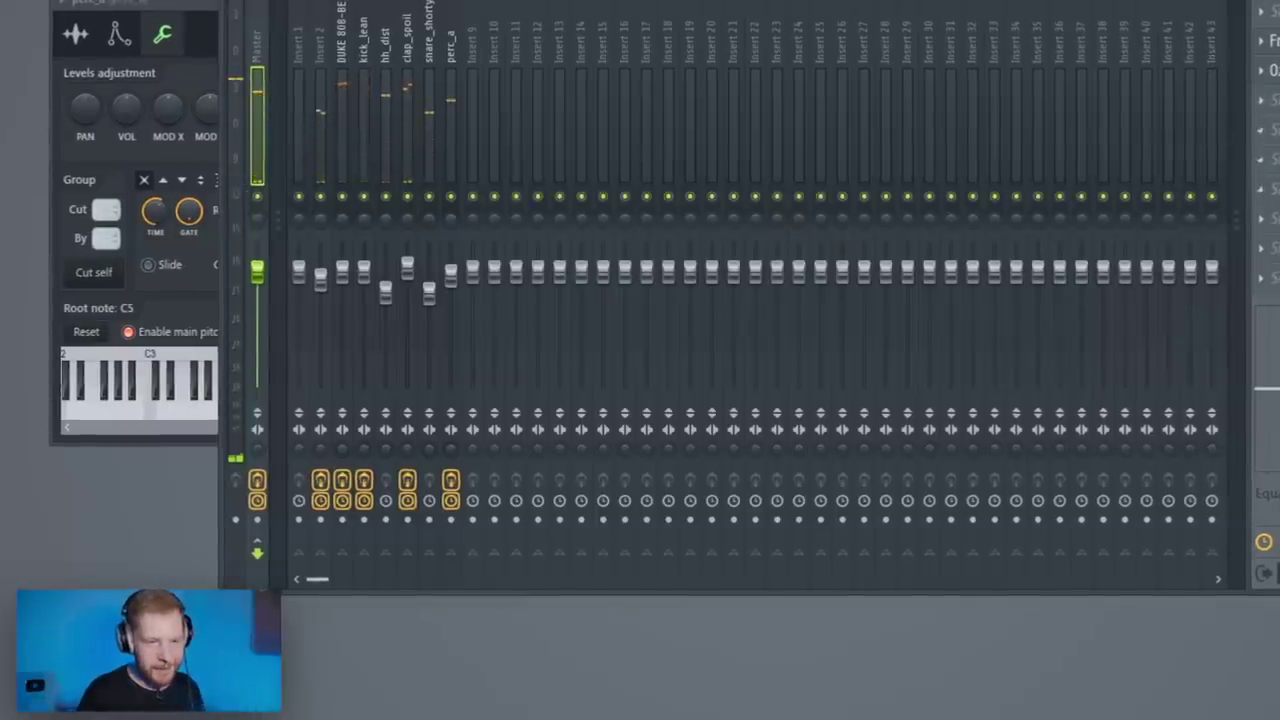
# - Add Edison to the Master track's next free slot, below Ozone 8
pyautogui.click(1261, 100)
pyautogui.moveTo(1272, 126)
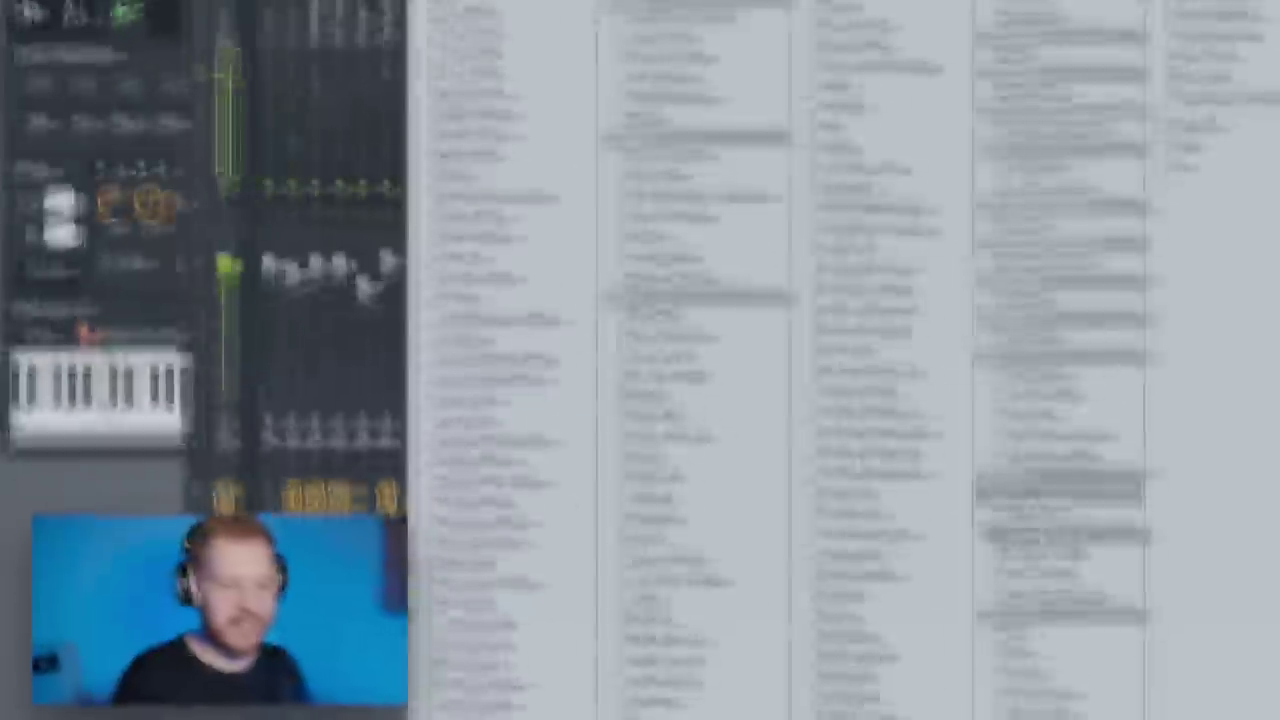
pyautogui.click(982, 606)
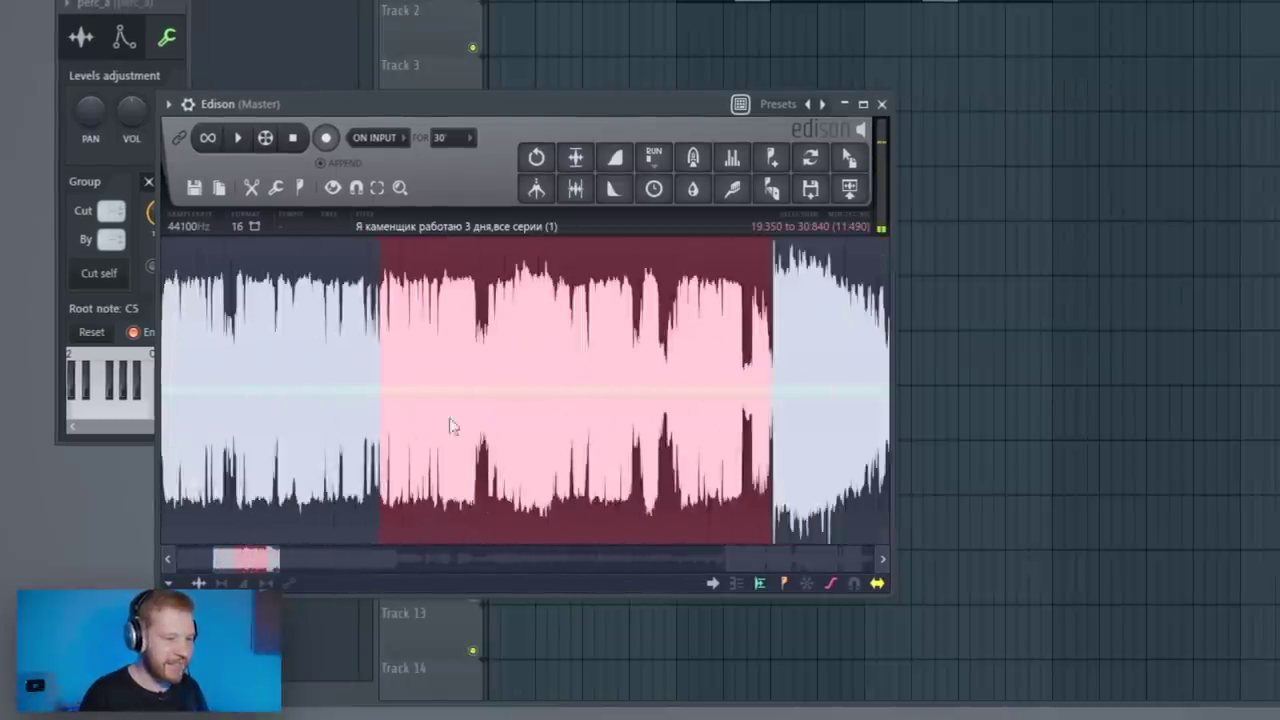
# - Place the Edison selection from 19.350 to 33.490 as an audio clip at the start of playlist Track 3
pyautogui.scroll(-2, 758, 394)
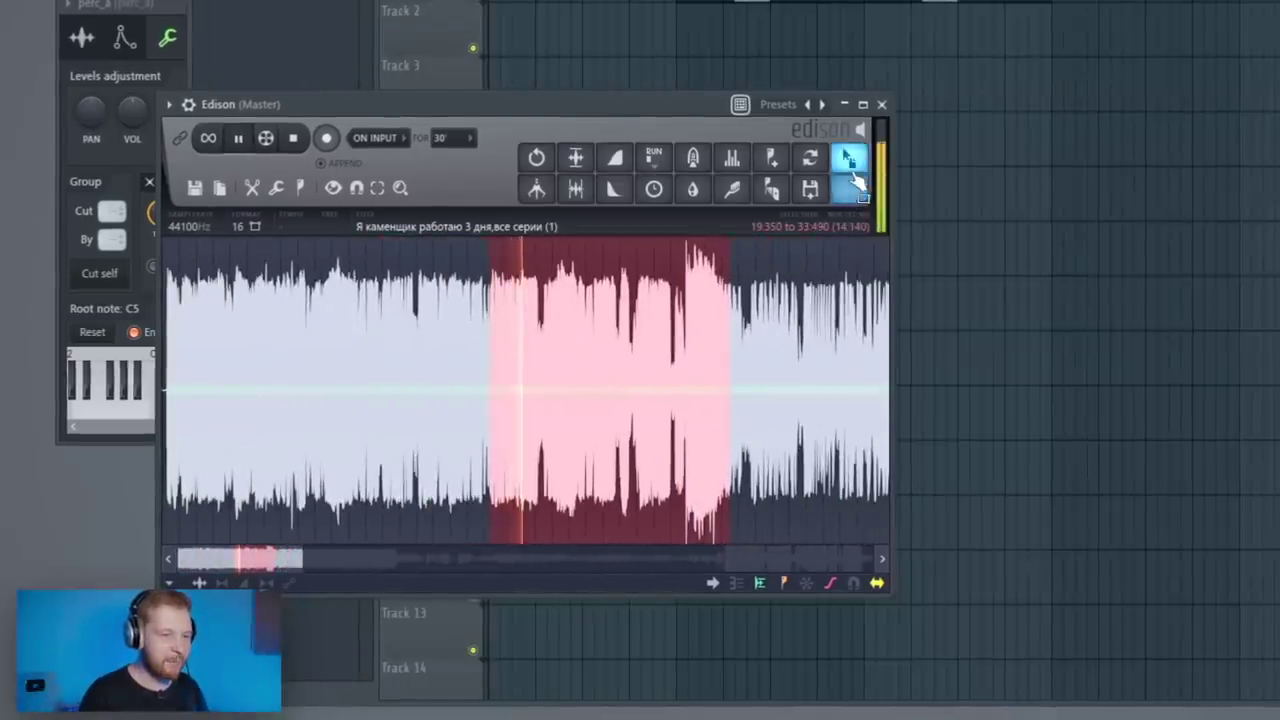
pyautogui.moveTo(855, 183); pyautogui.dragTo(234, 163)
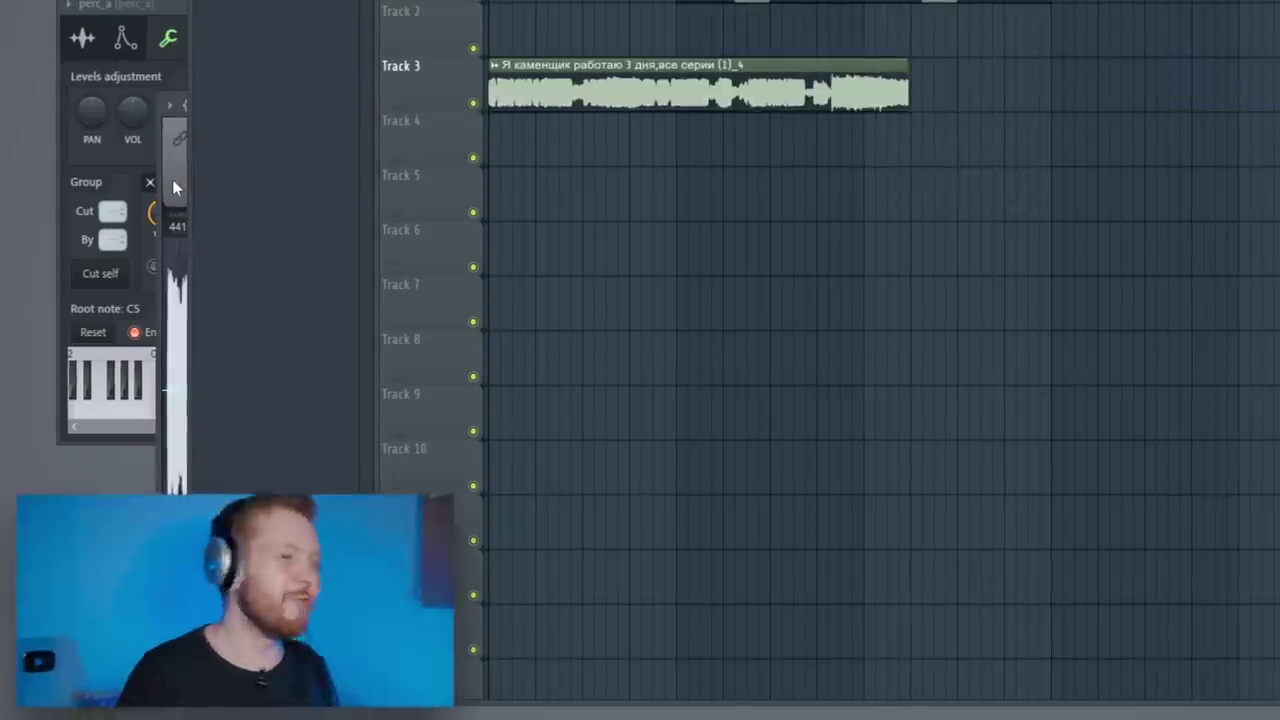
pyautogui.click(172, 186)
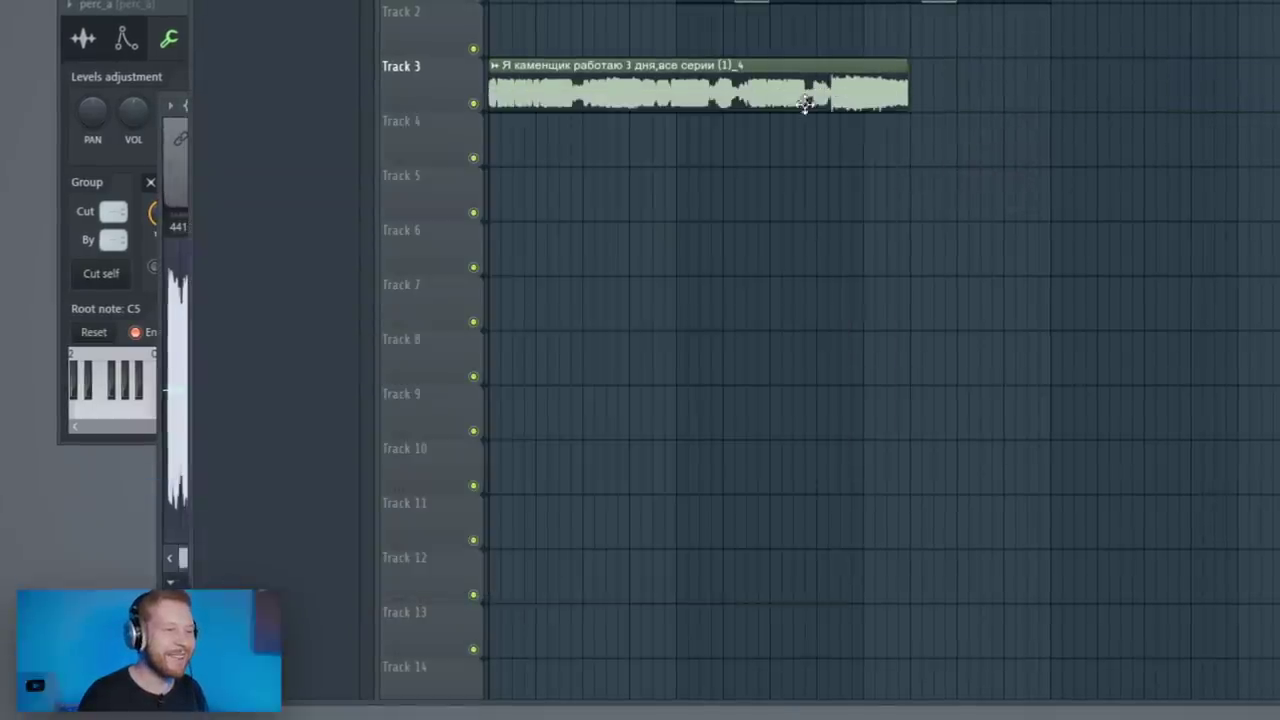
# - Open the Track 3 audio clip's channel settings and lower the level of its mixer track, Insert 13
pyautogui.doubleClick(804, 102)
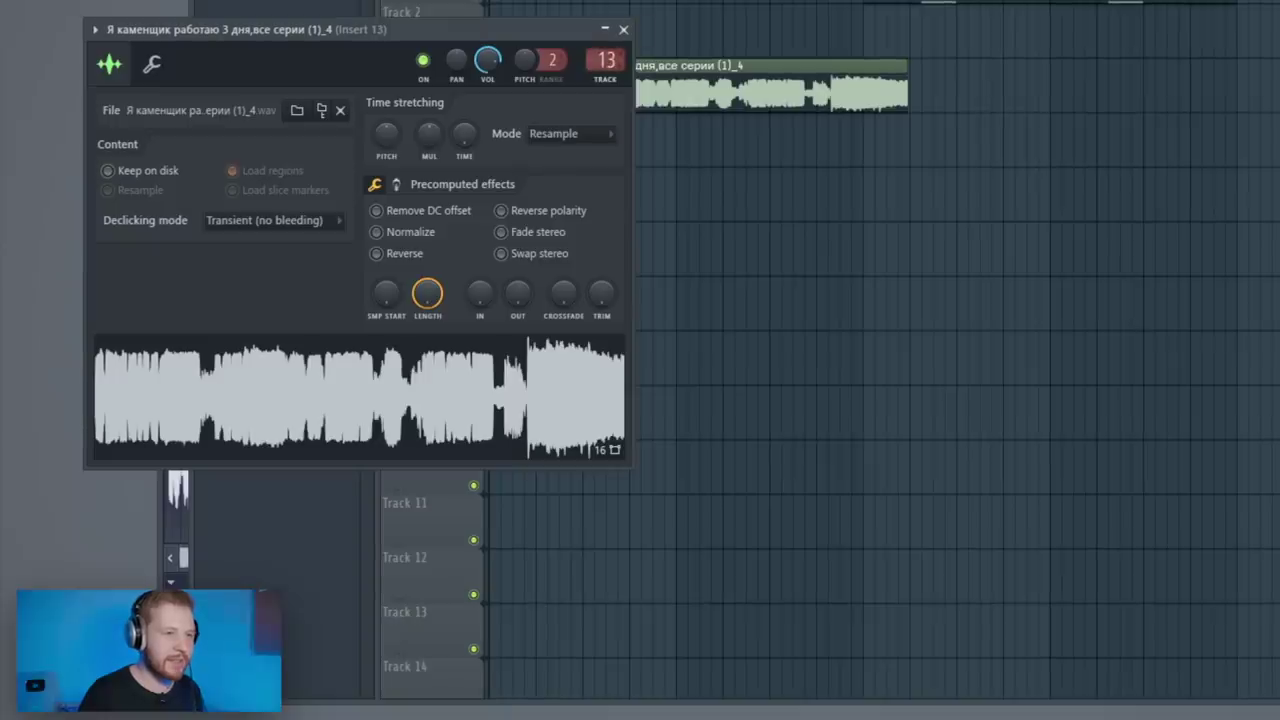
pyautogui.press('F9')
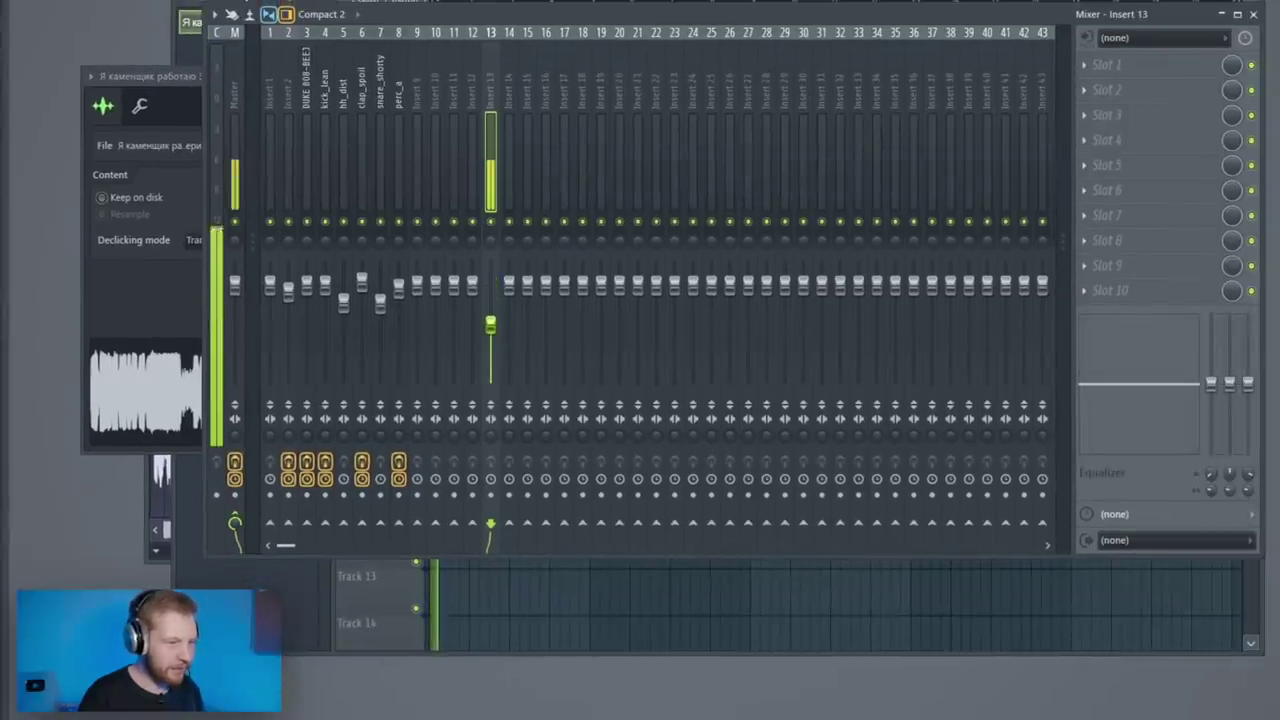
pyautogui.click(604, 604)
# - Create volume automation for the Track 3 audio clip and shape a fade-out at its end from bar 9
pyautogui.click(436, 107)
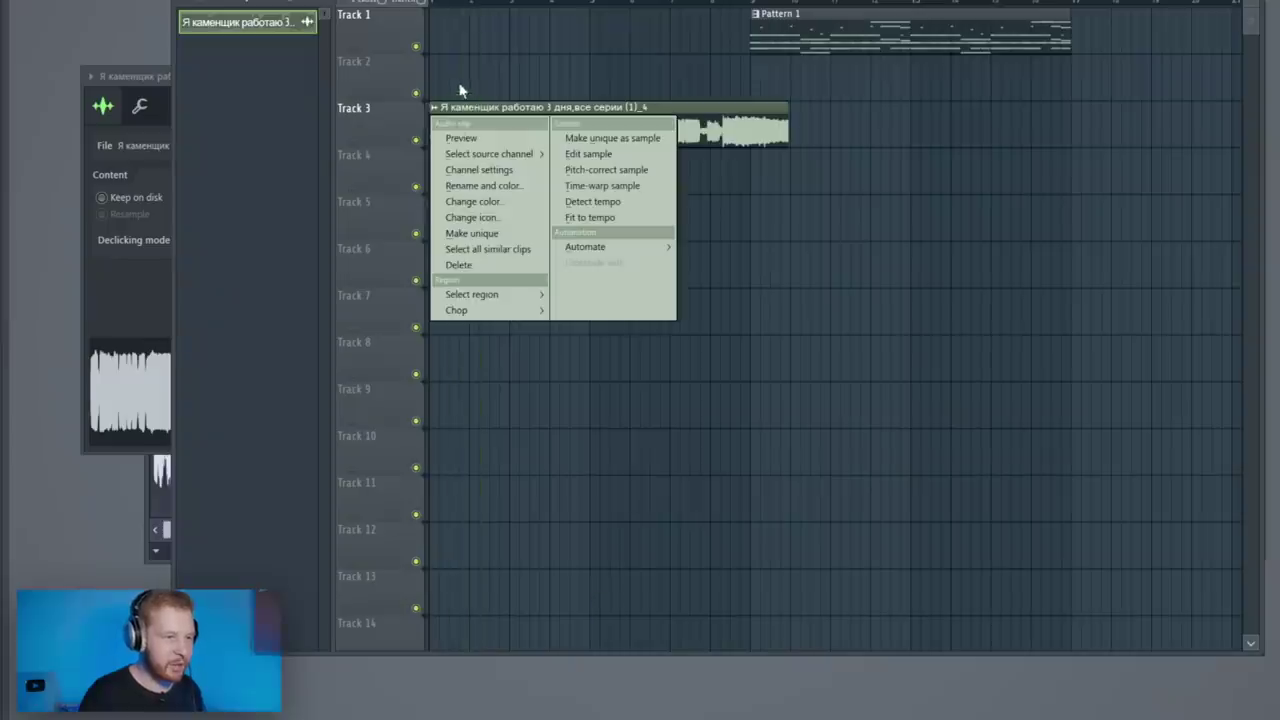
pyautogui.click(433, 110)
pyautogui.click(433, 110)
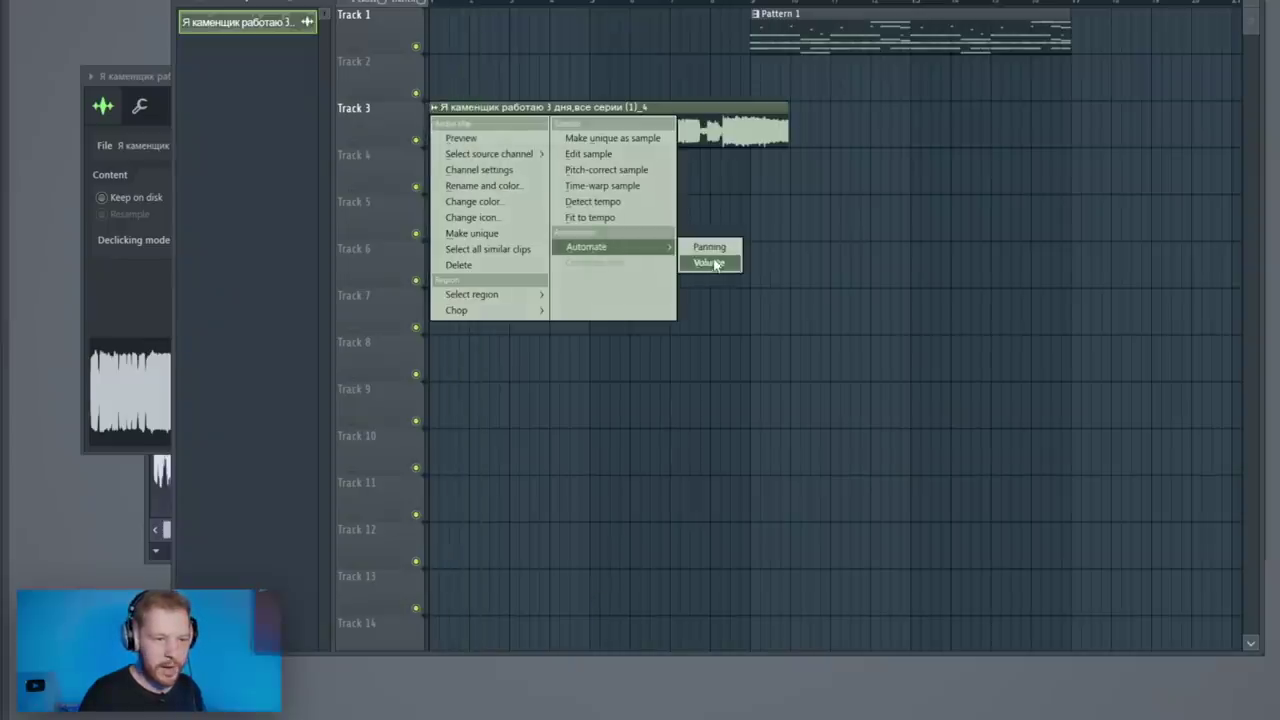
pyautogui.click(712, 263)
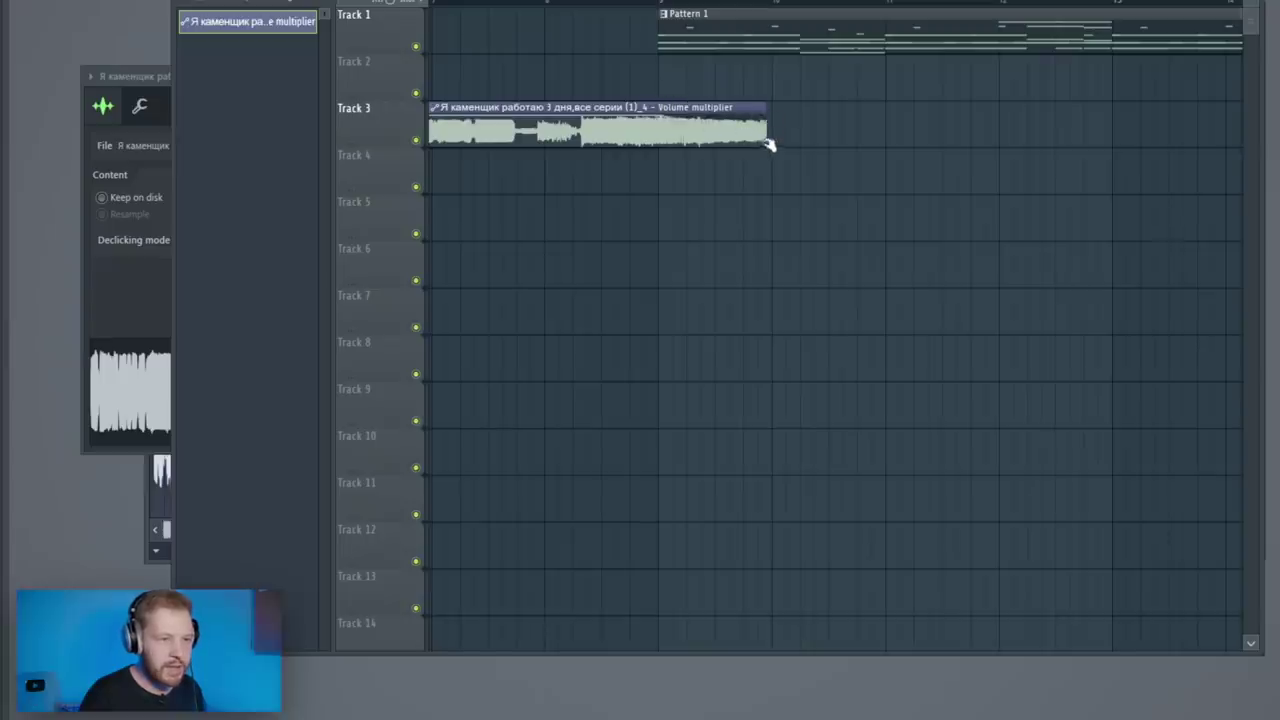
pyautogui.press('space')
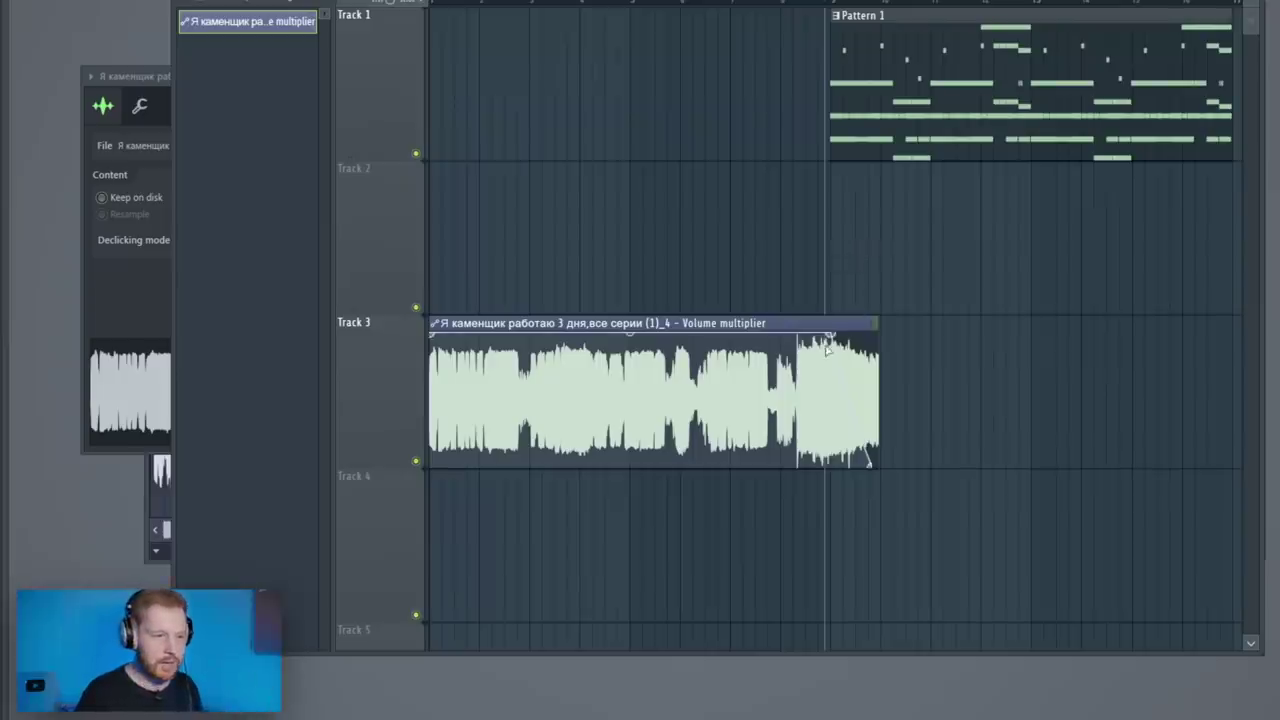
pyautogui.scroll(-2, 648, 78)
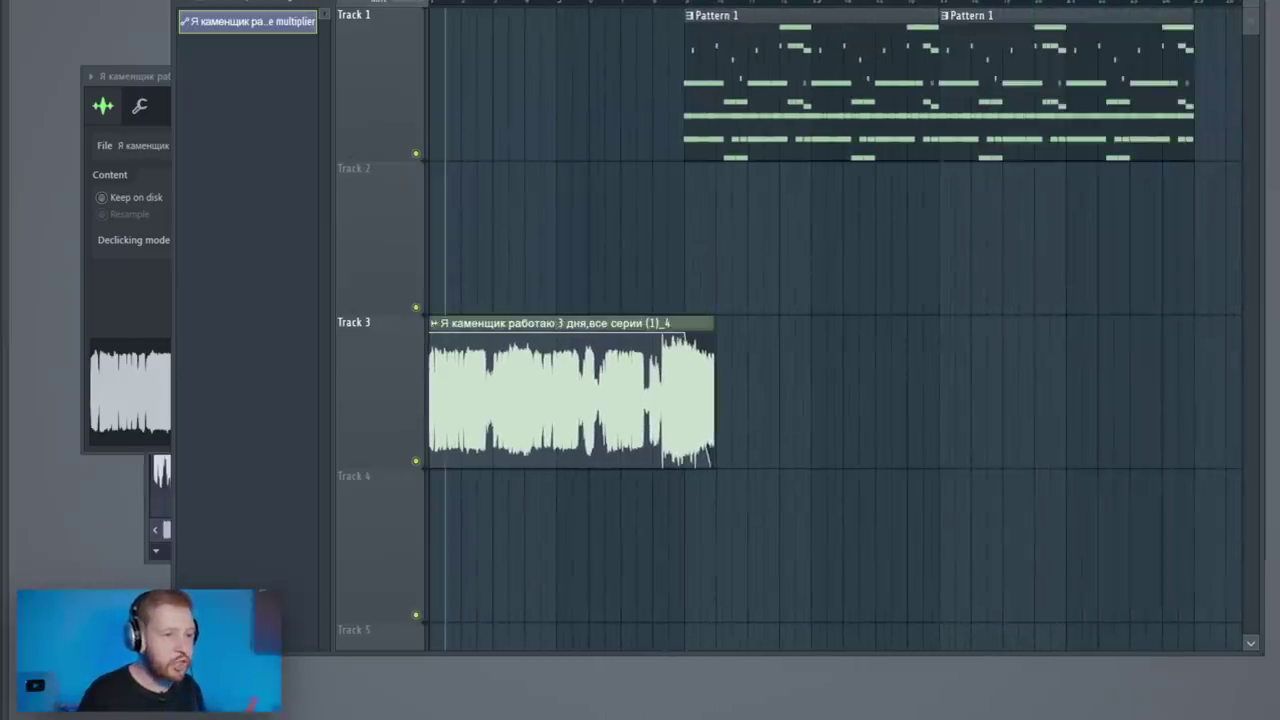
# - Copy the notes of all Unsorted channels from Pattern 1 into a new Pattern 2
pyautogui.press('F6')
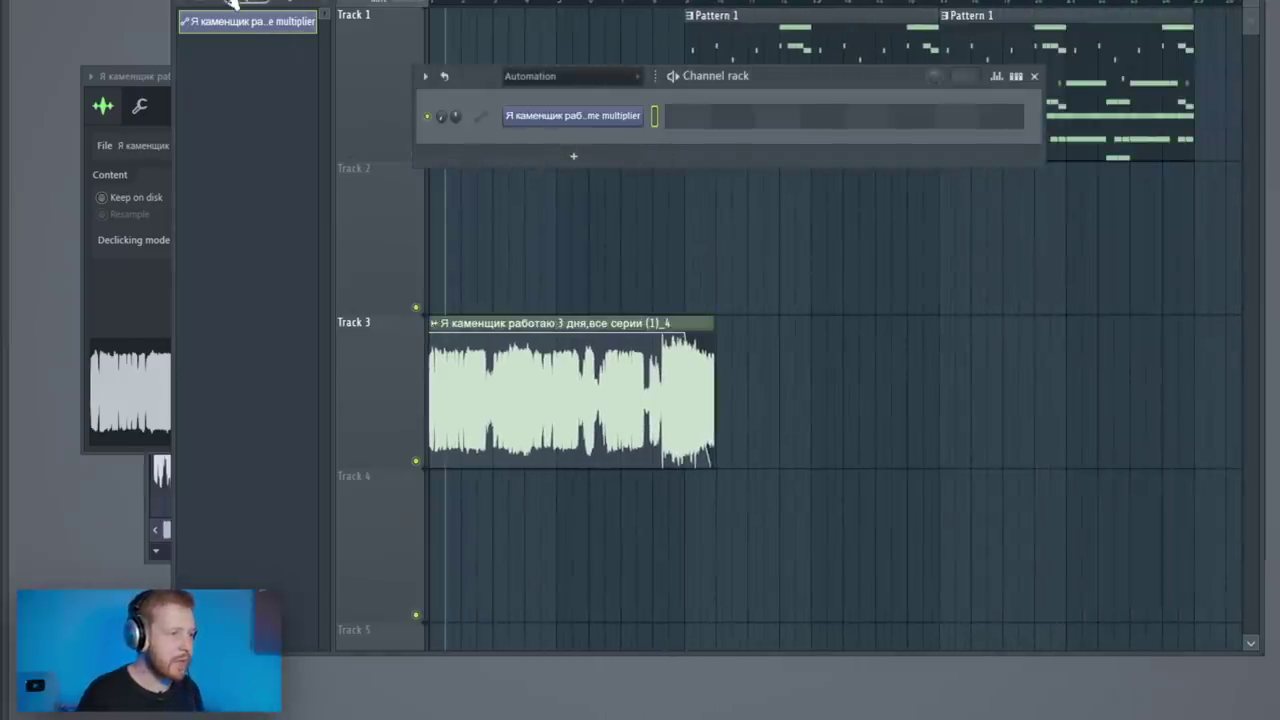
pyautogui.click(206, 3)
pyautogui.press('F6')
pyautogui.click(562, 77)
pyautogui.click(548, 148)
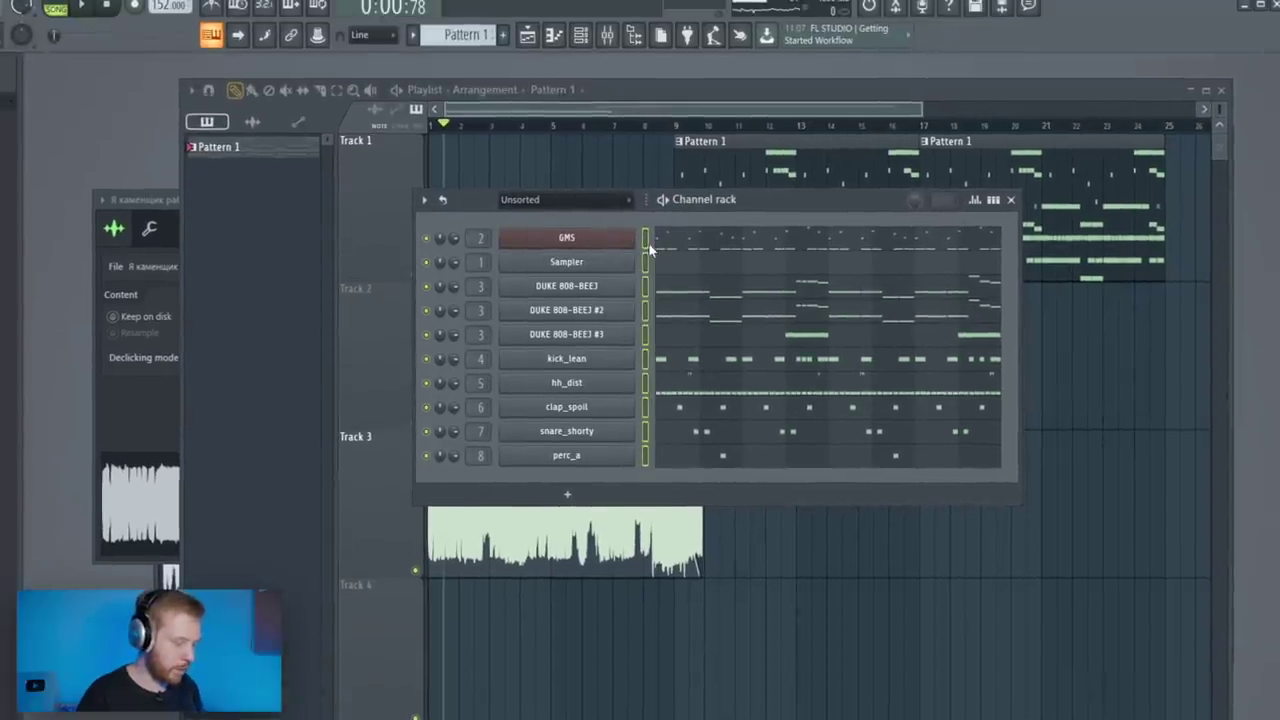
pyautogui.press('KP_Add')
pyautogui.hotkey('ctrl', 'v')
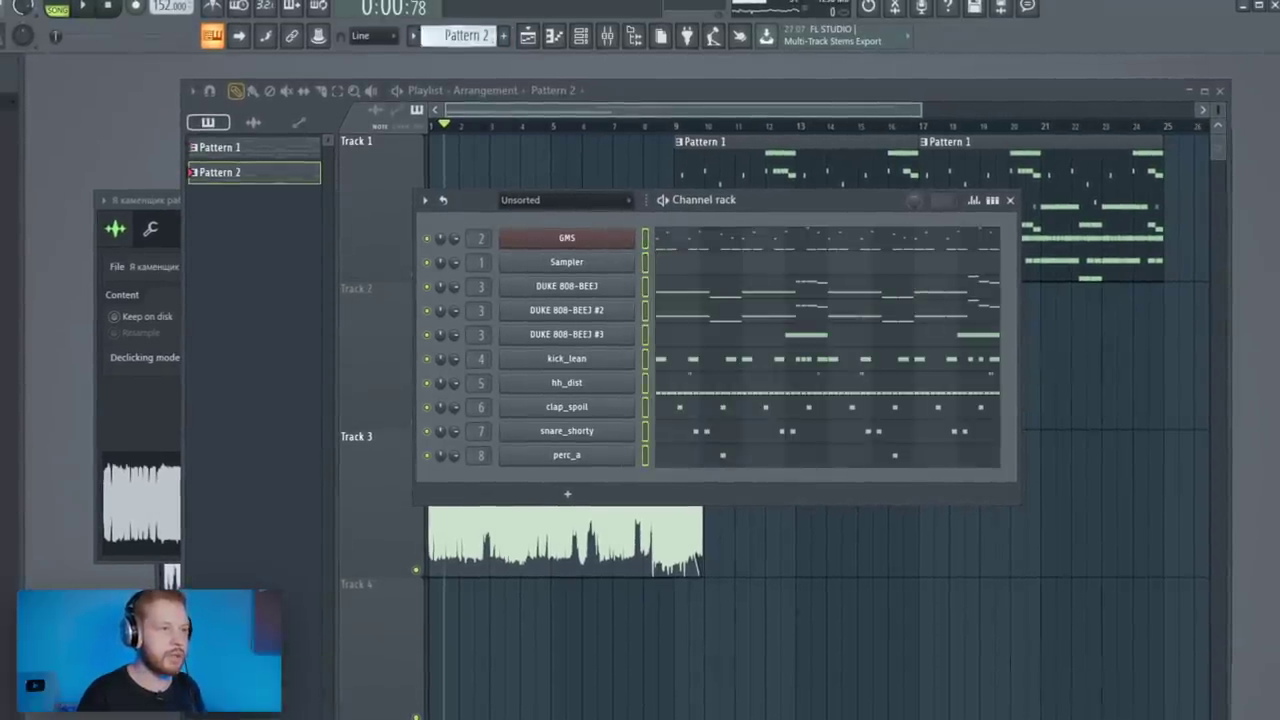
# - Split Pattern 2 by channel and close the channel rack
pyautogui.click(413, 37)
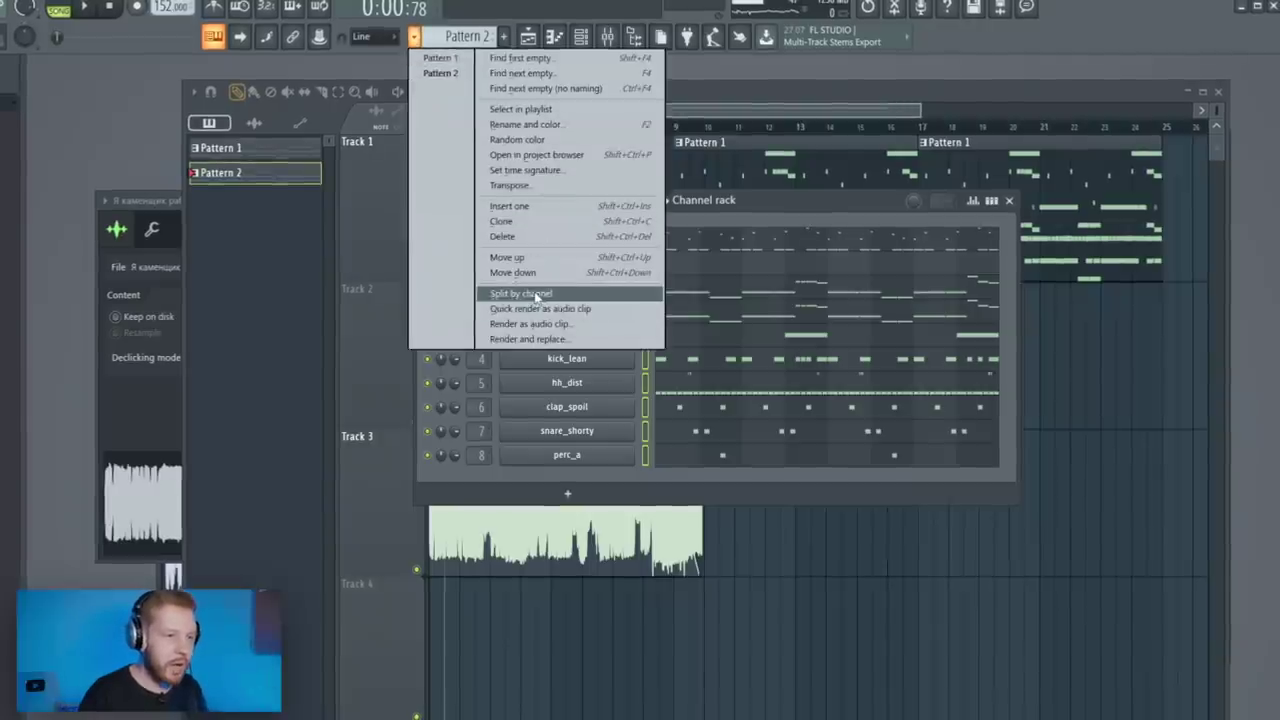
pyautogui.click(537, 294)
pyautogui.press('F6')
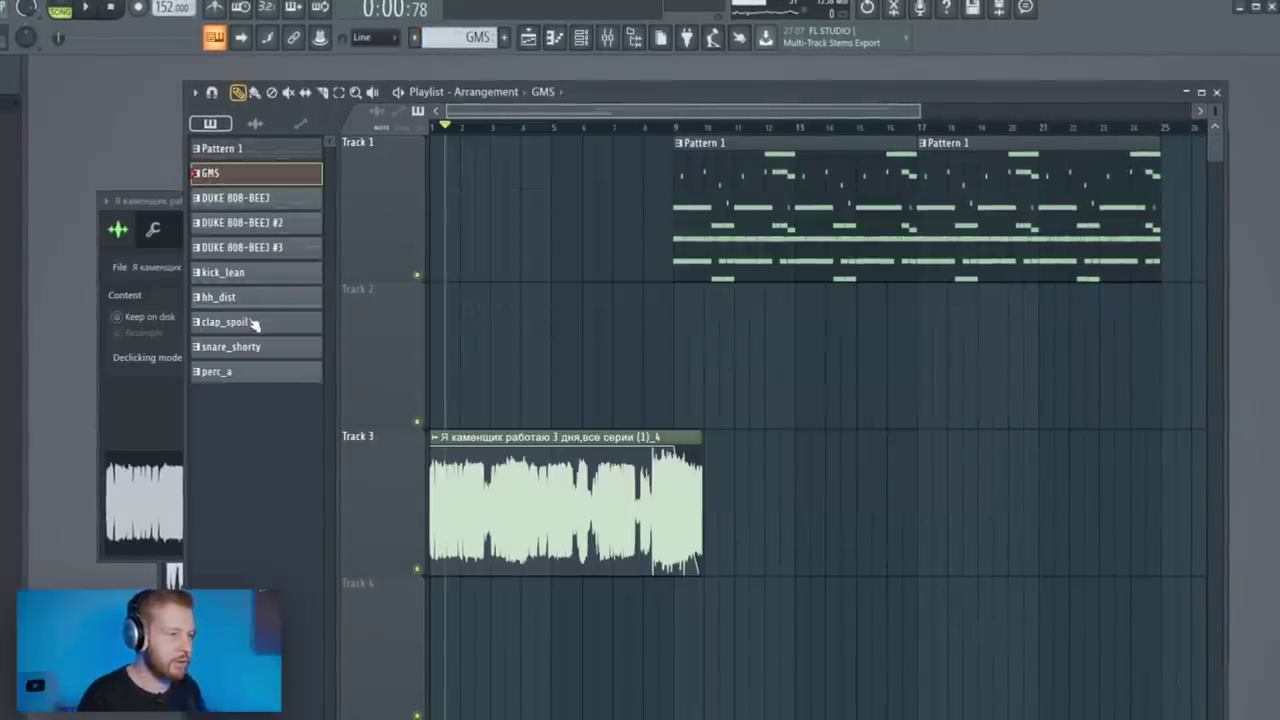
# - Place the split patterns from GMS to perc_a on playlist Tracks 4 to 12 starting at bar 9
pyautogui.keyDown('shift'); pyautogui.click(227, 373); pyautogui.keyUp('shift')
pyautogui.moveTo(233, 213); pyautogui.dragTo(800, 292)
pyautogui.moveTo(1059, 297); pyautogui.dragTo(779, 687)
# - Repeat the block of split pattern clips at bars 17, 25 and 33 of the playlist
pyautogui.keyDown('ctrl'); pyautogui.rightClick(900, 350); pyautogui.keyUp('ctrl')
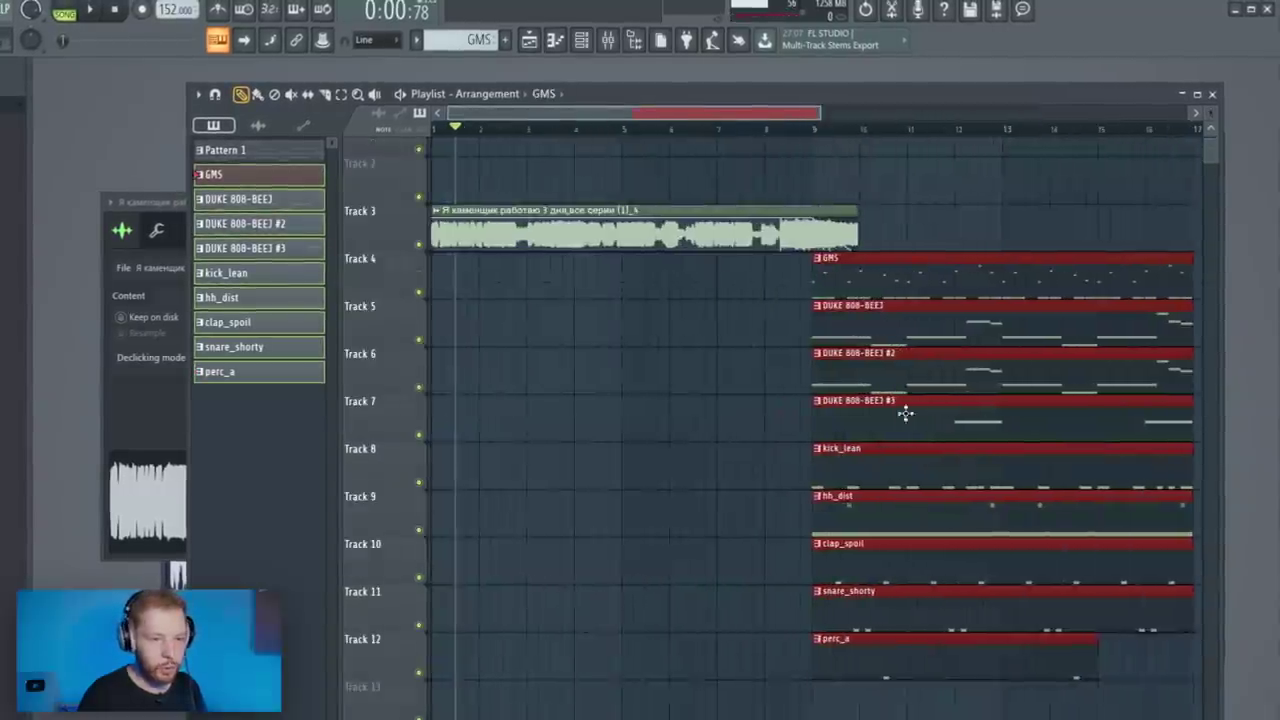
pyautogui.scroll(-2, 928, 403)
pyautogui.moveTo(750, 482); pyautogui.dragTo(917, 473)
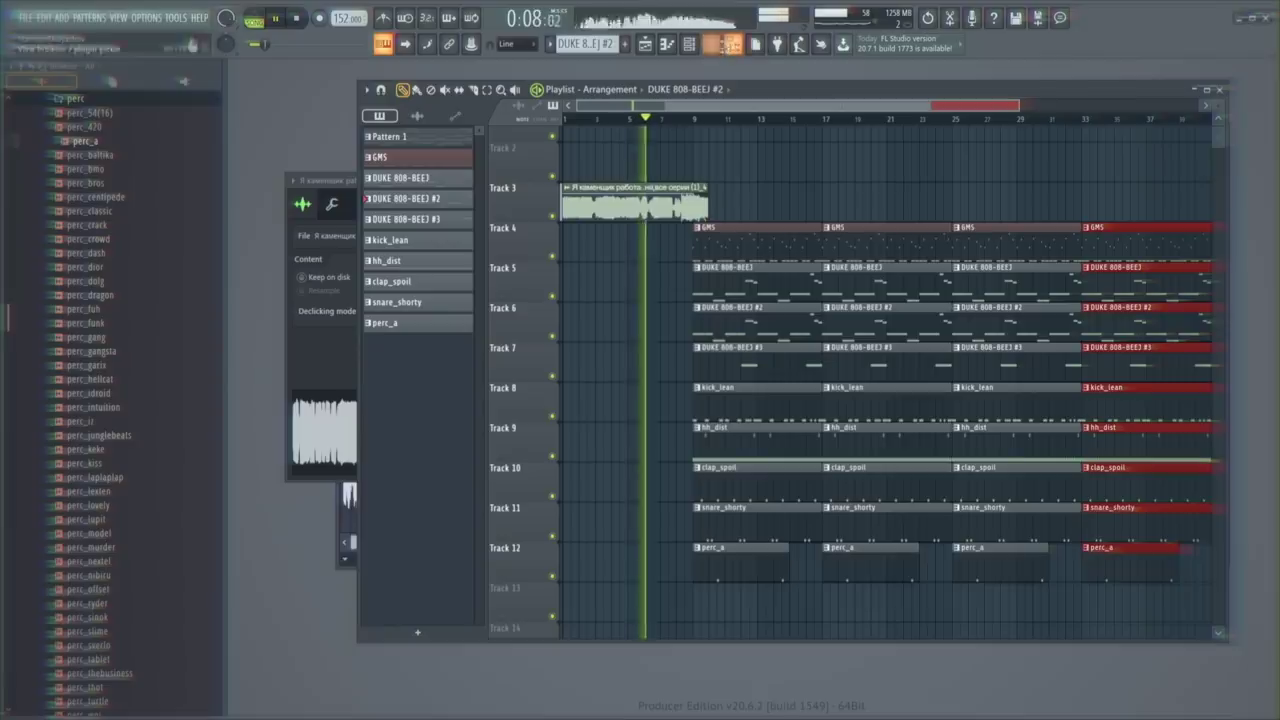
# - Hide the browser and rearrange the playlist window so that the mixer shows beside it
pyautogui.click(731, 48)
pyautogui.moveTo(679, 93); pyautogui.dragTo(822, 98)
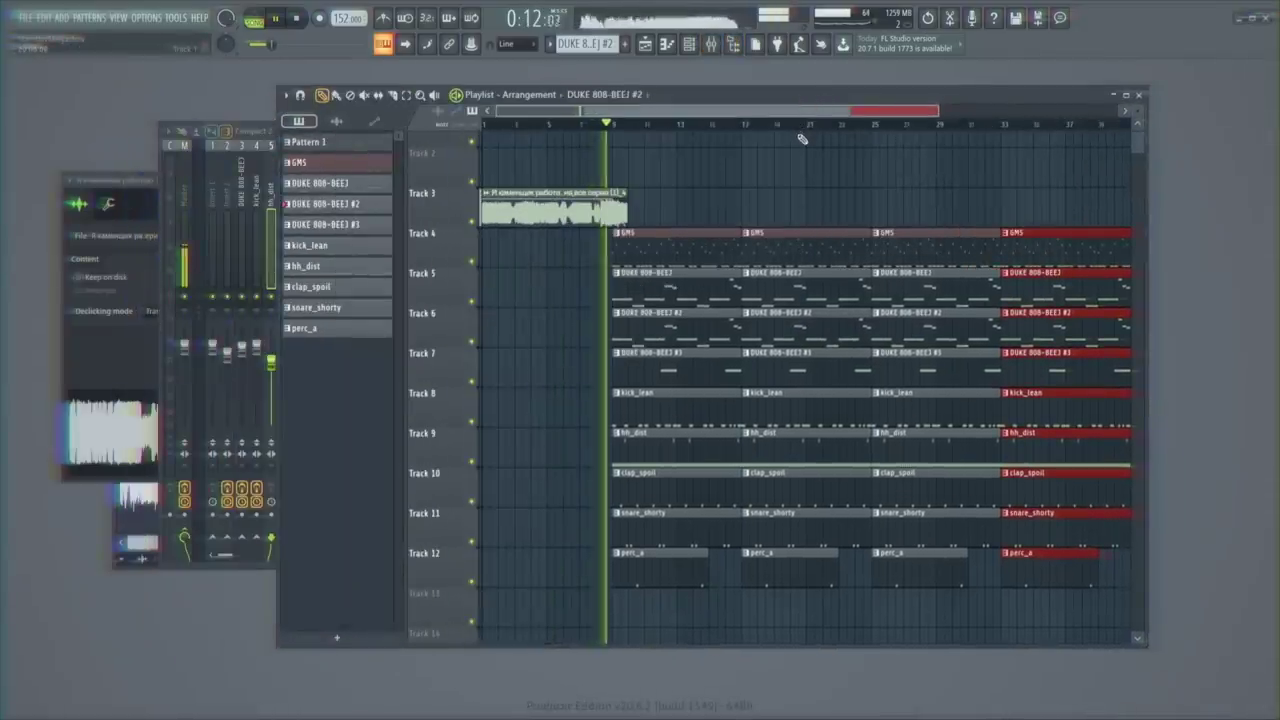